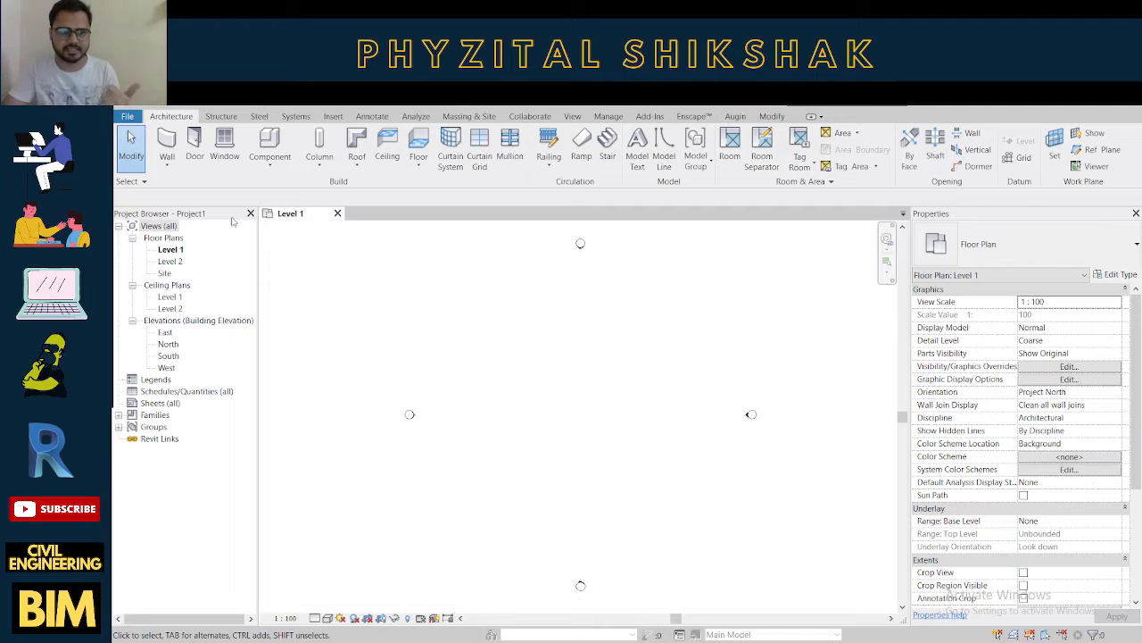
click(163, 148)
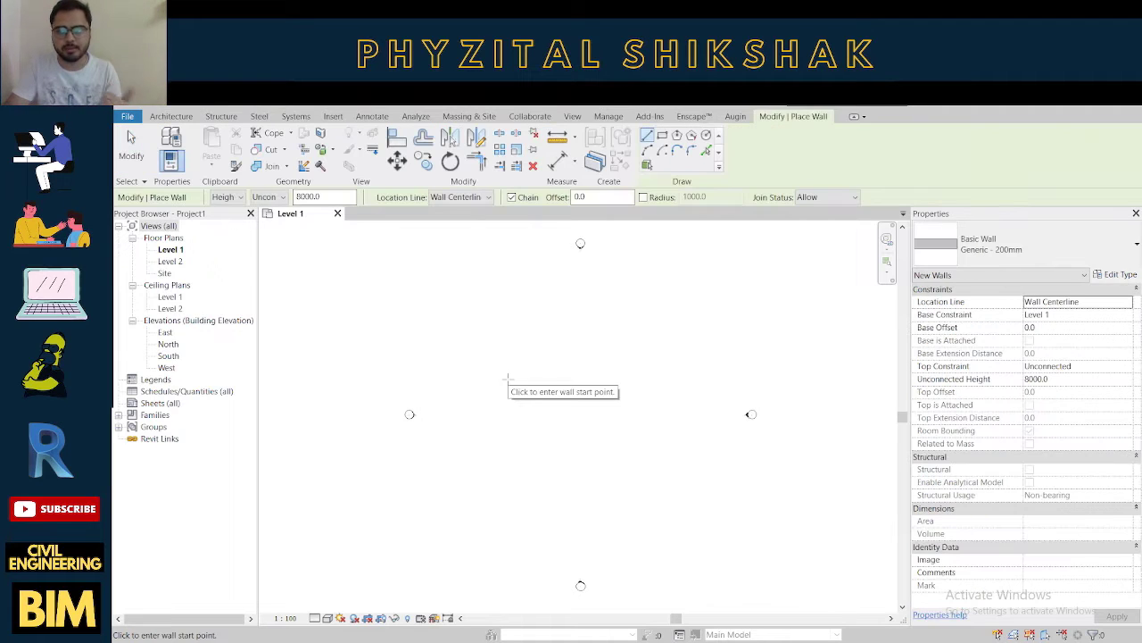
click(1120, 275)
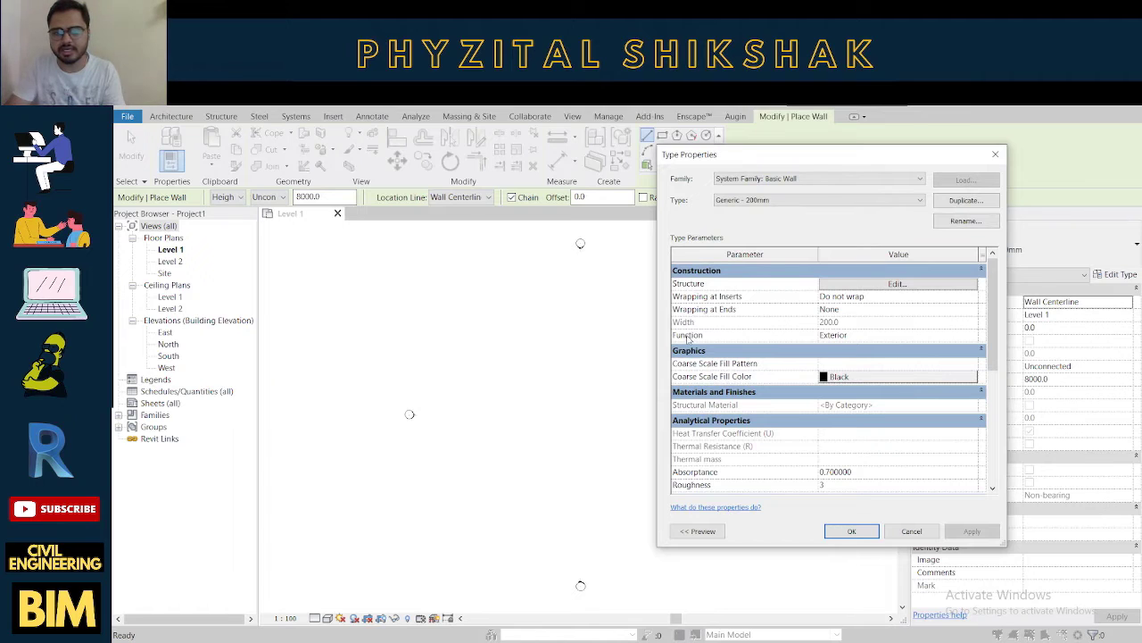
click(898, 336)
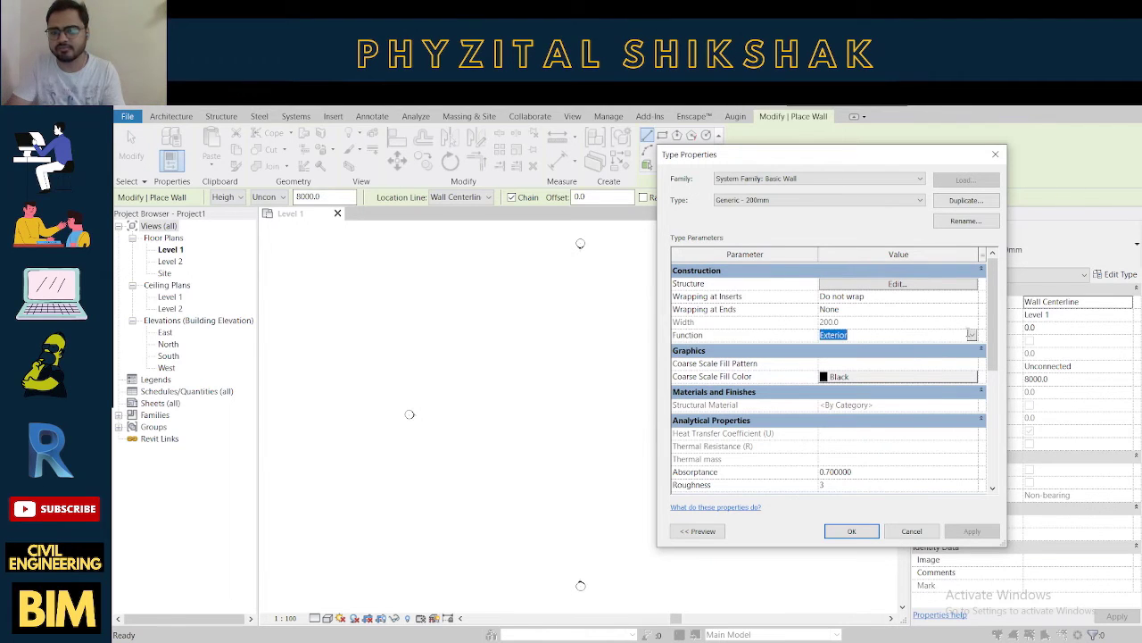
click(972, 335)
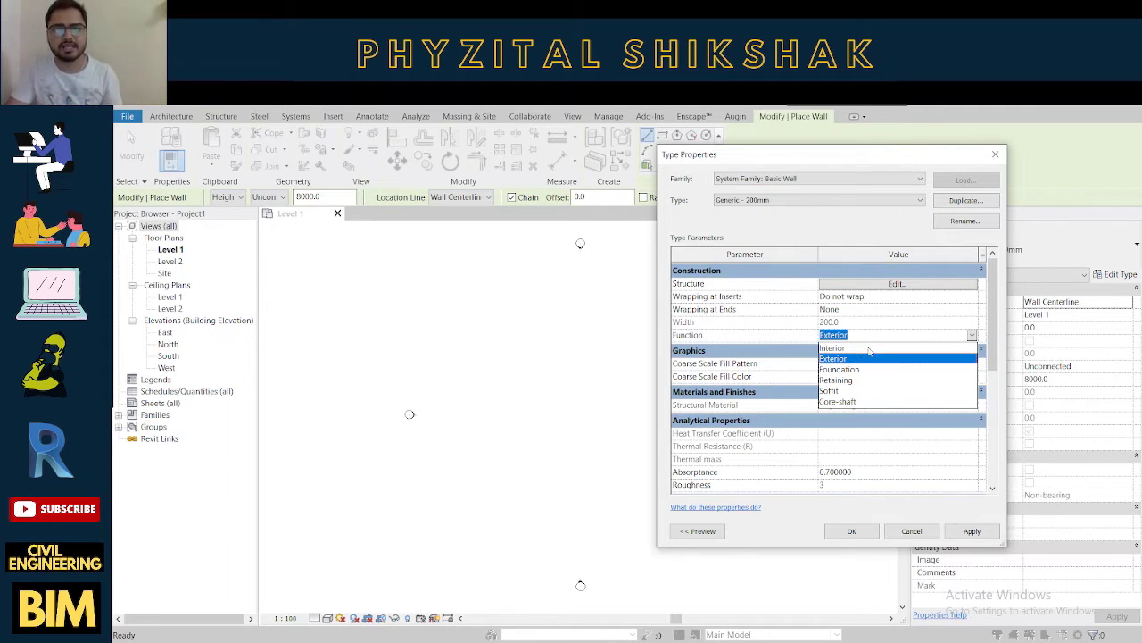
click(858, 332)
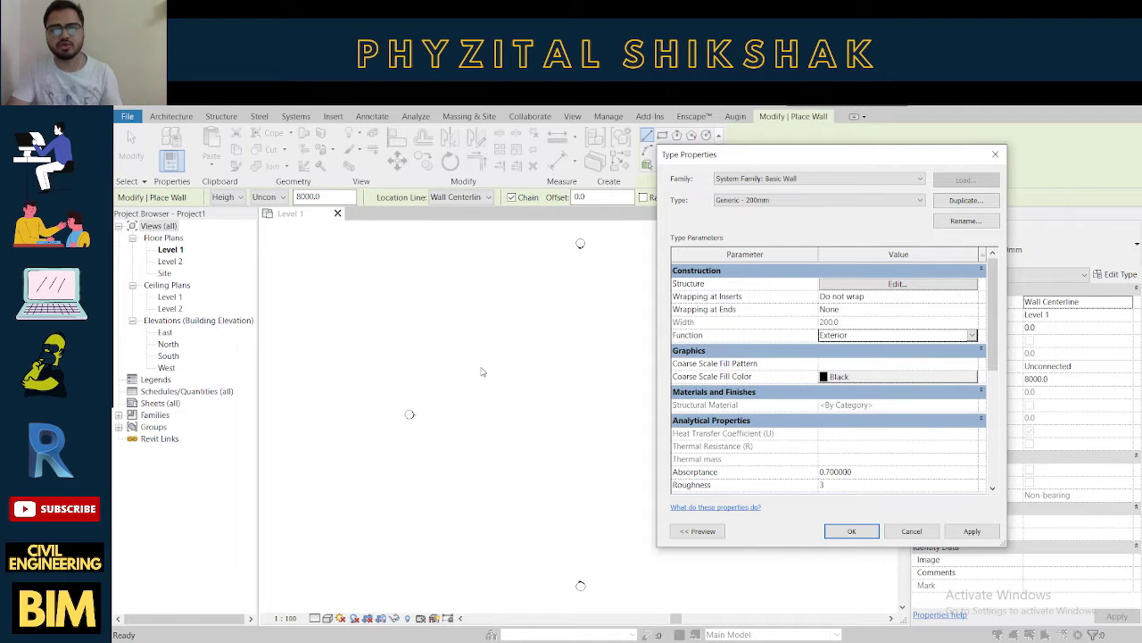
key(Return)
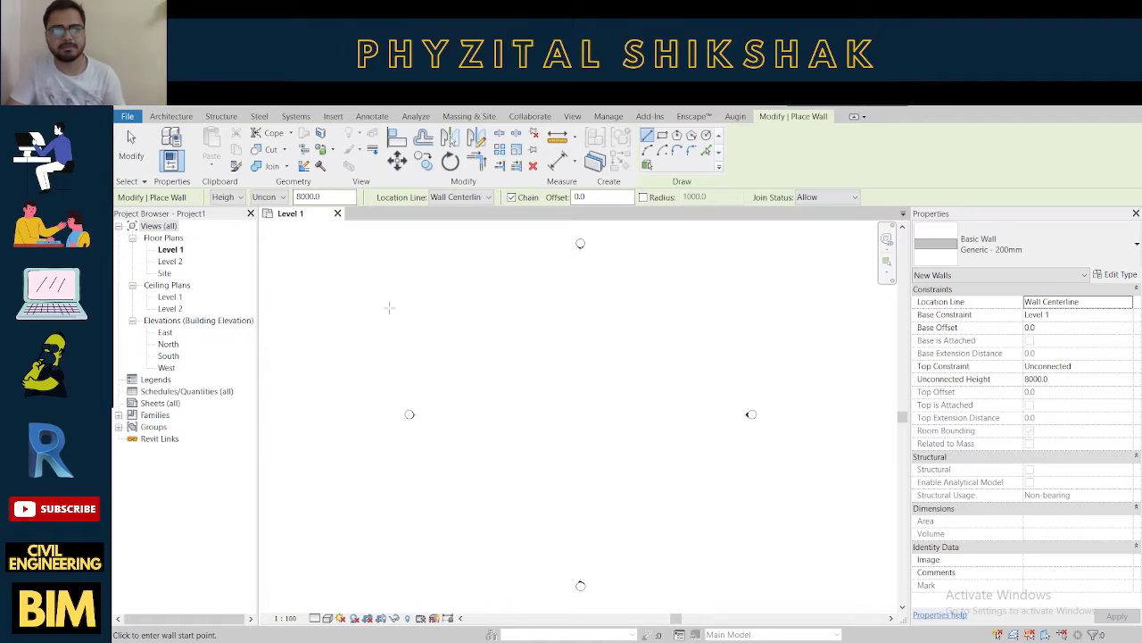
Duplicate the Generic - 200mm wall type into a new type named Exterior.
click(1115, 274)
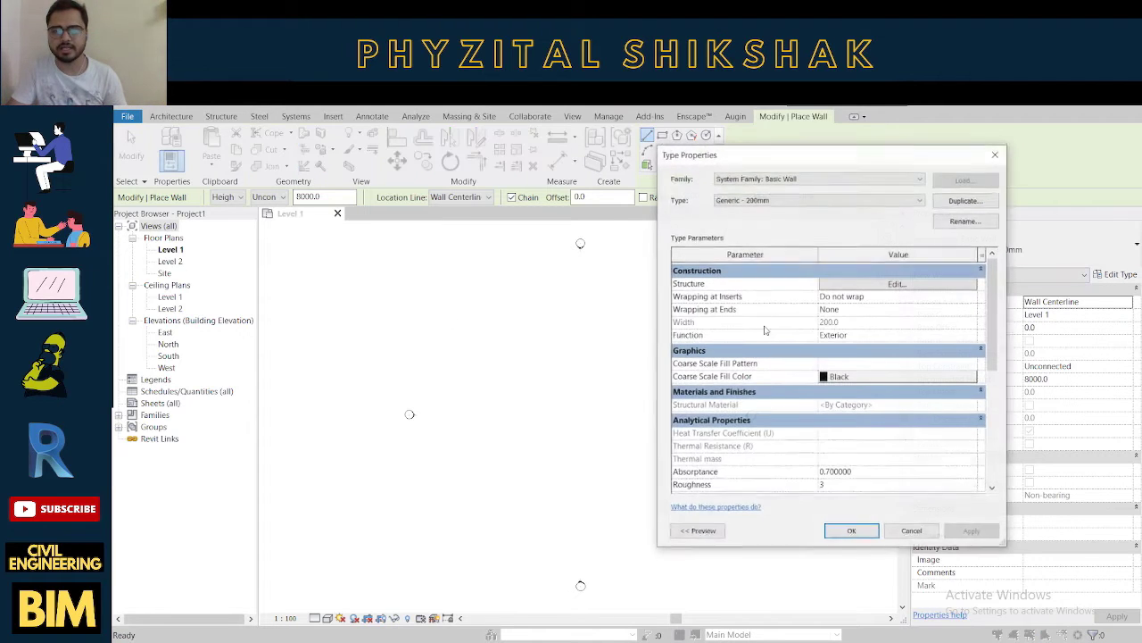
click(965, 200)
text(E)
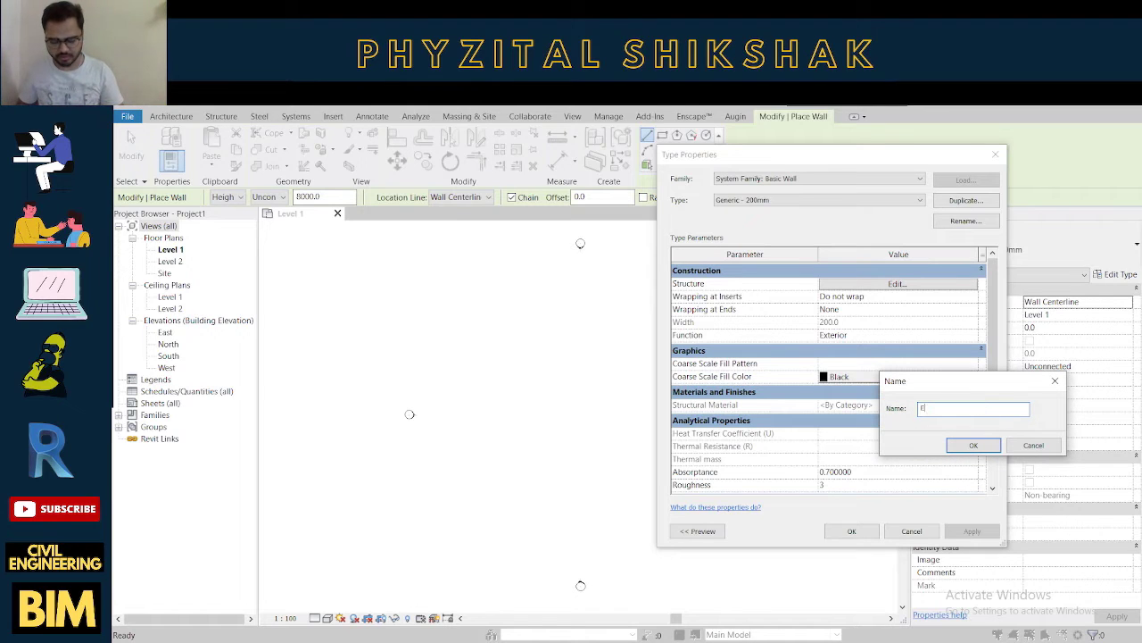
text(xterior)
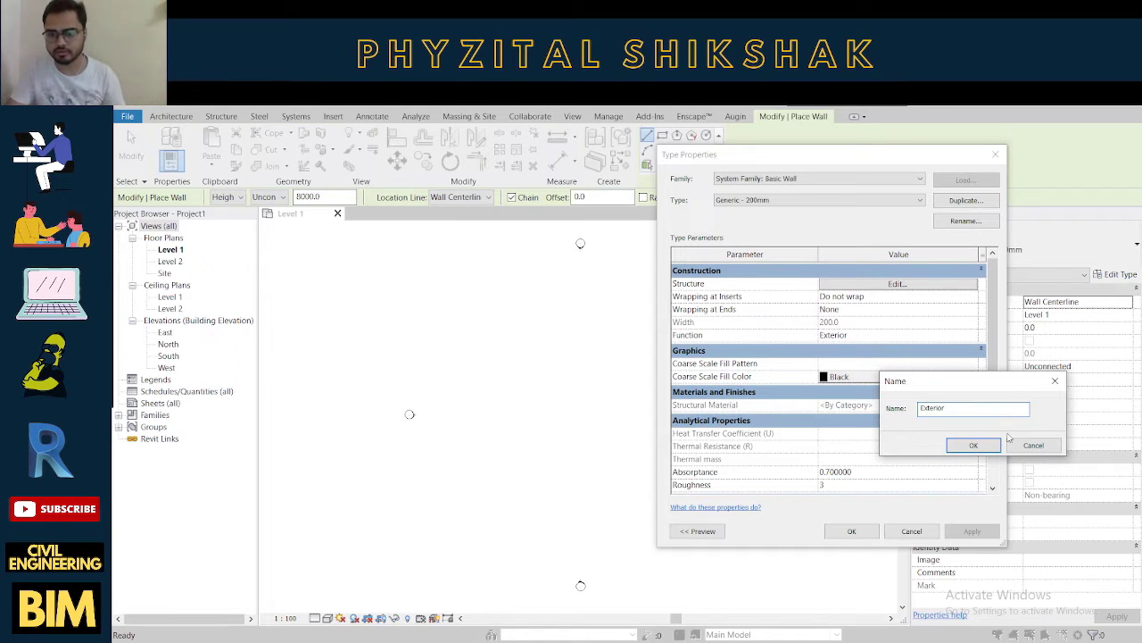
click(973, 445)
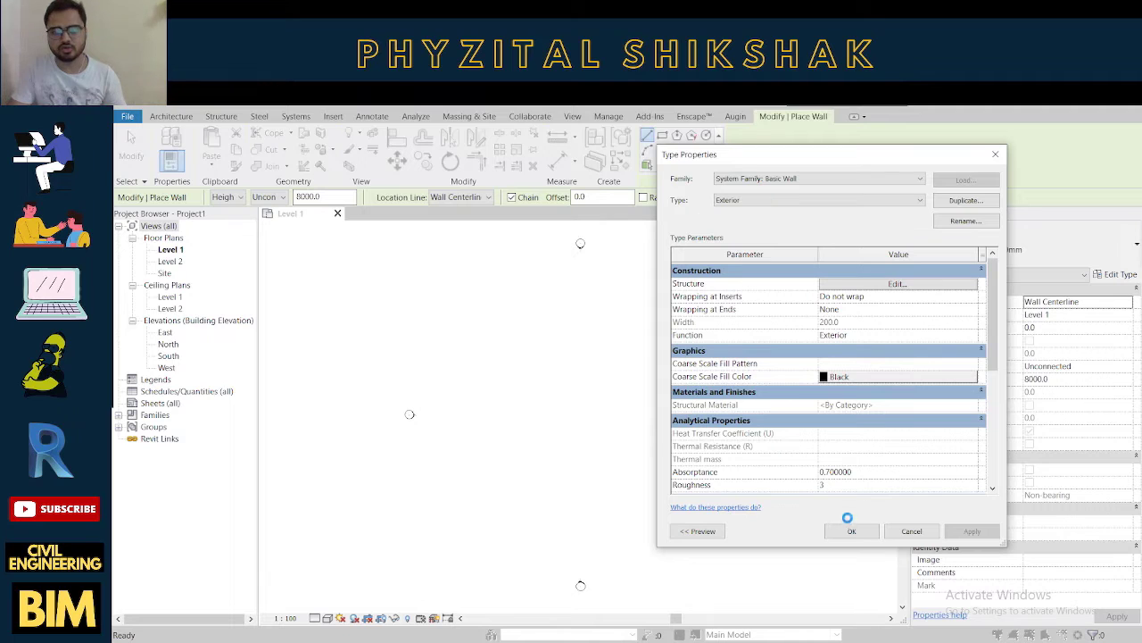
click(854, 531)
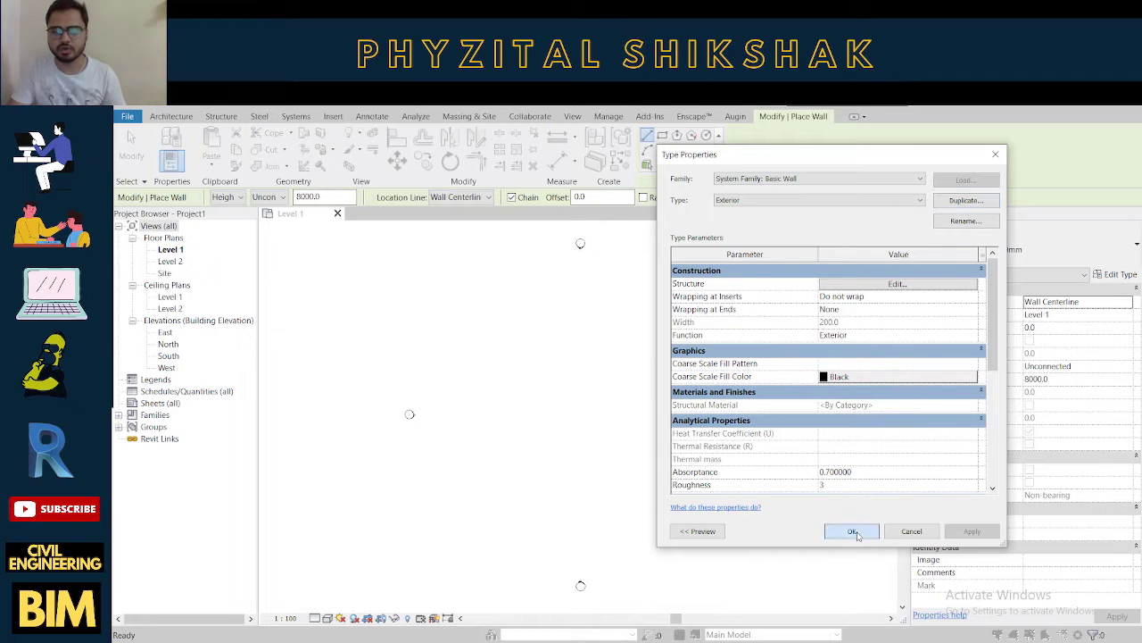
Duplicate it into a new Interior wall type and choose its Function value.
click(1123, 277)
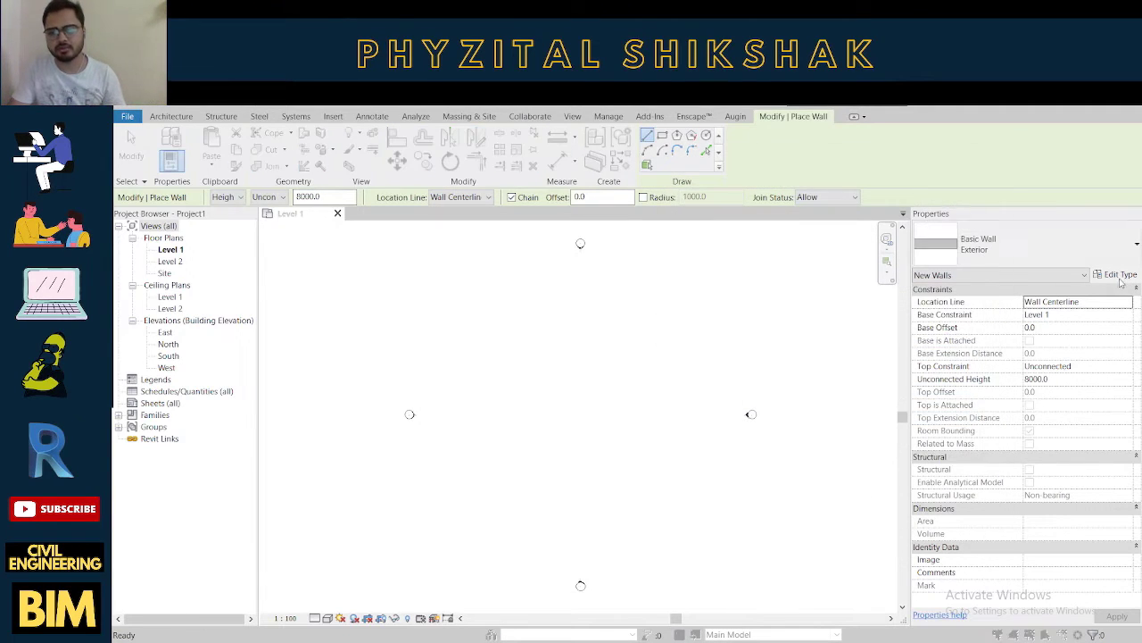
click(963, 201)
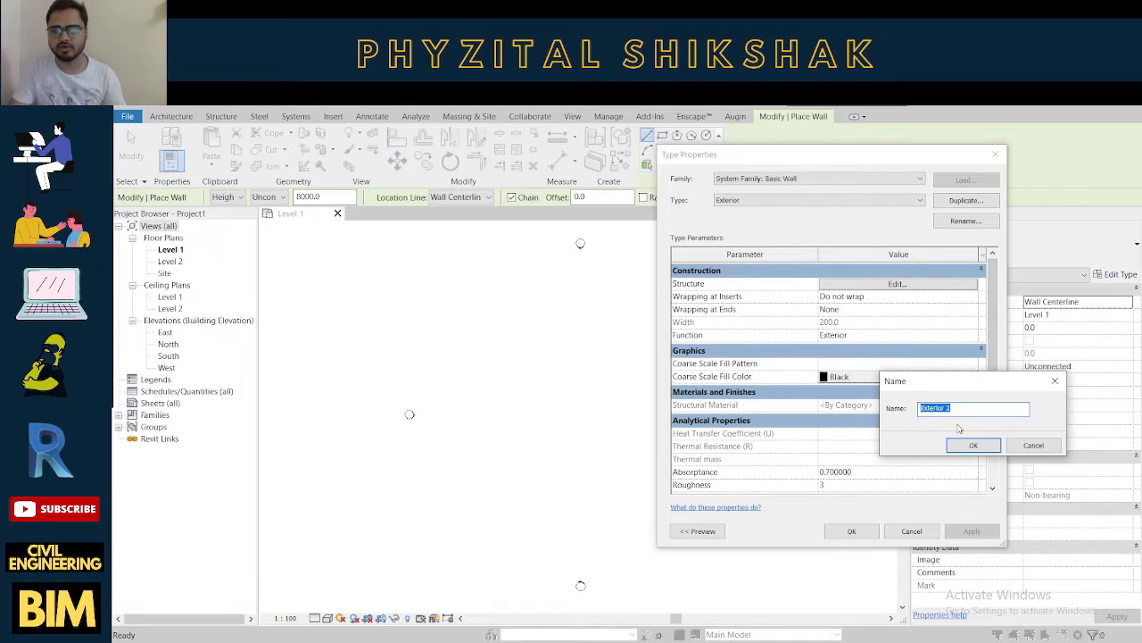
key(BackSpace)
text(e)
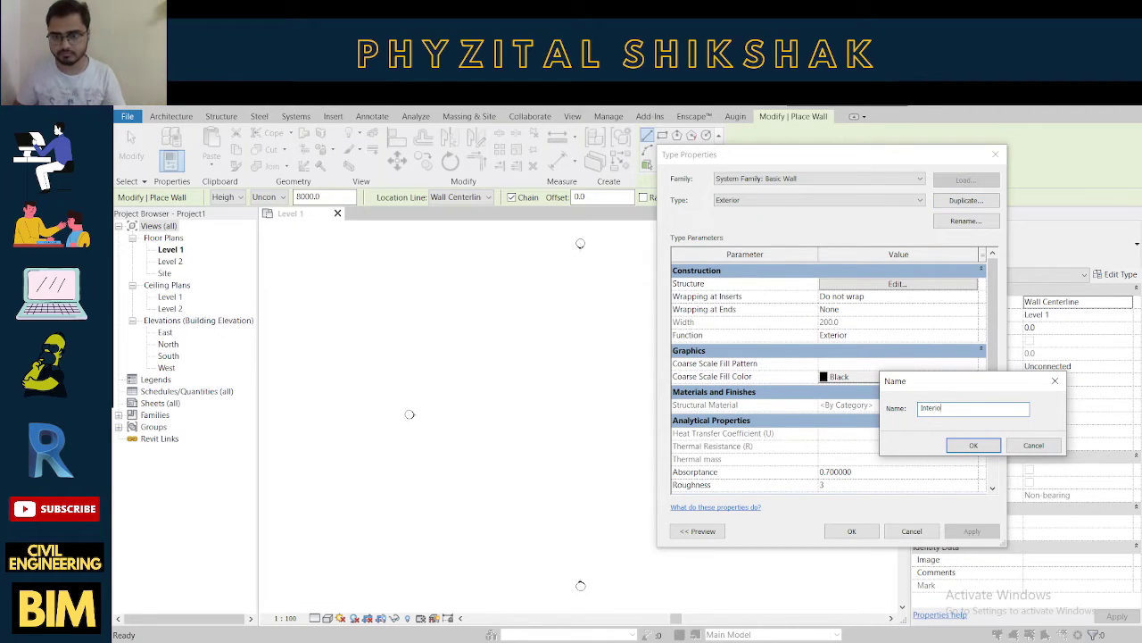
text(r)
click(985, 451)
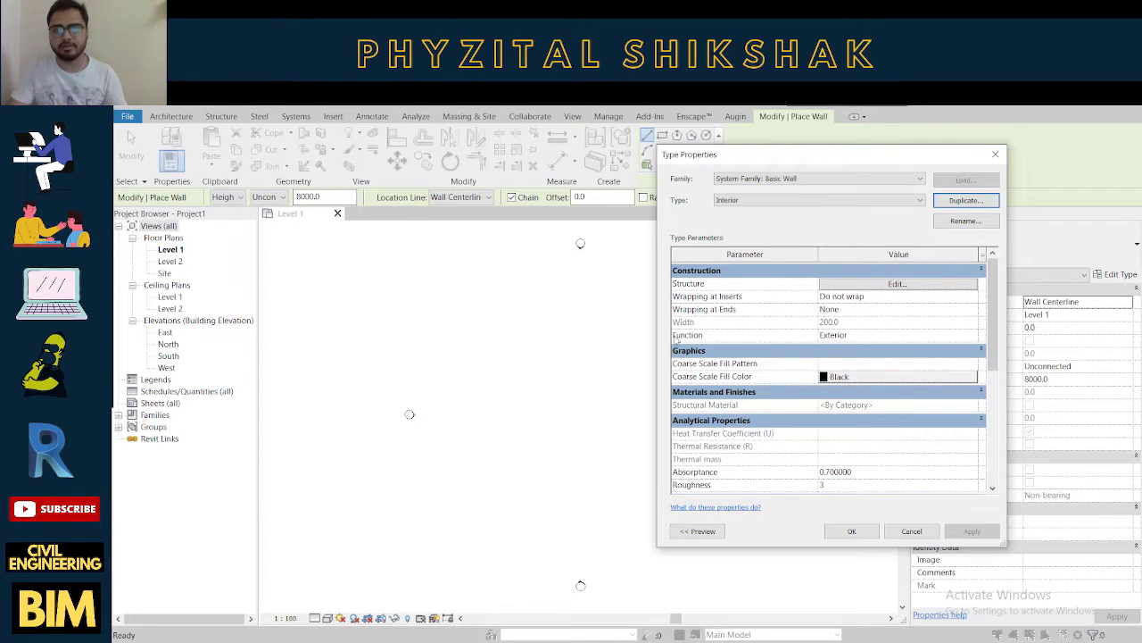
click(856, 335)
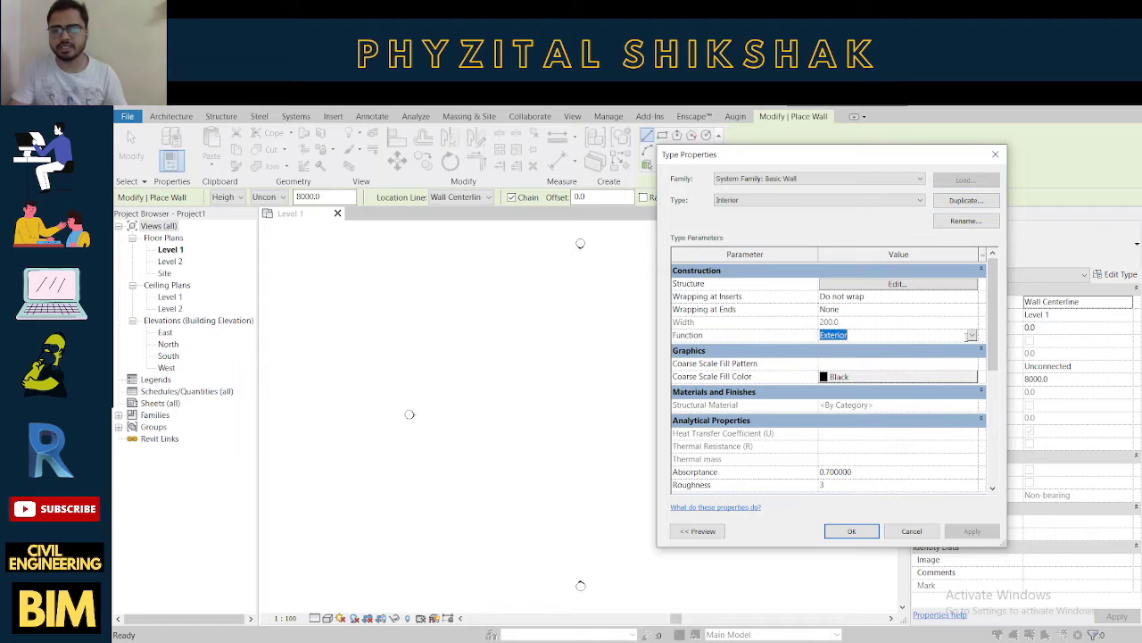
click(972, 334)
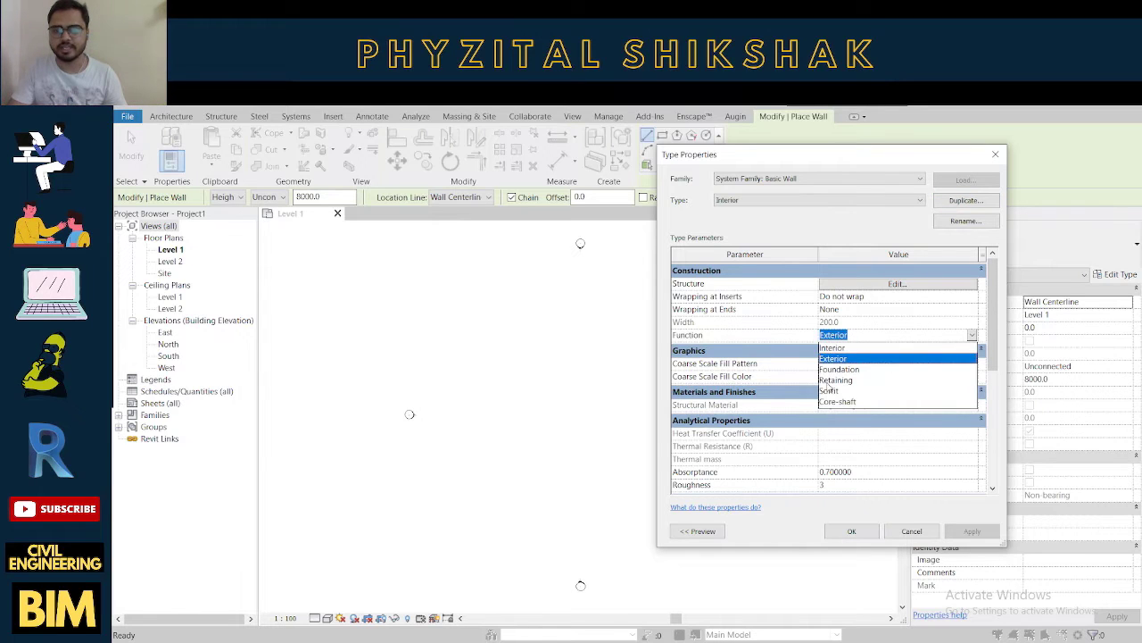
click(833, 347)
Draw a 25000-wide rectangle of four walls at the centre of the Level 1 plan.
click(852, 531)
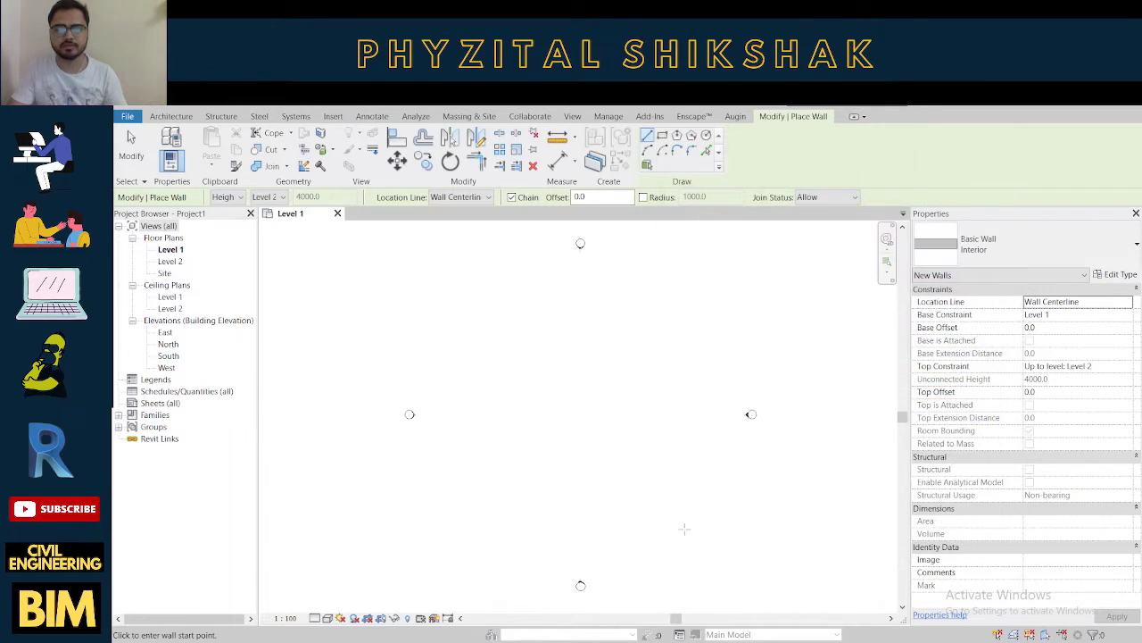
click(662, 134)
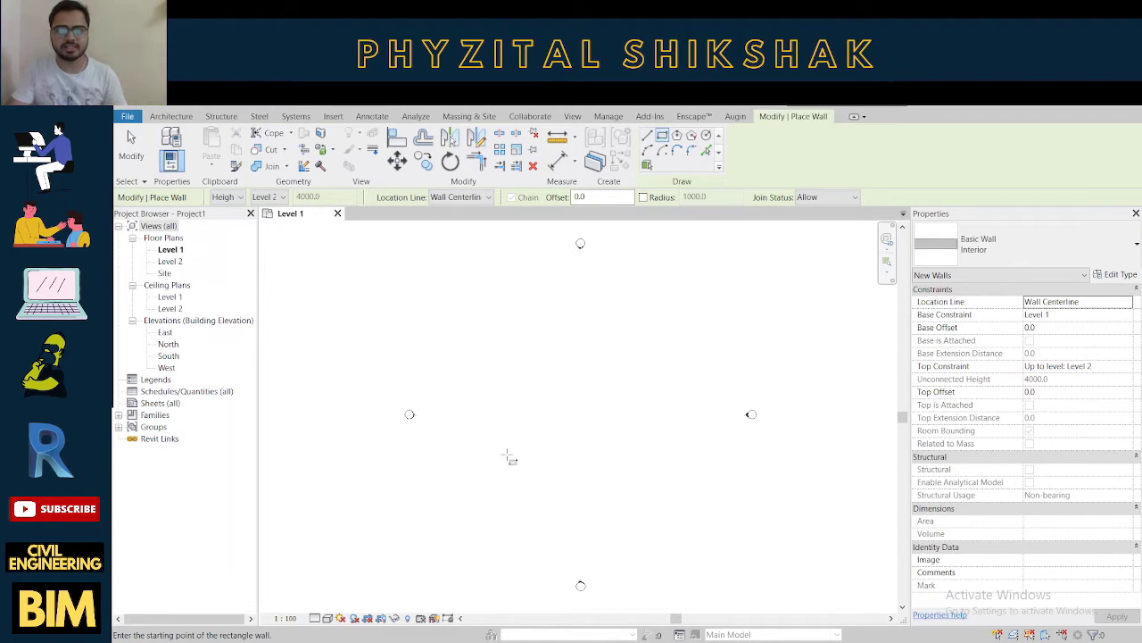
click(498, 335)
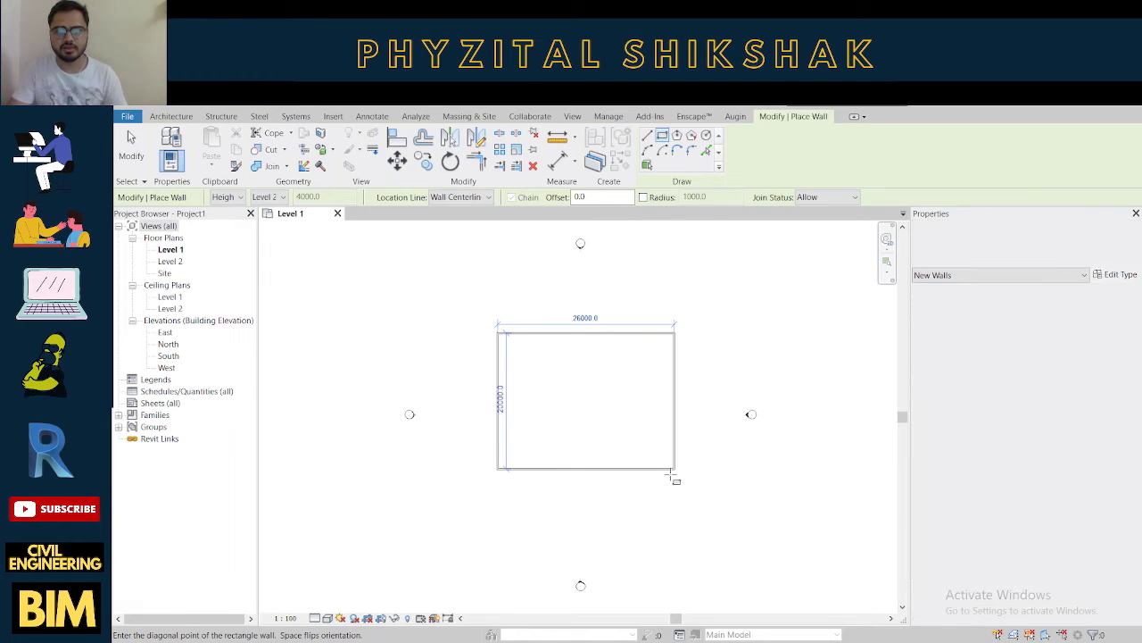
click(667, 475)
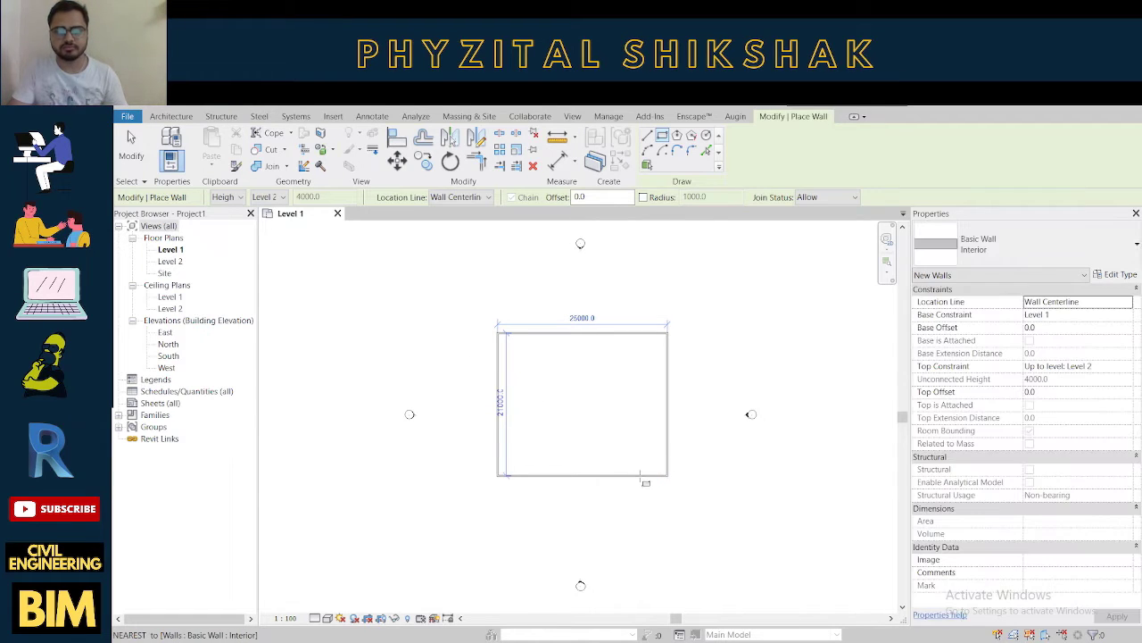
key(Escape)
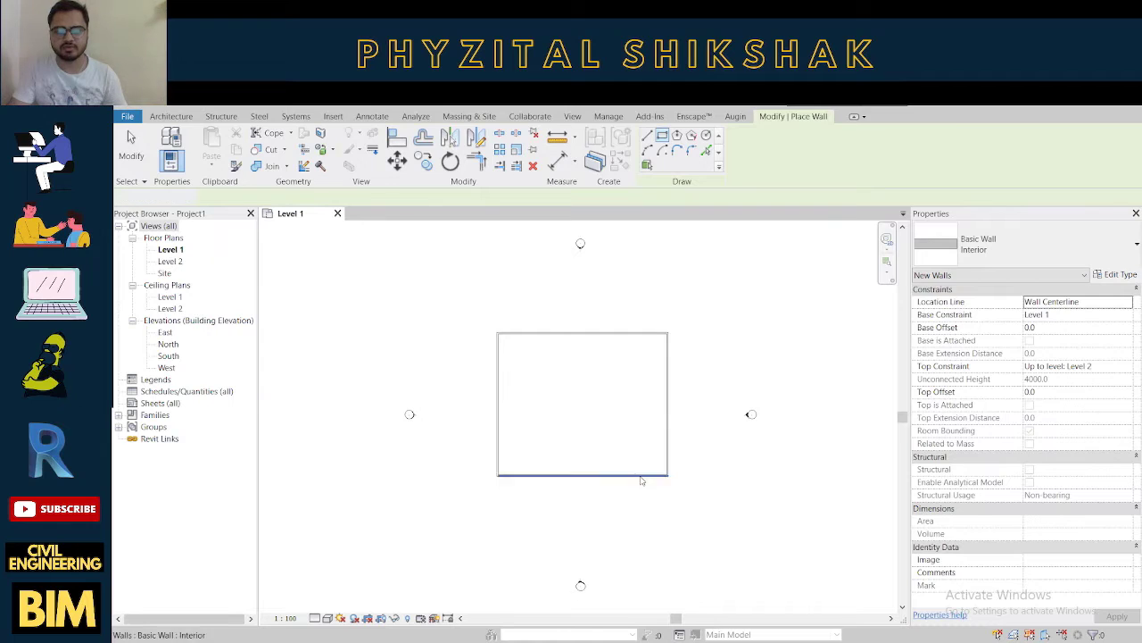
key(Escape)
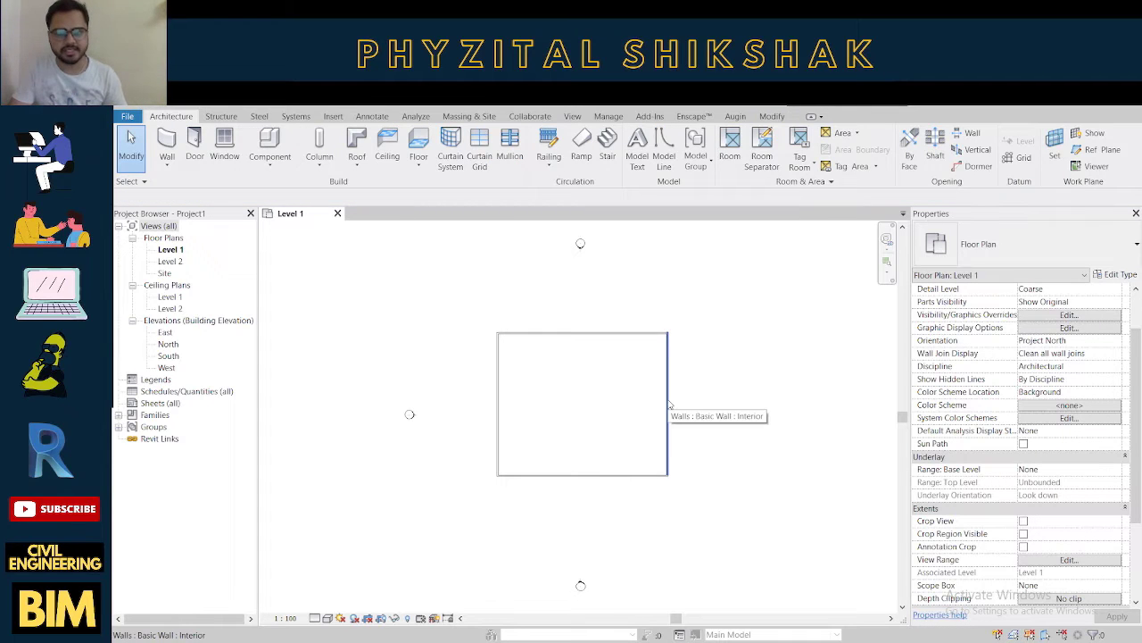
Tab-select the four rectangle walls and switch their type to Exterior.
key(Tab)
click(668, 406)
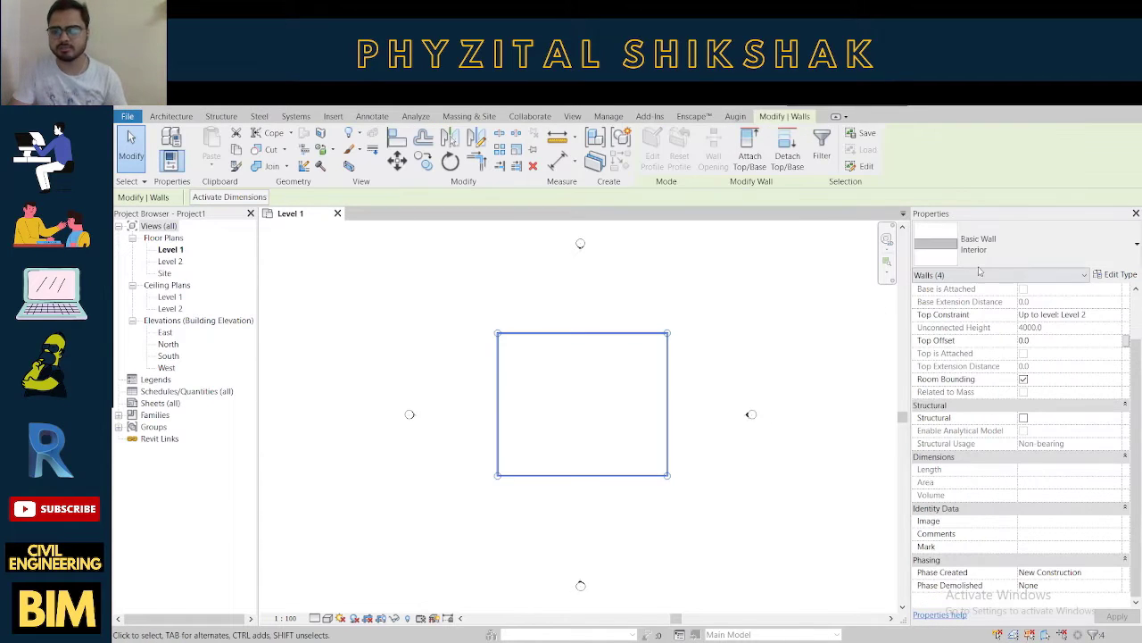
click(982, 246)
scroll(1003, 420, down, 2)
scroll(1003, 425, down, 2)
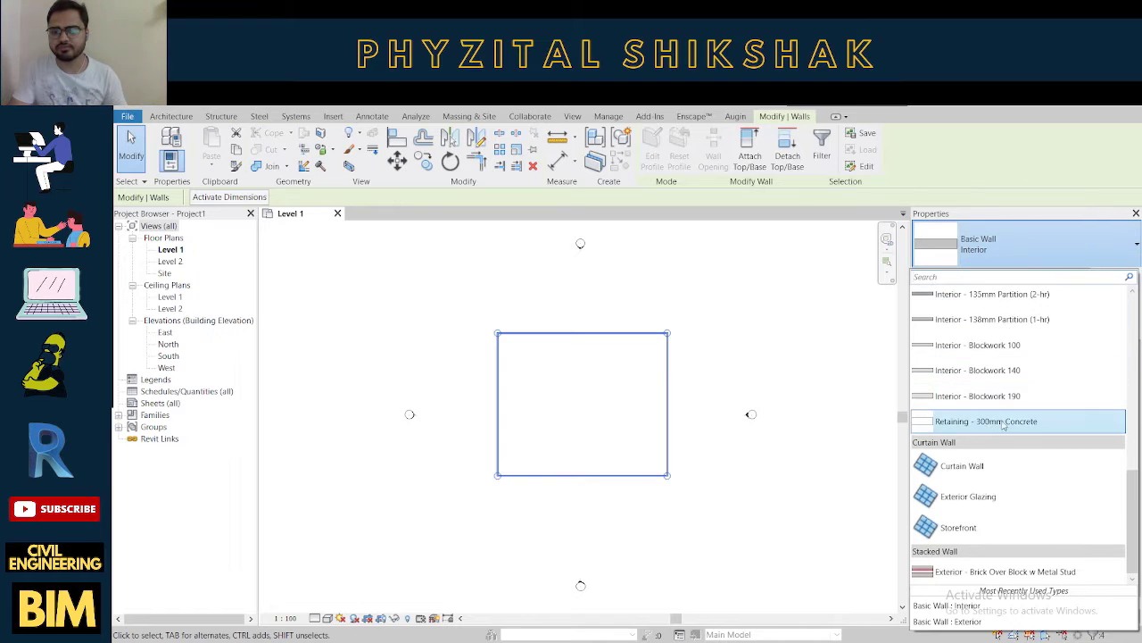
scroll(978, 396, up, 2)
scroll(964, 384, up, 3)
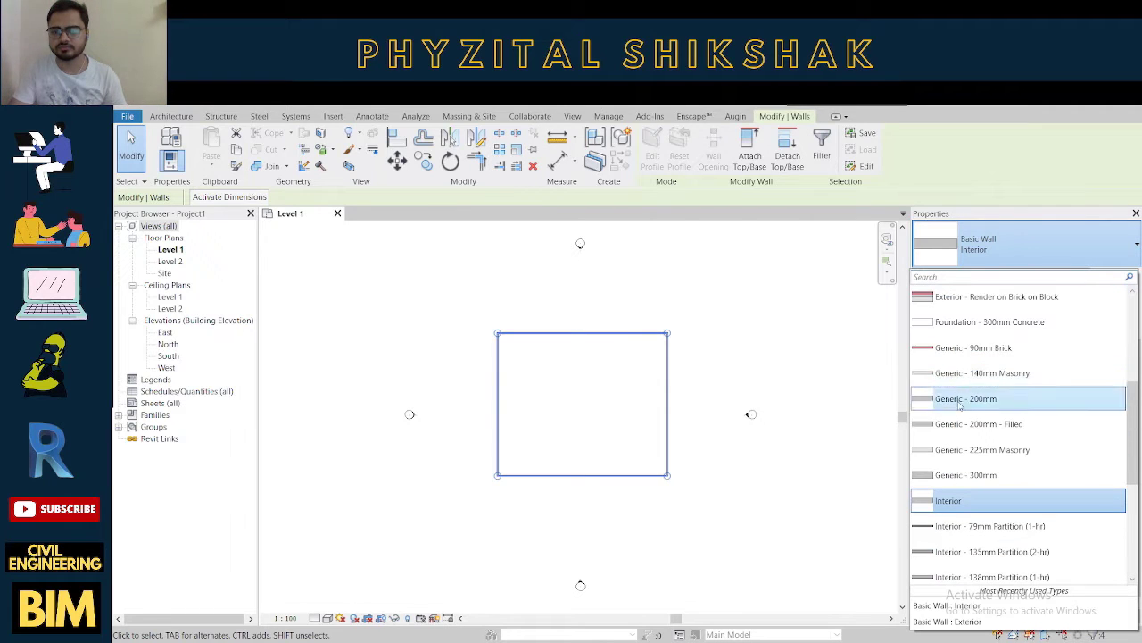
scroll(960, 407, up, 3)
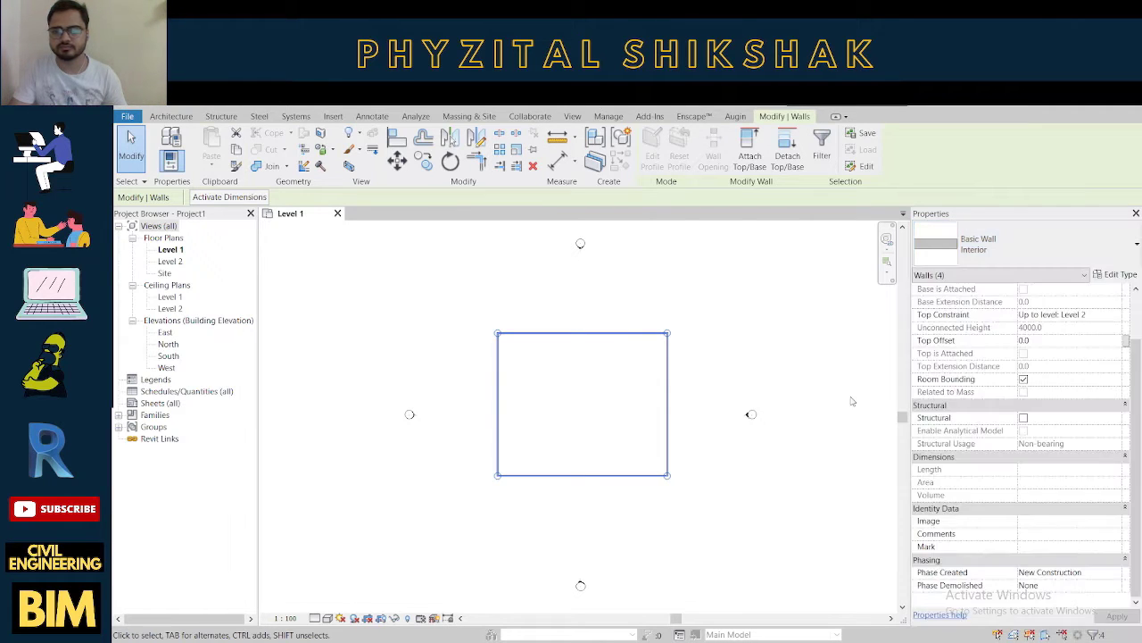
click(571, 393)
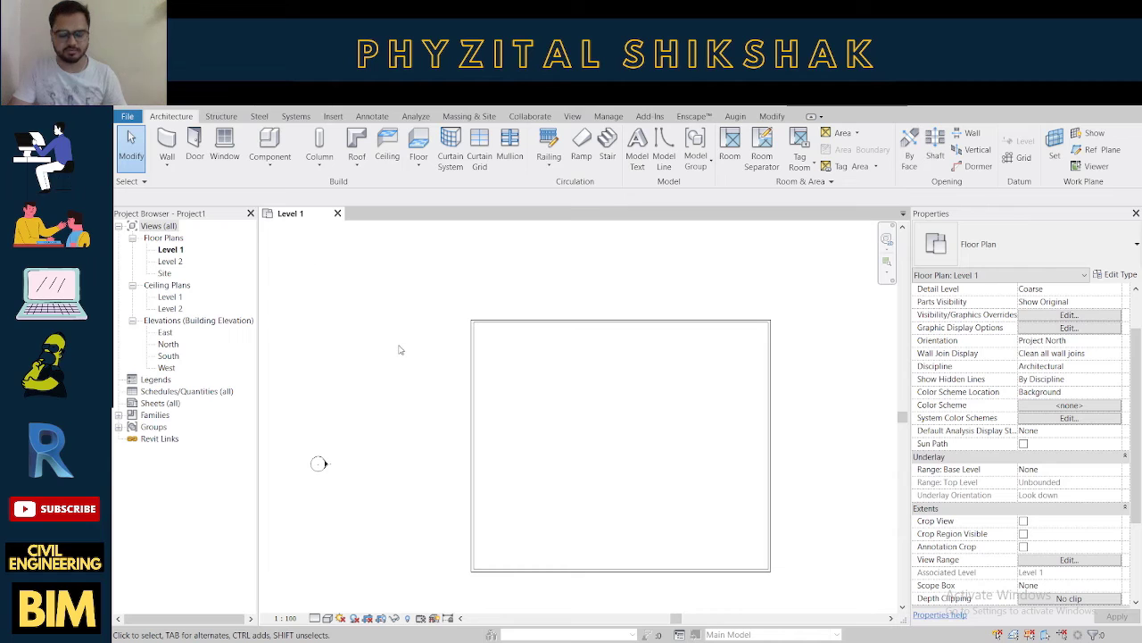
Draw chained interior walls with WA, dividing the rectangle into three rooms.
key(w)
key(a)
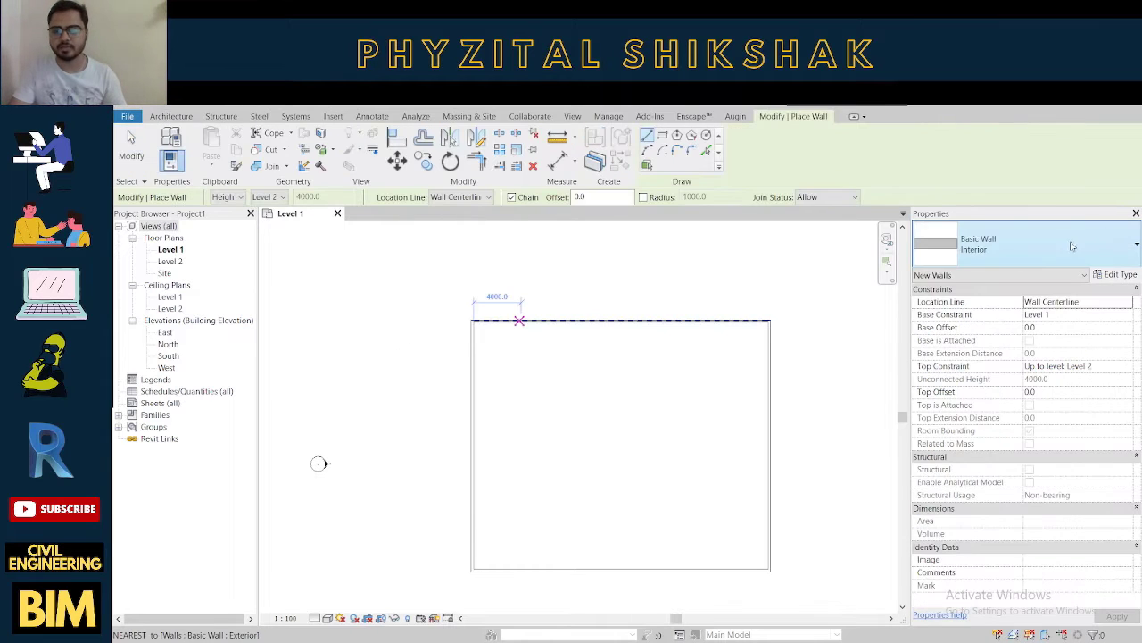
click(569, 320)
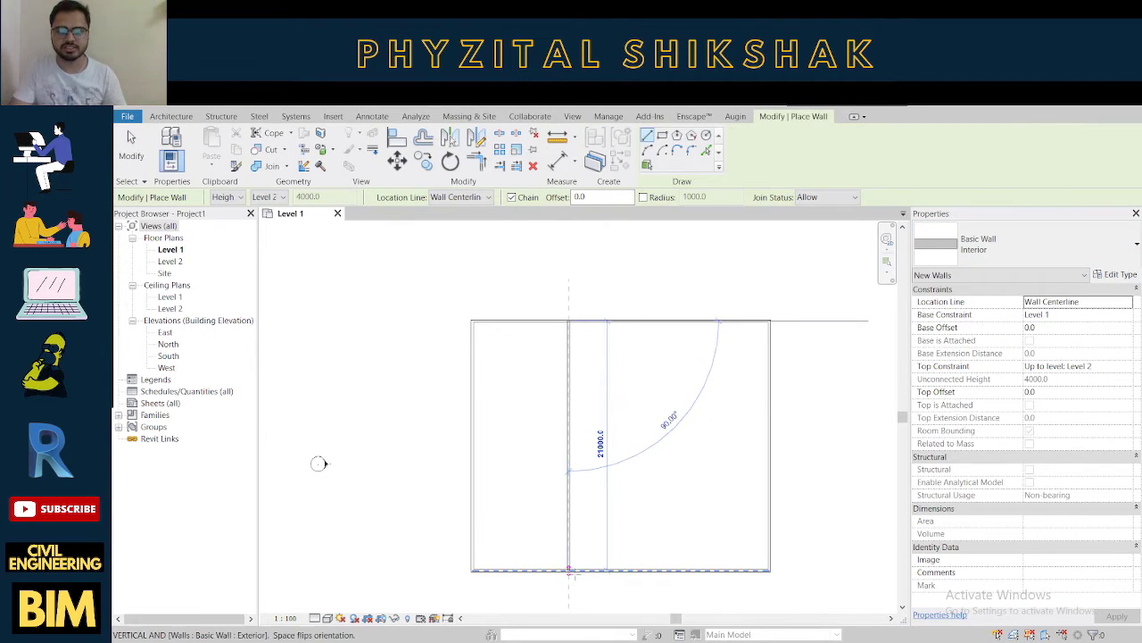
click(569, 461)
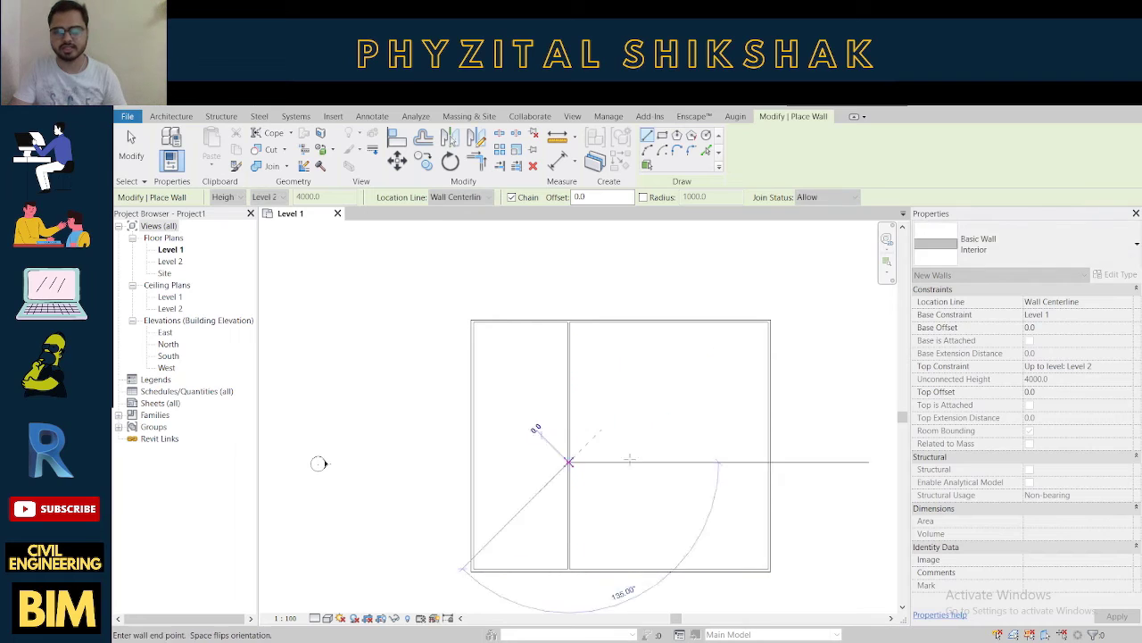
click(770, 461)
key(Escape)
Add a 7000 × 8000 room on the right side, then open the default 3D view.
middle_drag(729, 389, 641, 385)
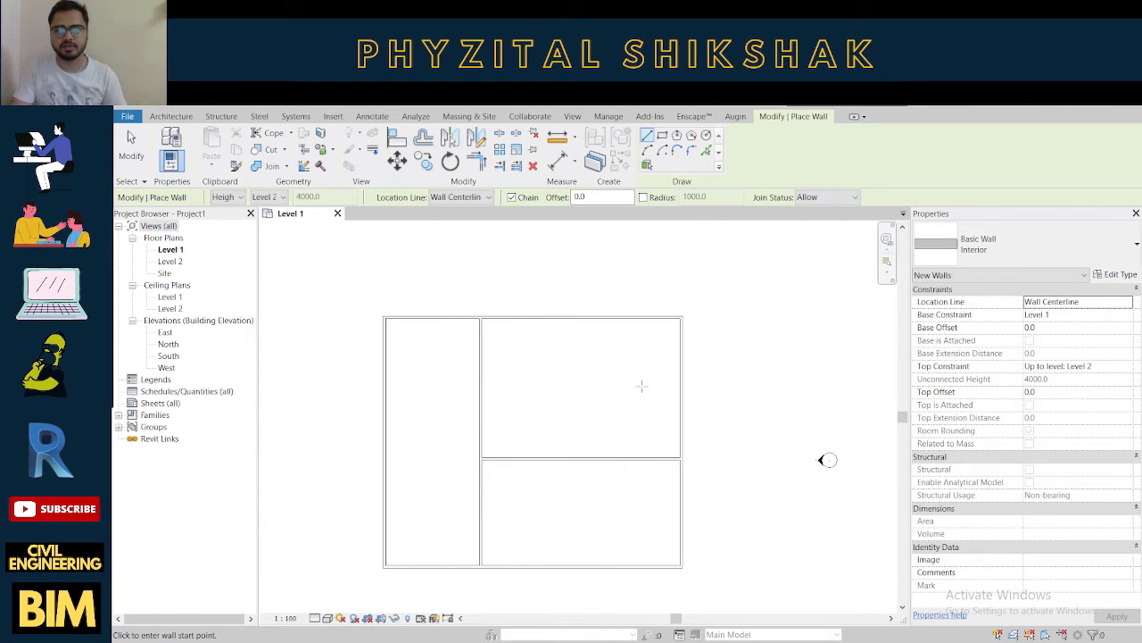
click(682, 330)
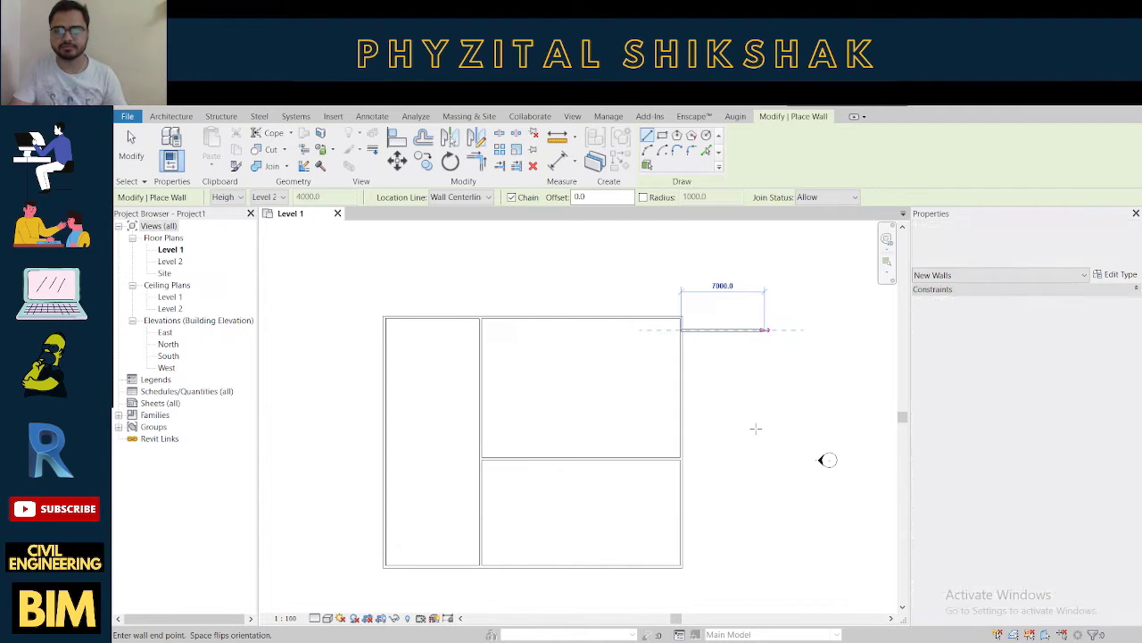
click(755, 427)
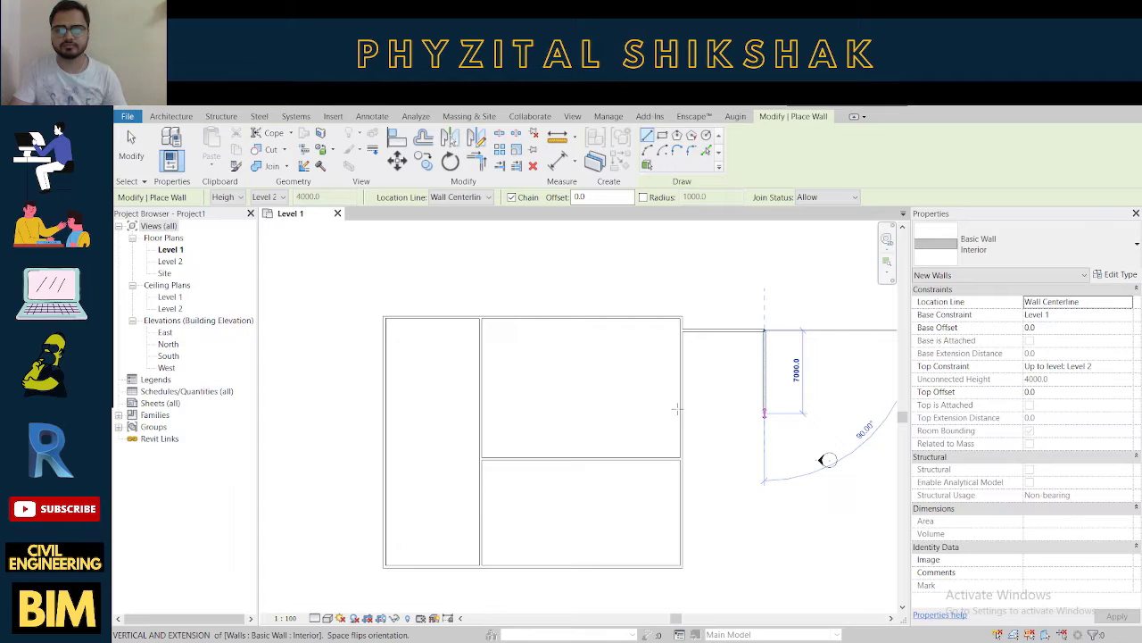
click(764, 412)
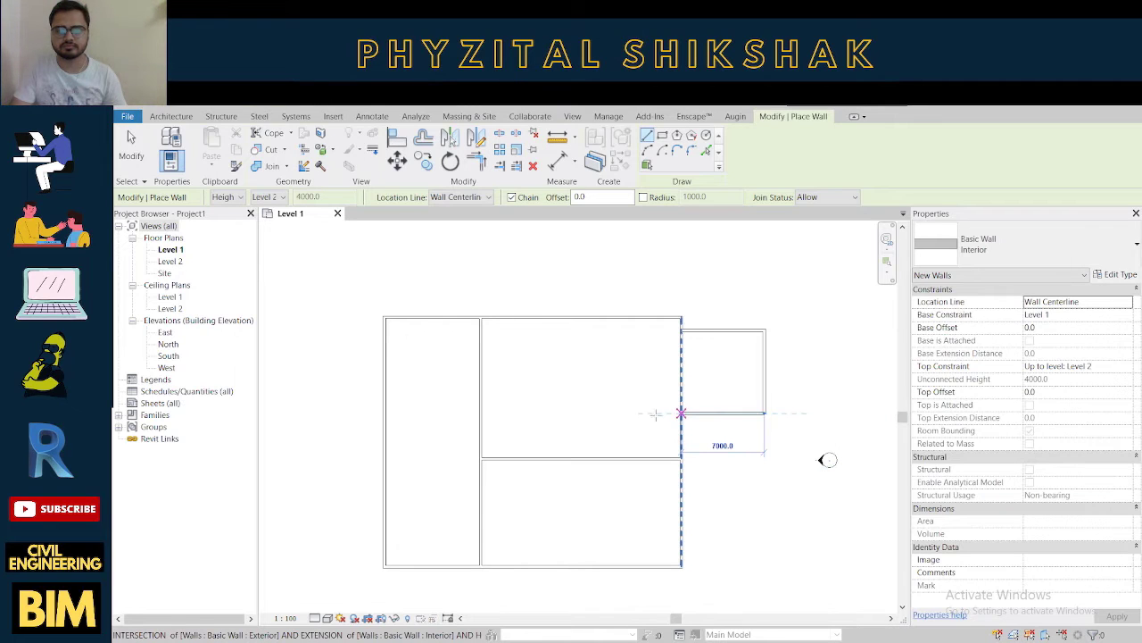
click(681, 412)
key(Escape)
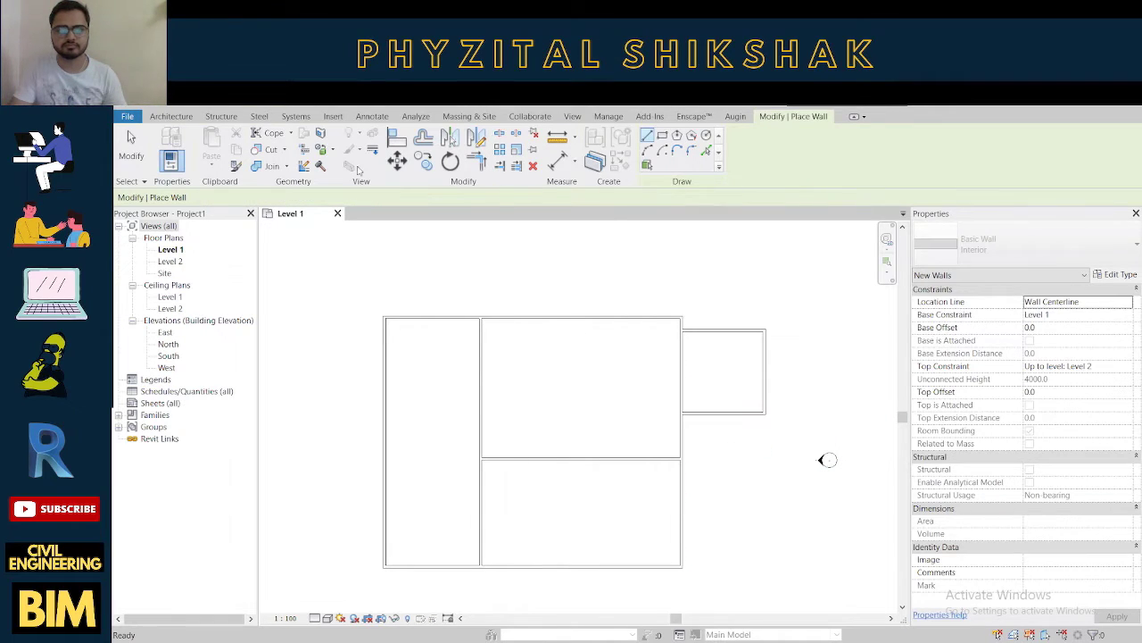
key(Escape)
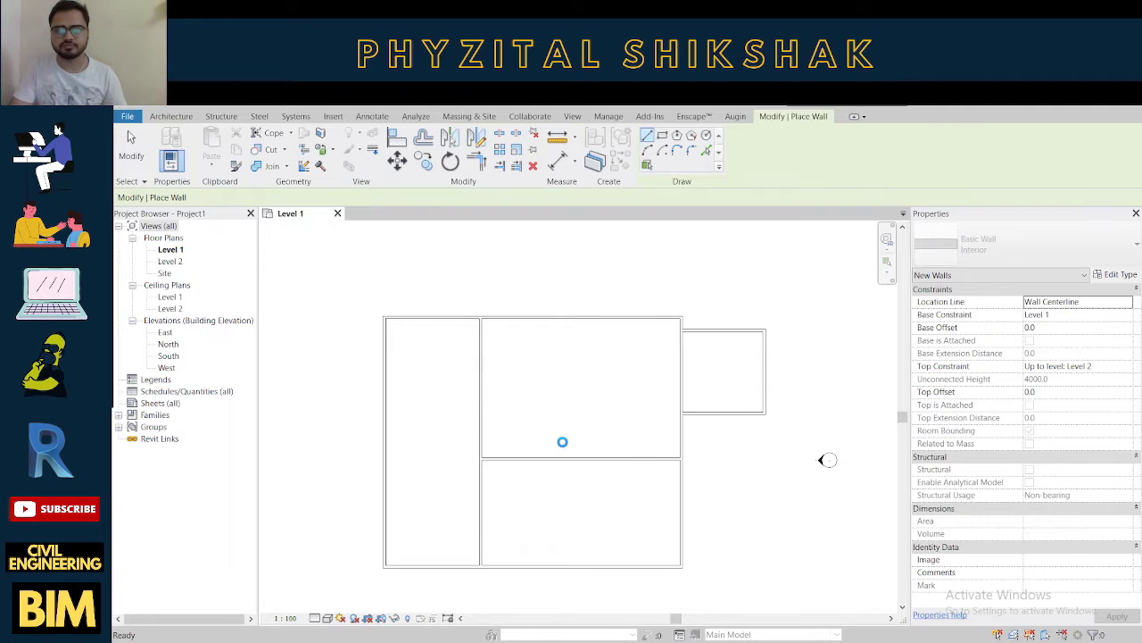
key(3)
key(d)
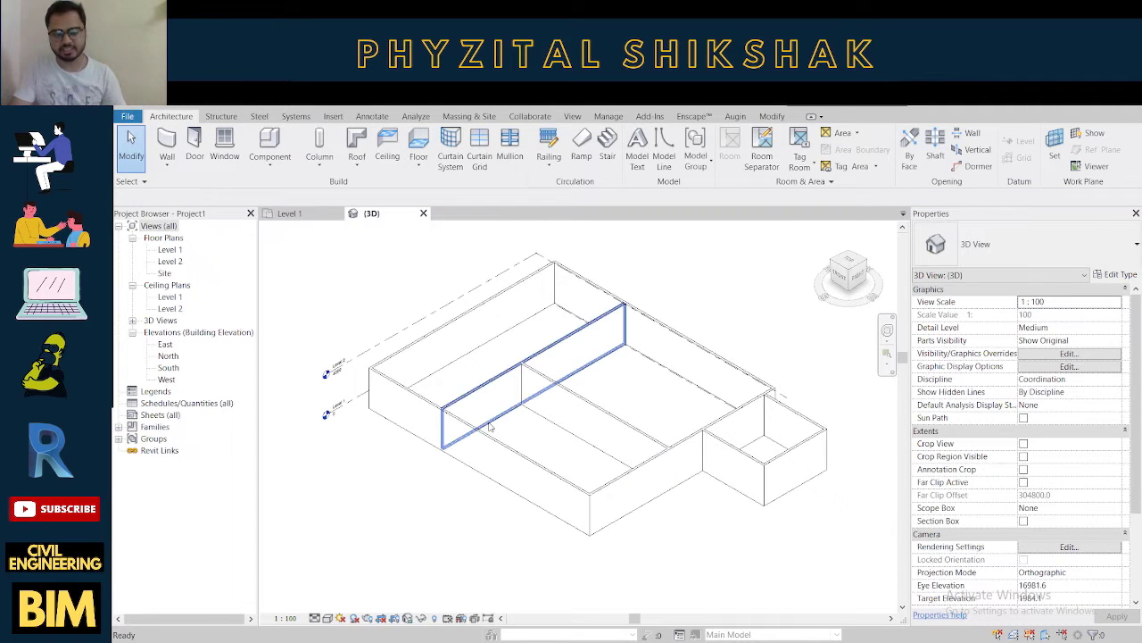
Shade the 3D view and check the interior and exterior walls' types and Function.
key(s)
key(d)
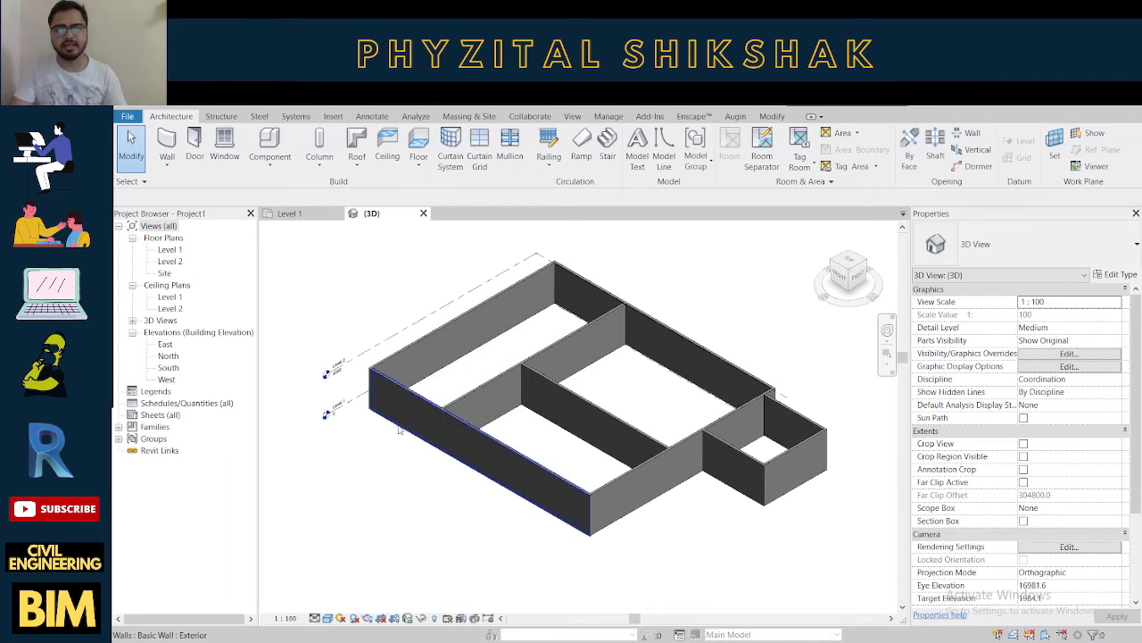
click(582, 413)
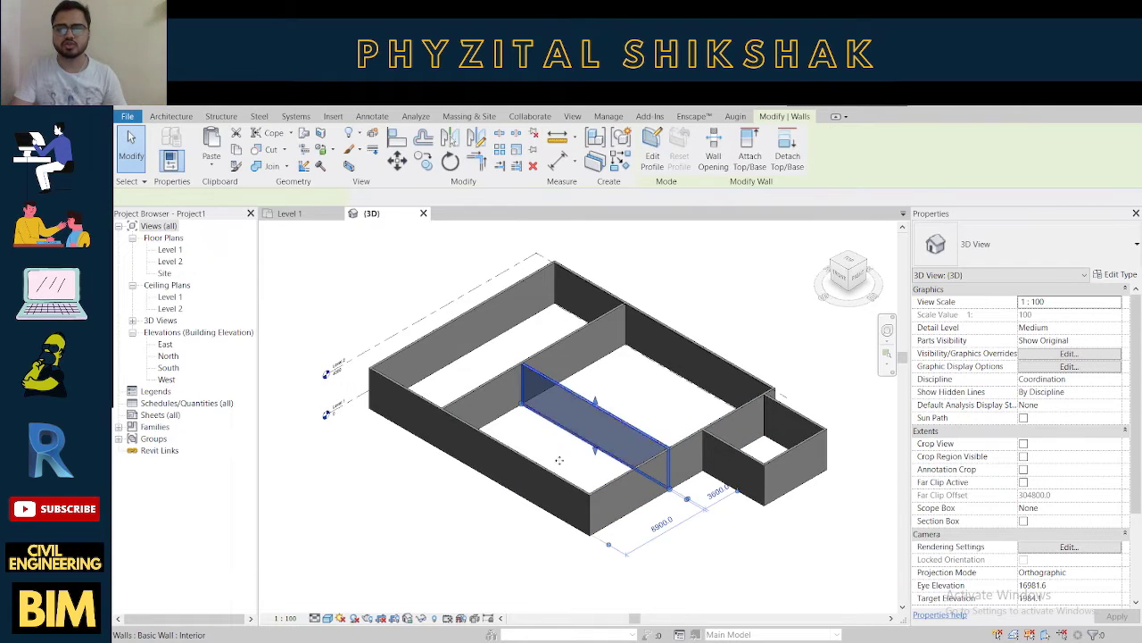
click(552, 486)
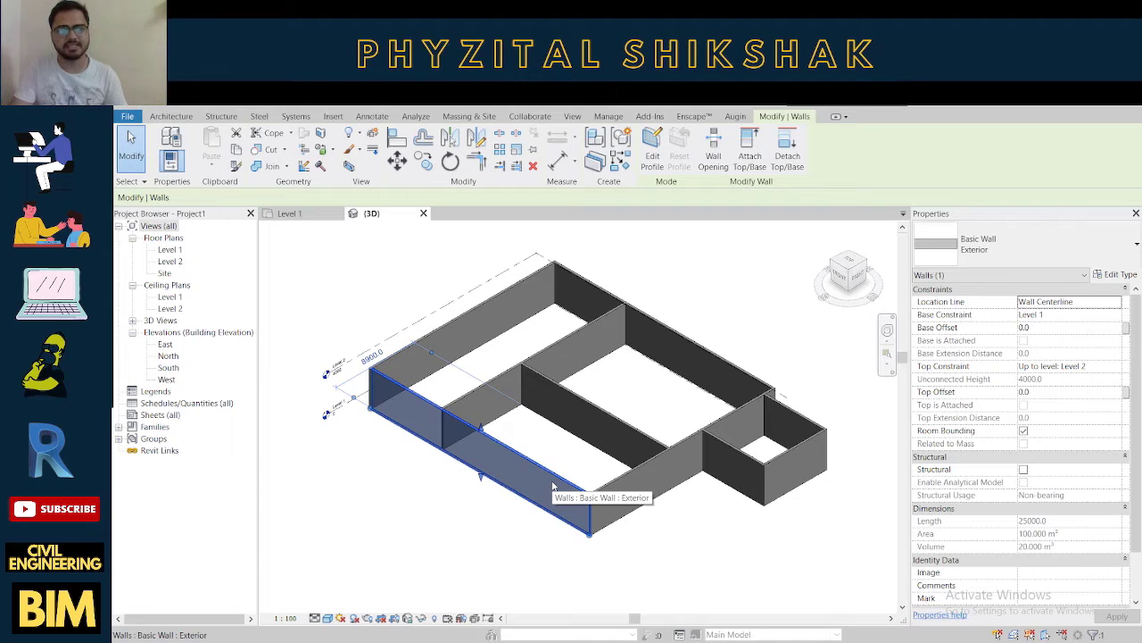
click(647, 493)
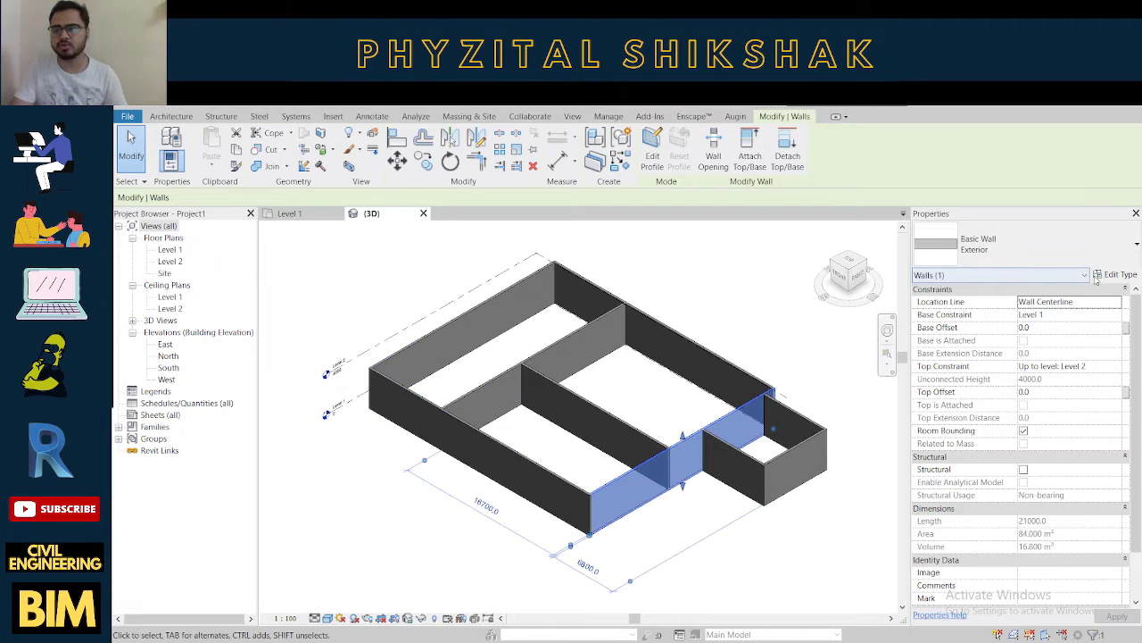
click(1115, 279)
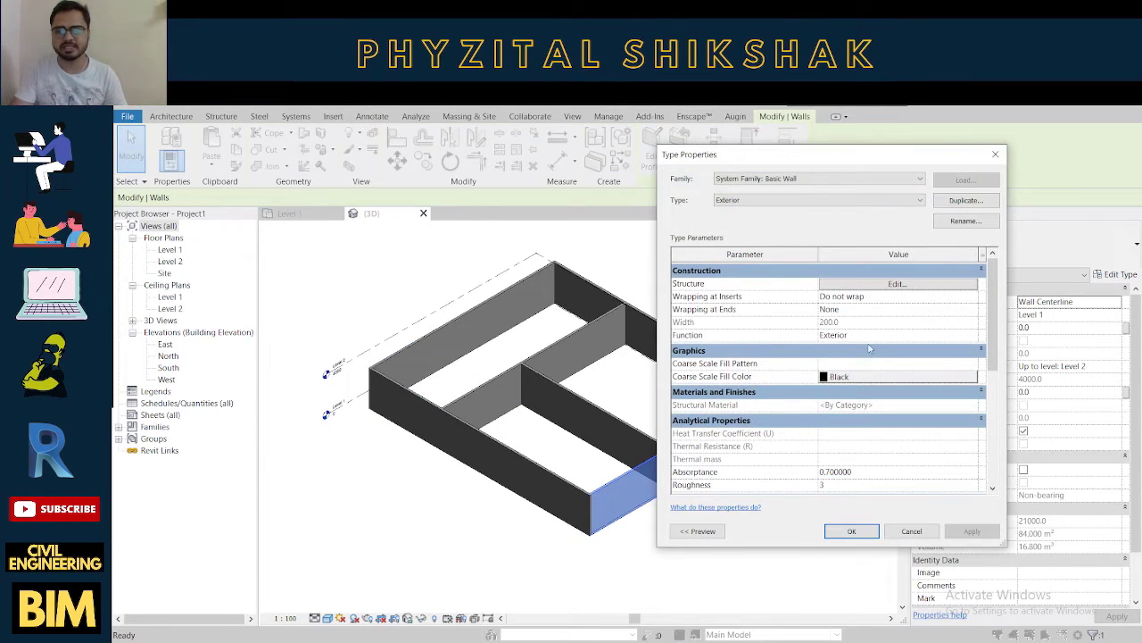
key(Escape)
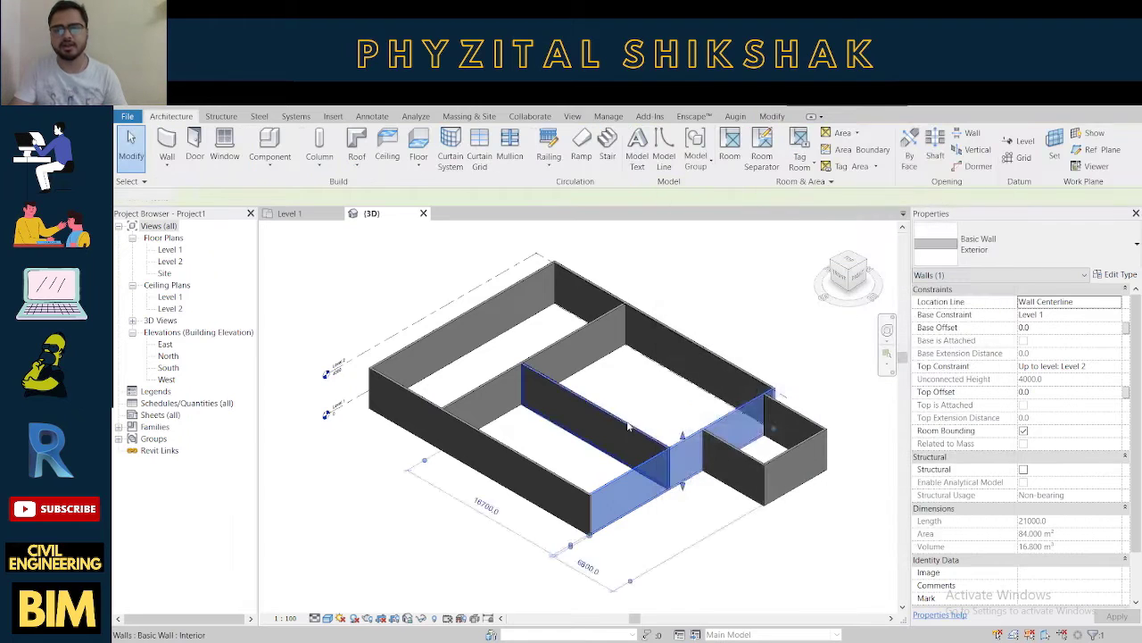
key(Escape)
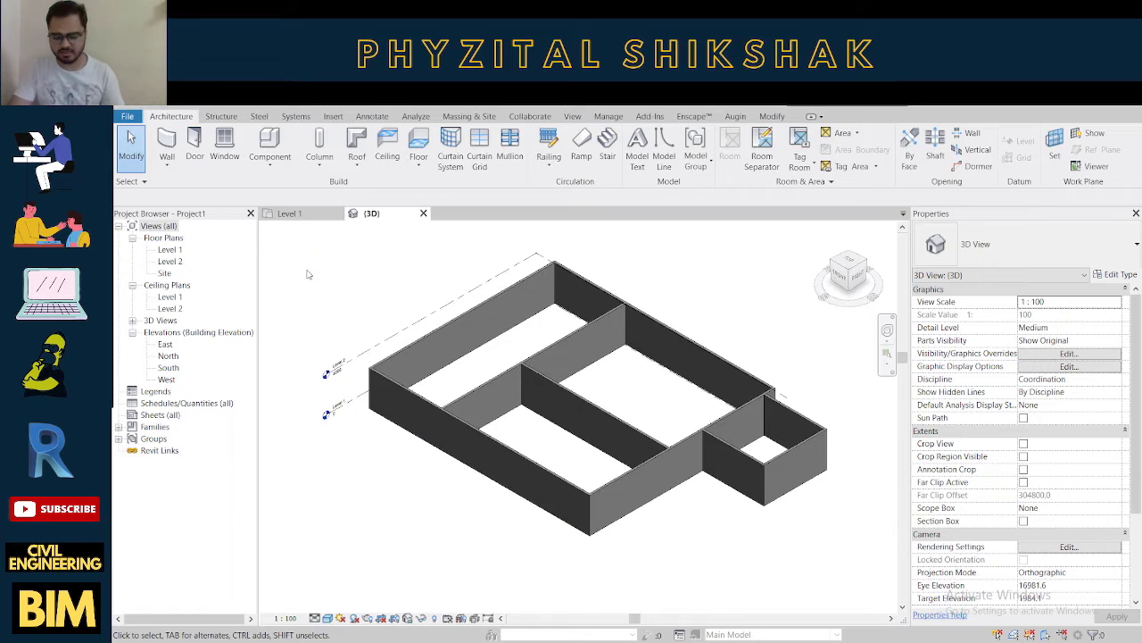
Create a new rule-based filter named Interior Walls for the Walls category.
click(1059, 355)
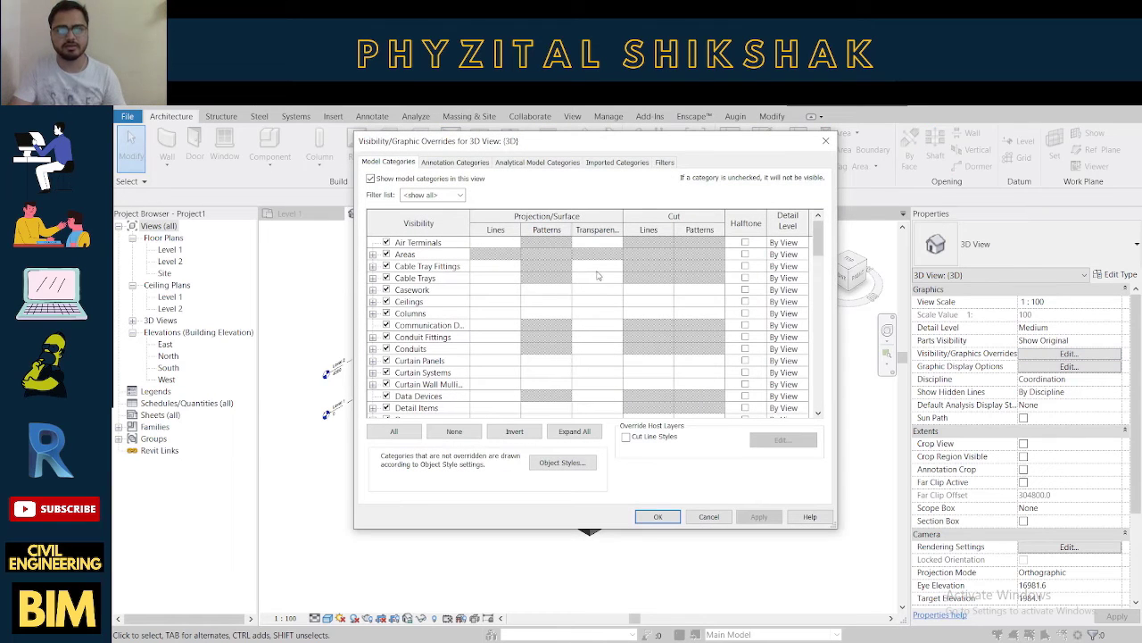
click(665, 163)
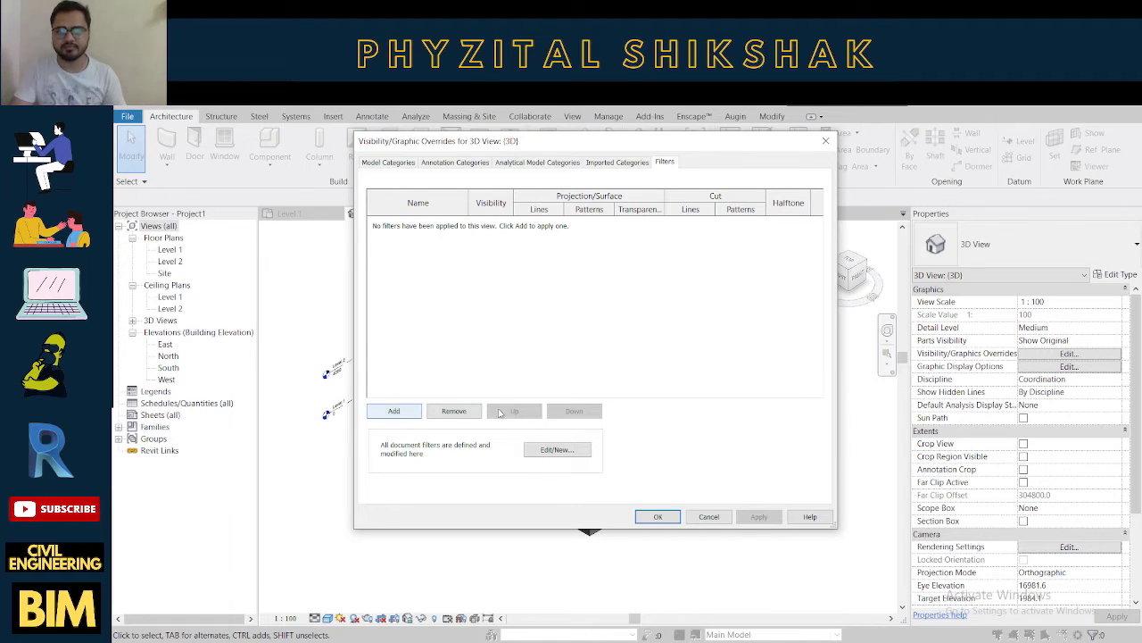
click(555, 455)
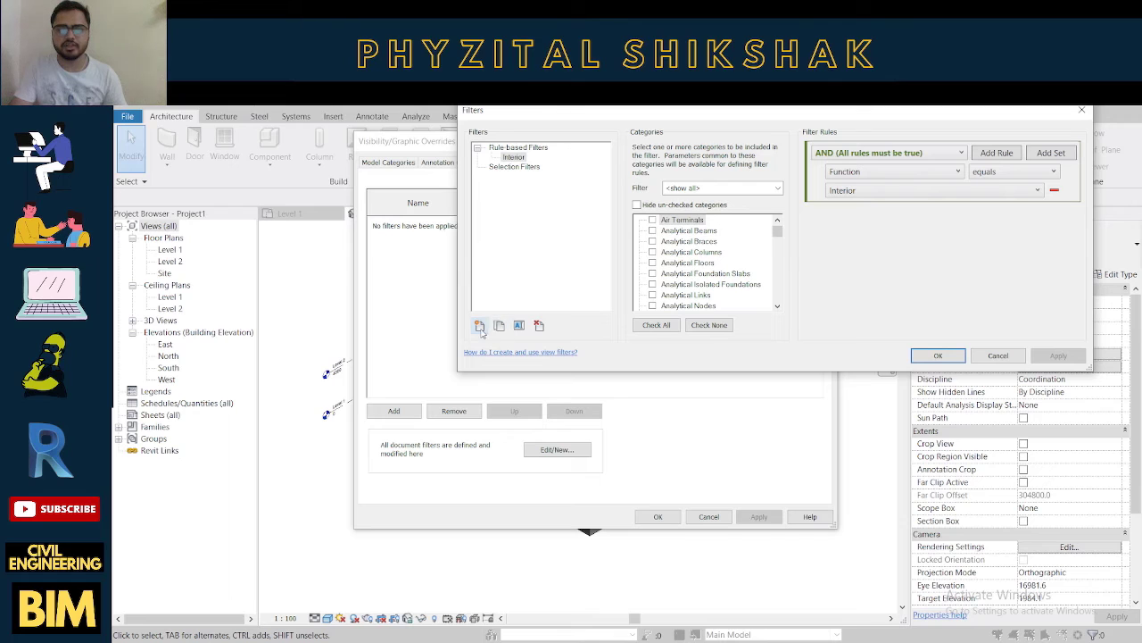
click(480, 328)
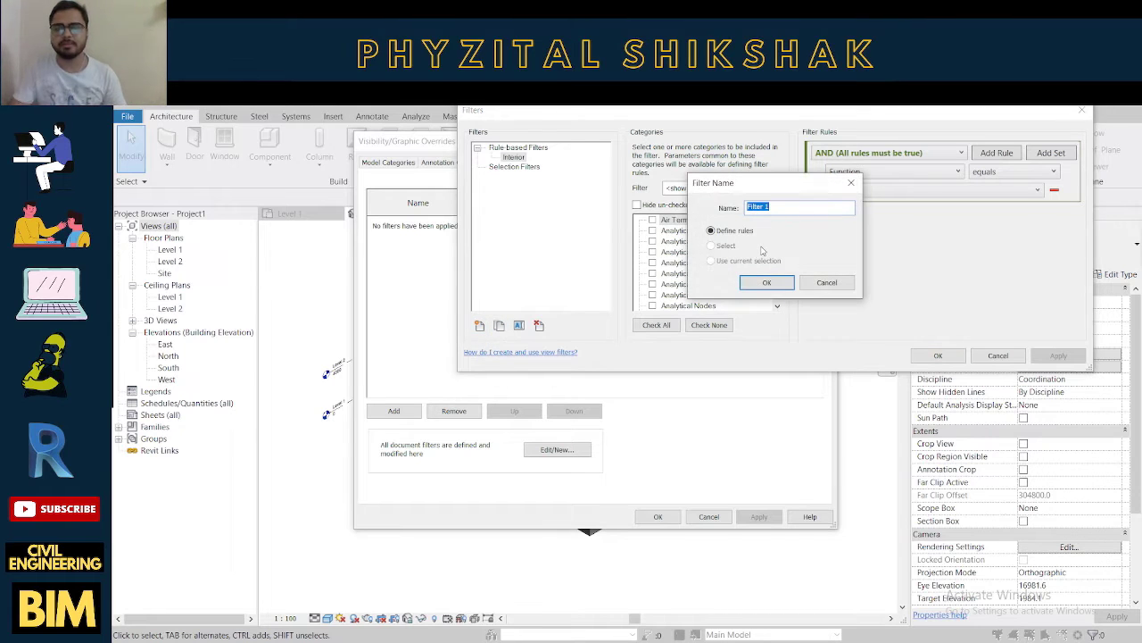
text(E)
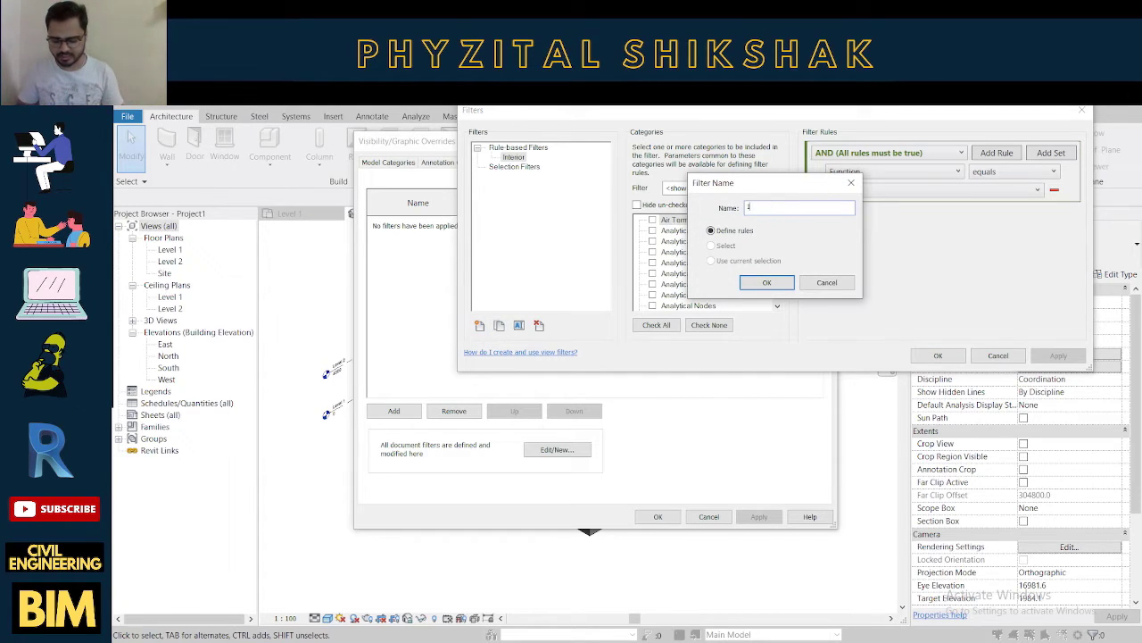
text(x)
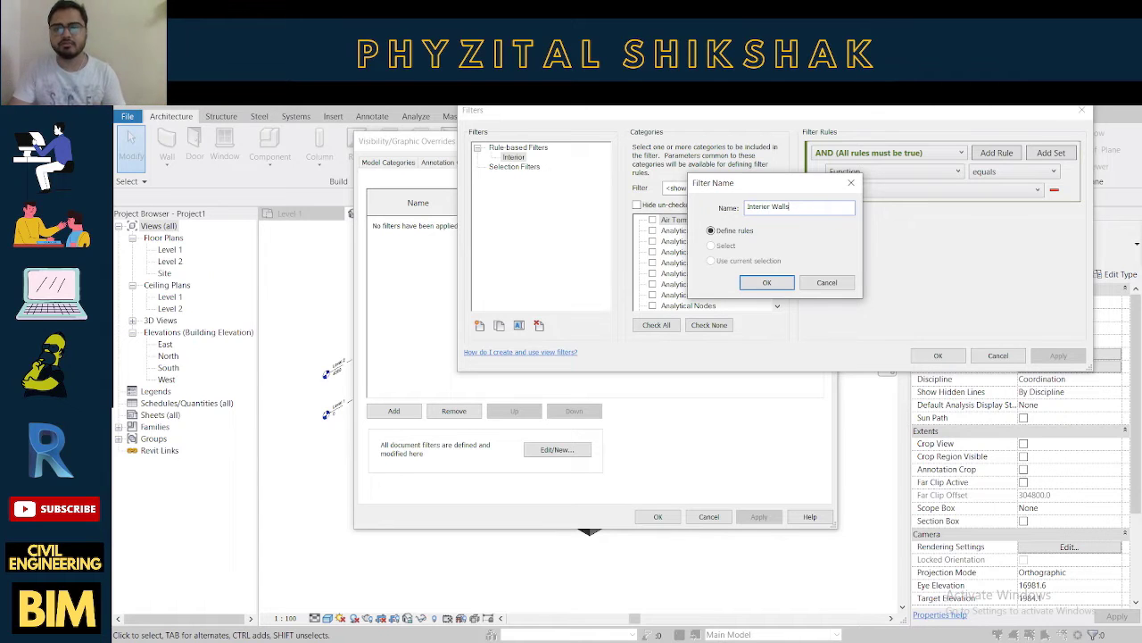
click(765, 284)
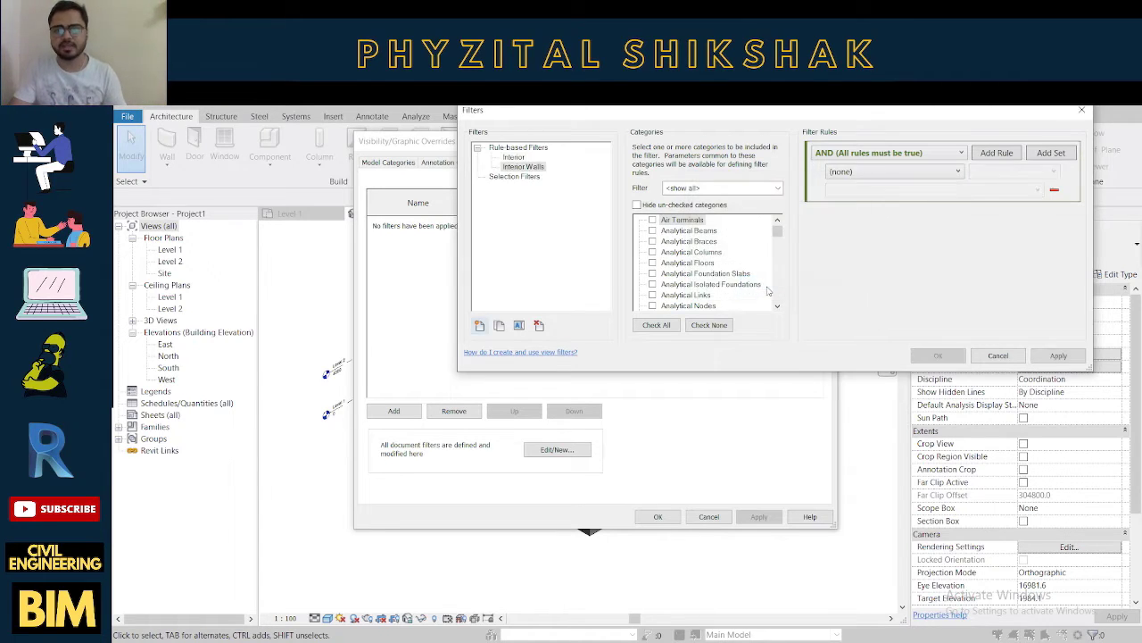
click(695, 264)
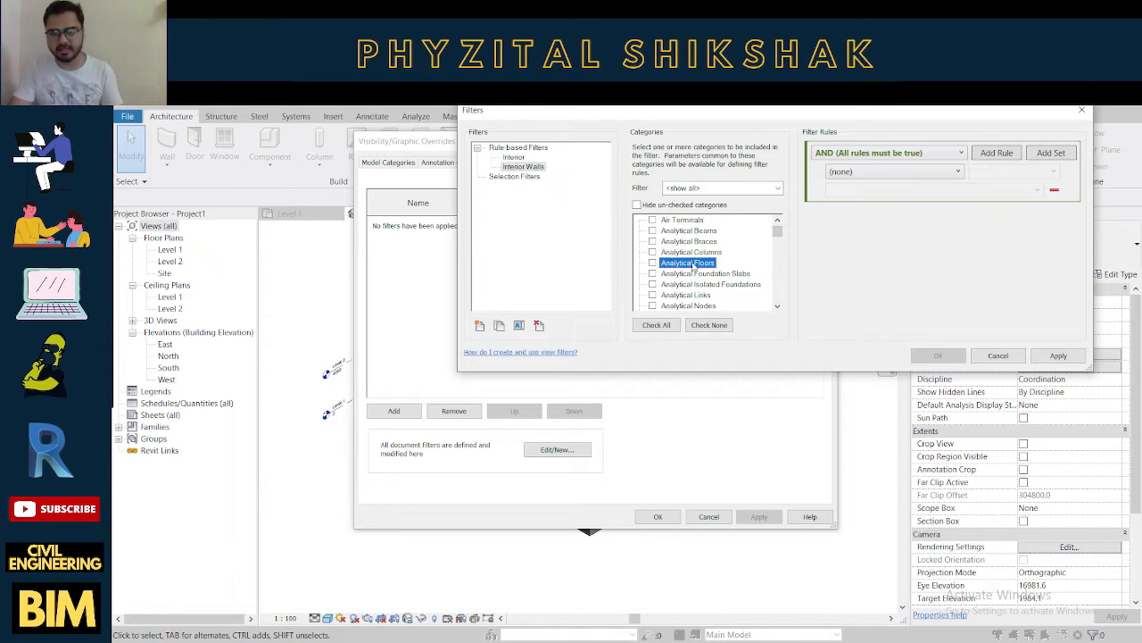
key(w)
scroll(694, 285, down, 1)
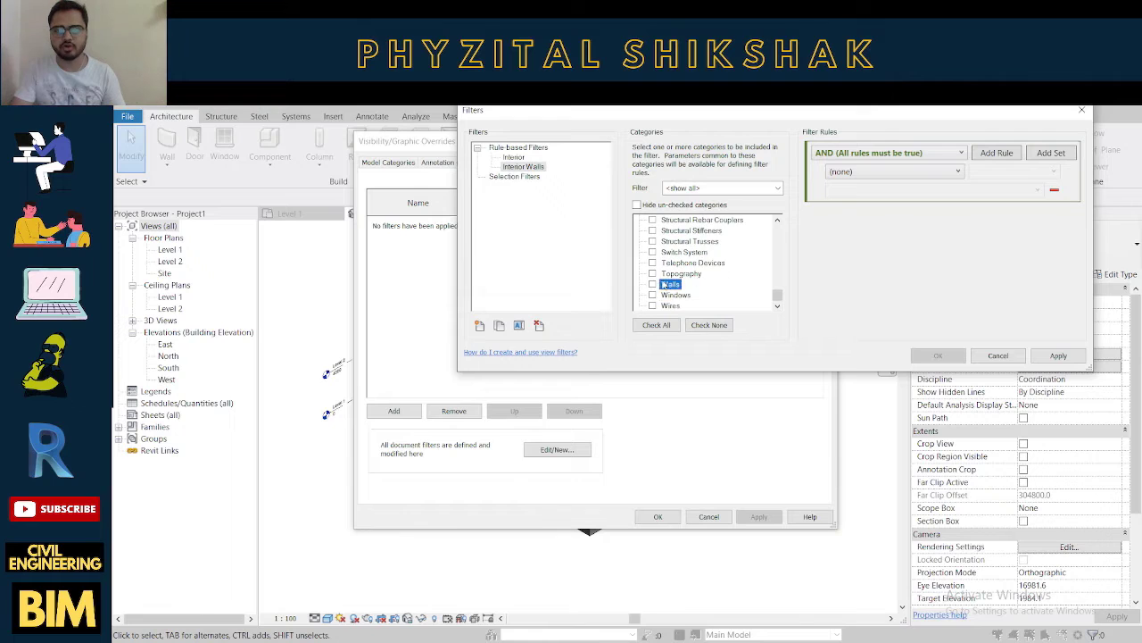
click(652, 284)
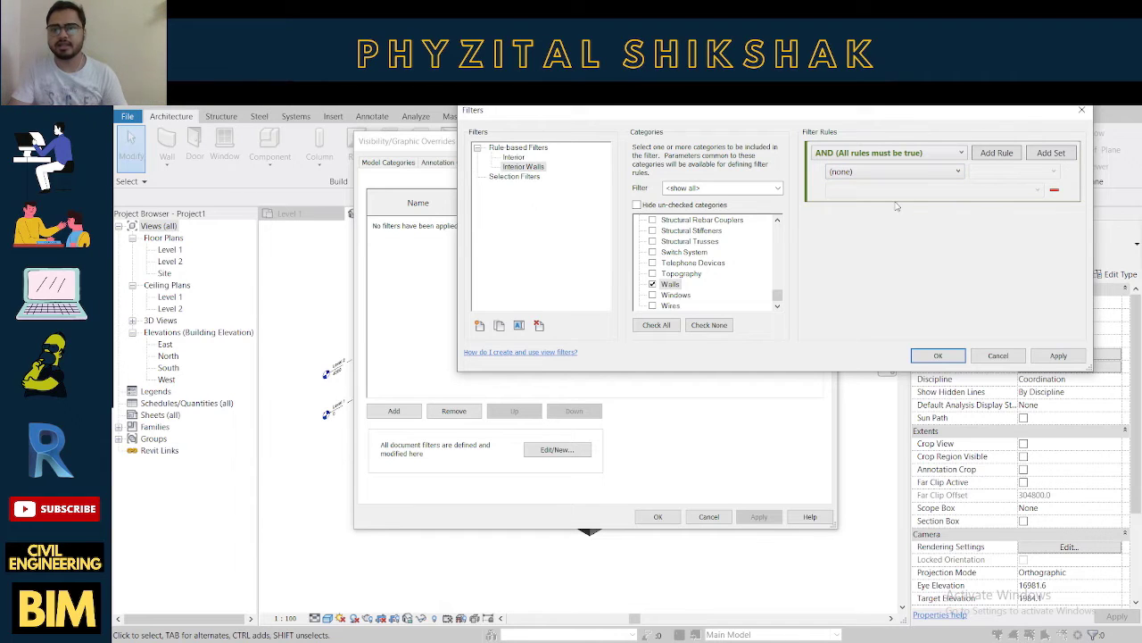
Give the filter the rule Function equals Interior and apply it.
click(932, 175)
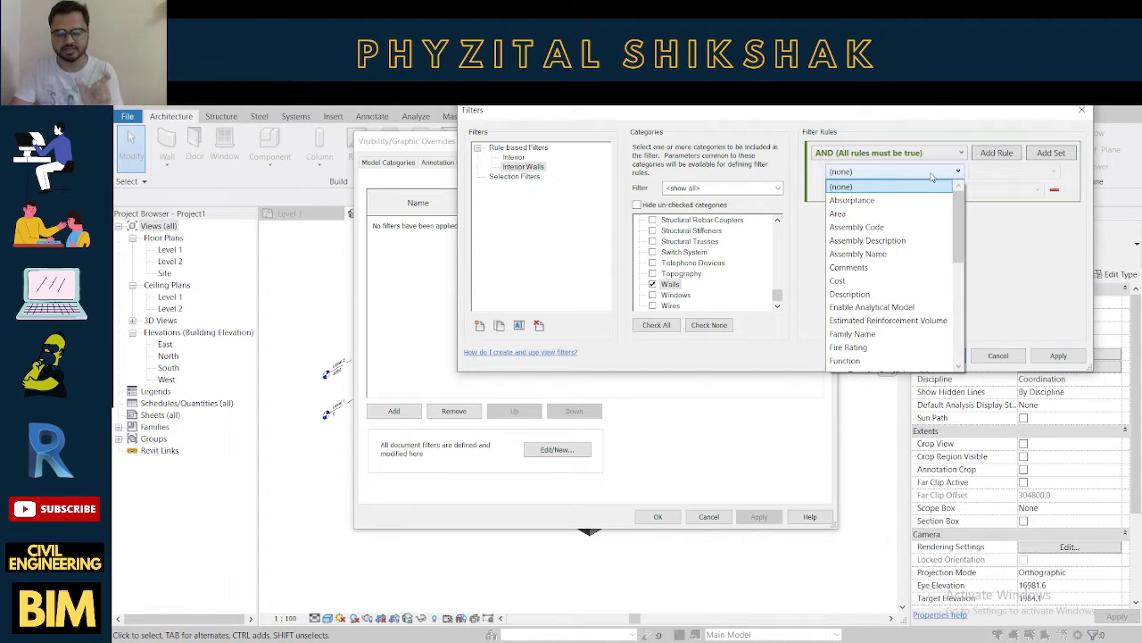
scroll(892, 241, down, 3)
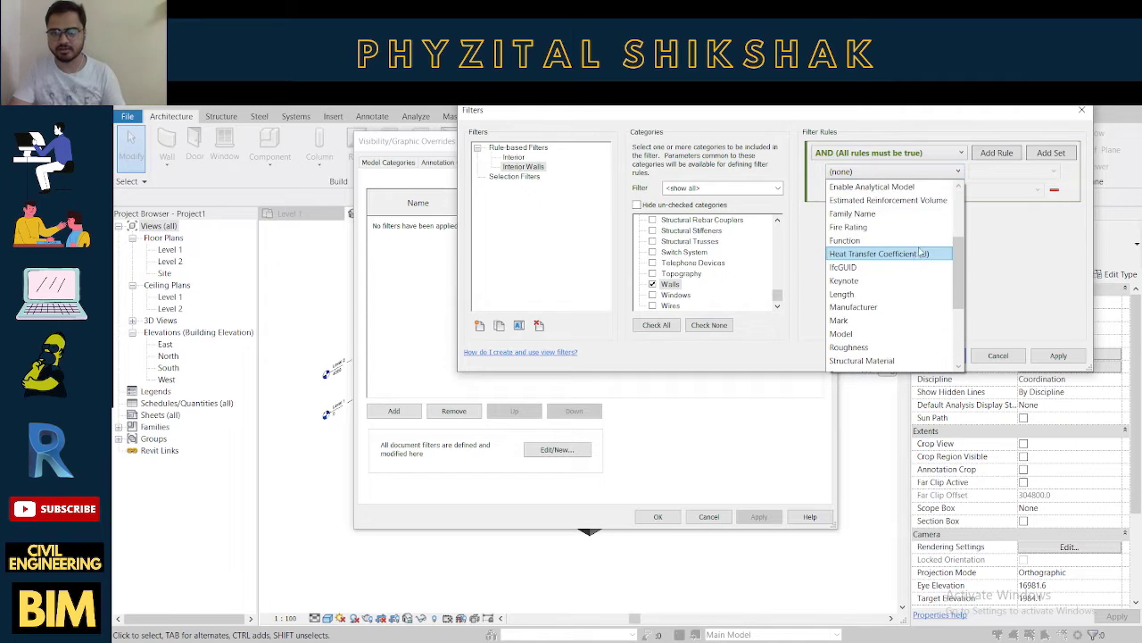
click(852, 240)
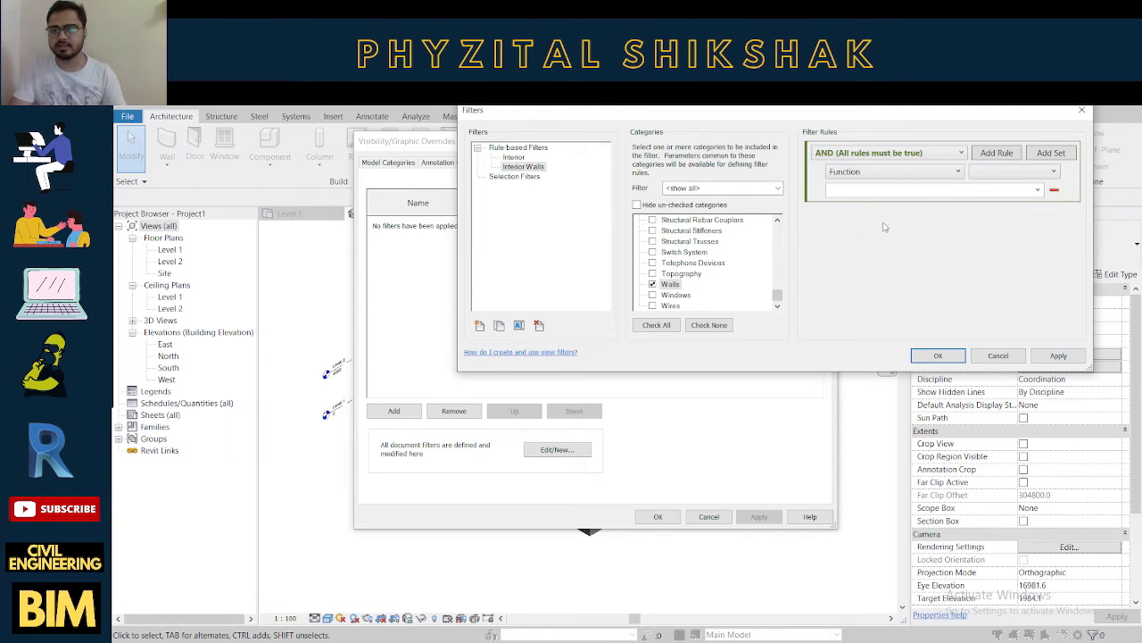
click(1032, 172)
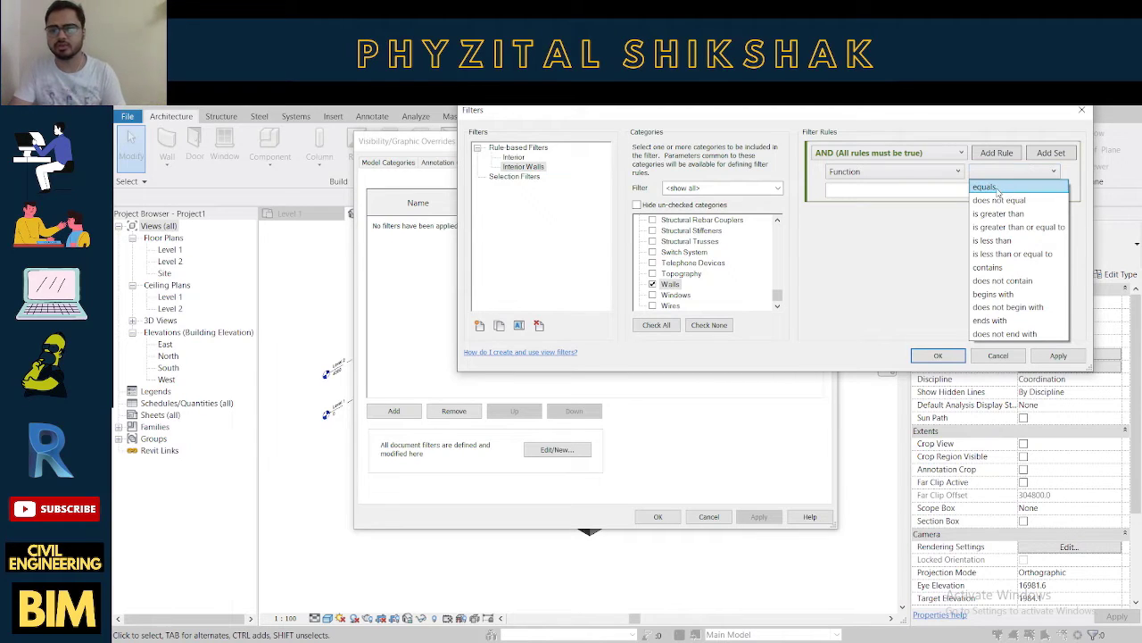
click(997, 189)
click(896, 193)
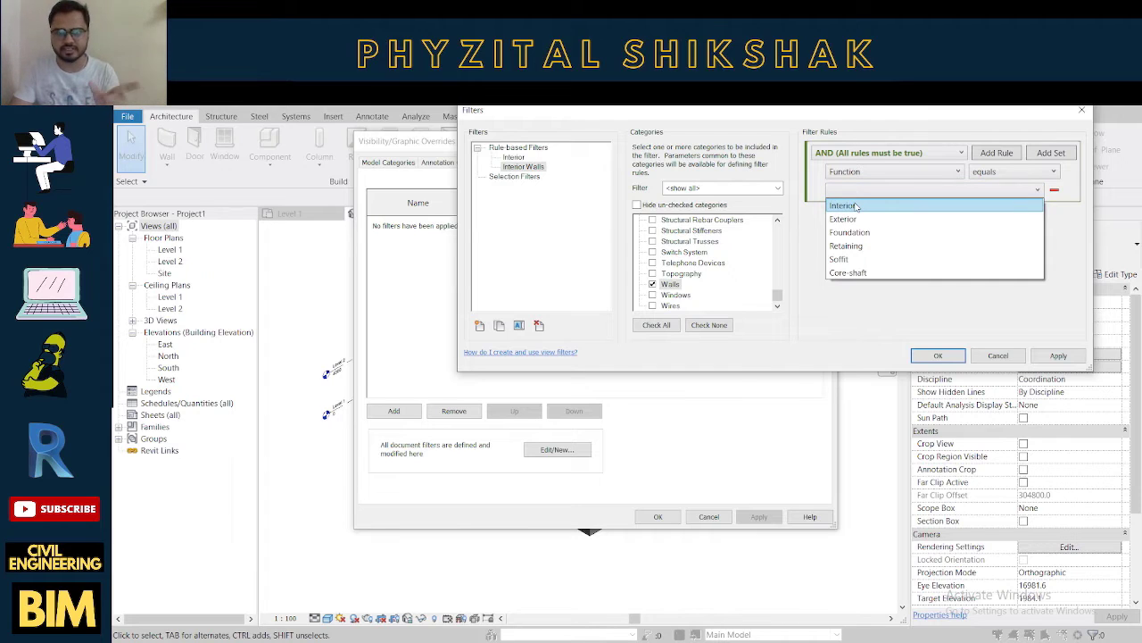
click(855, 207)
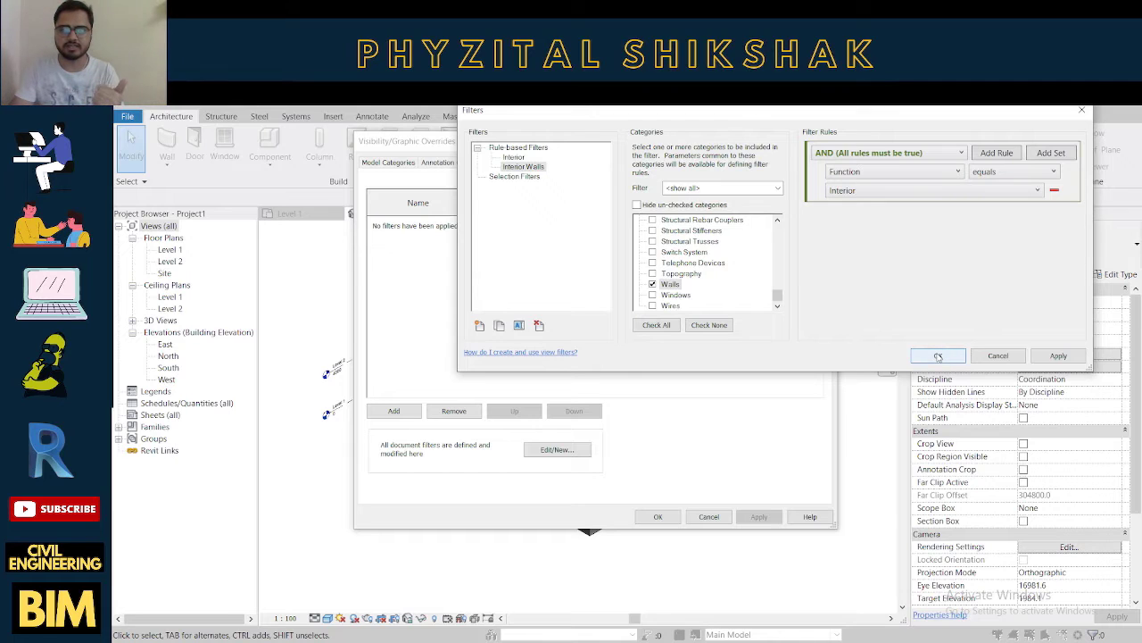
click(1059, 356)
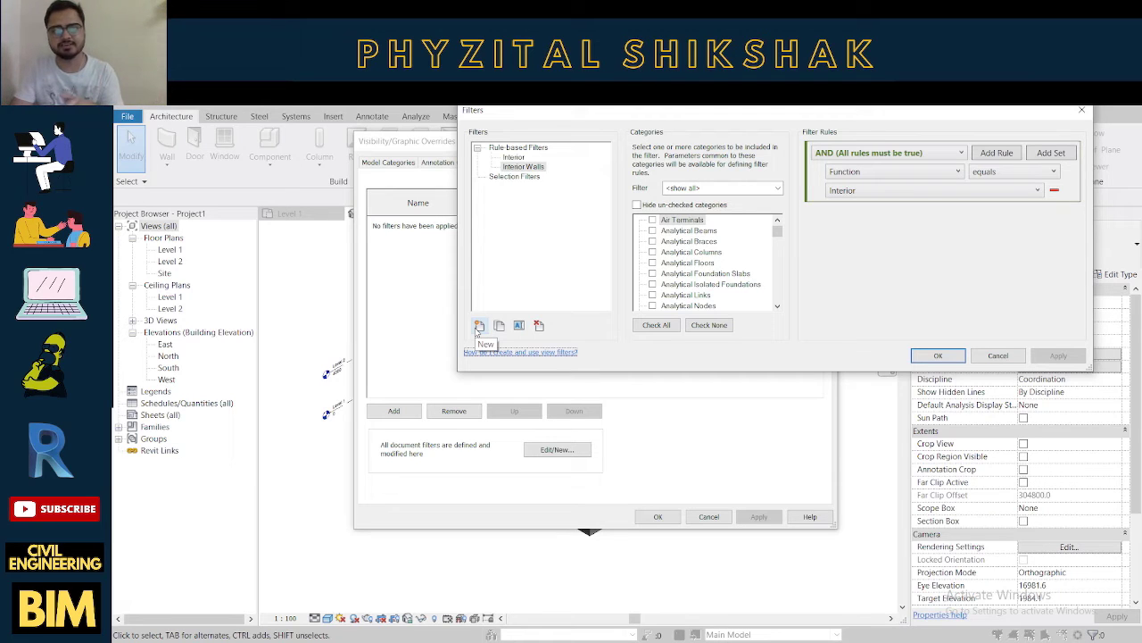
Create a second filter named Exterior walls for the Walls category.
click(479, 326)
text(I)
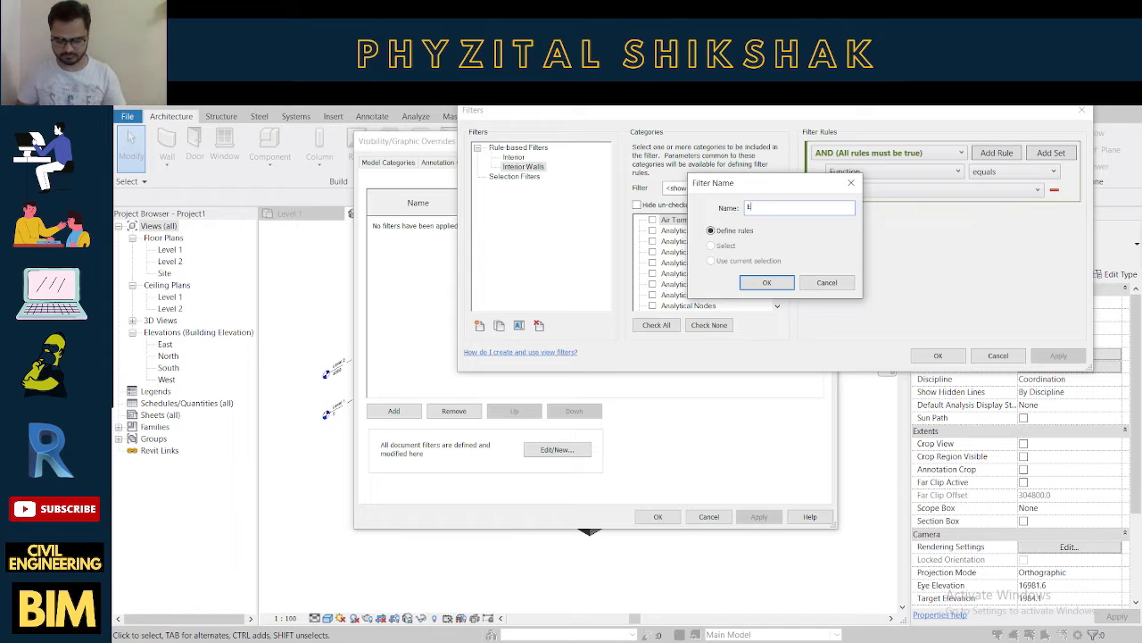
text(xter)
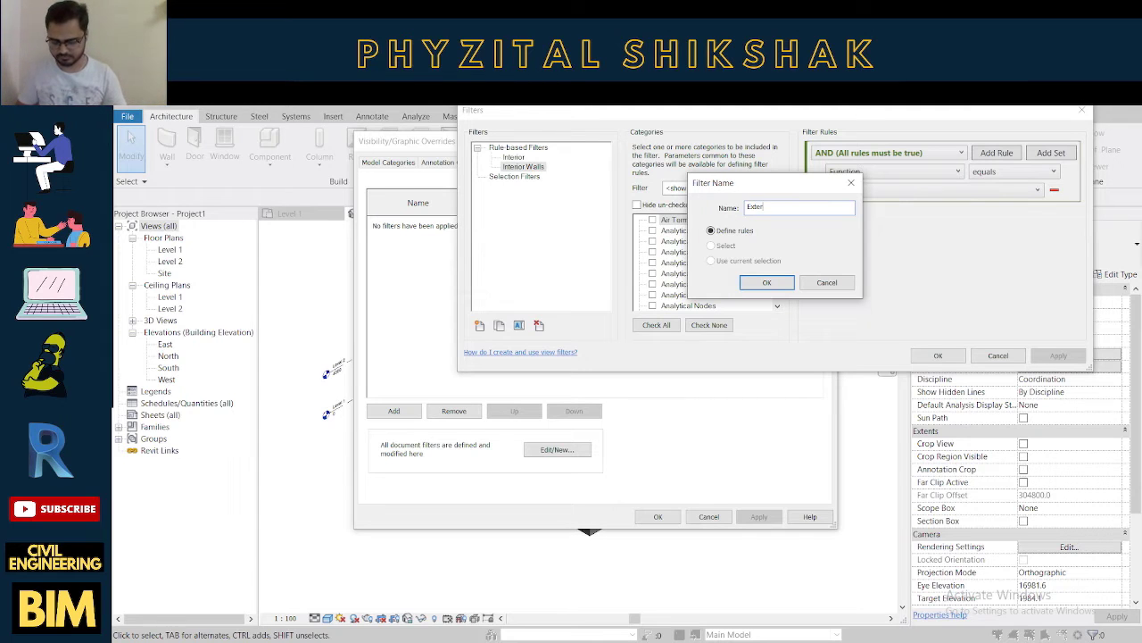
text(ior walls)
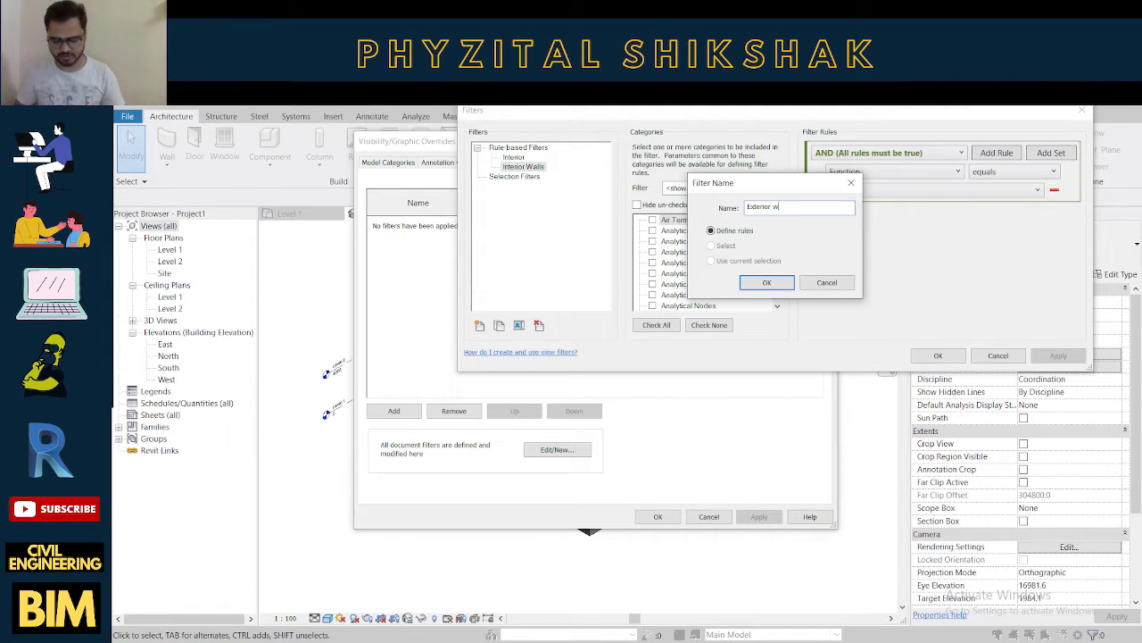
click(767, 282)
click(710, 273)
key(w)
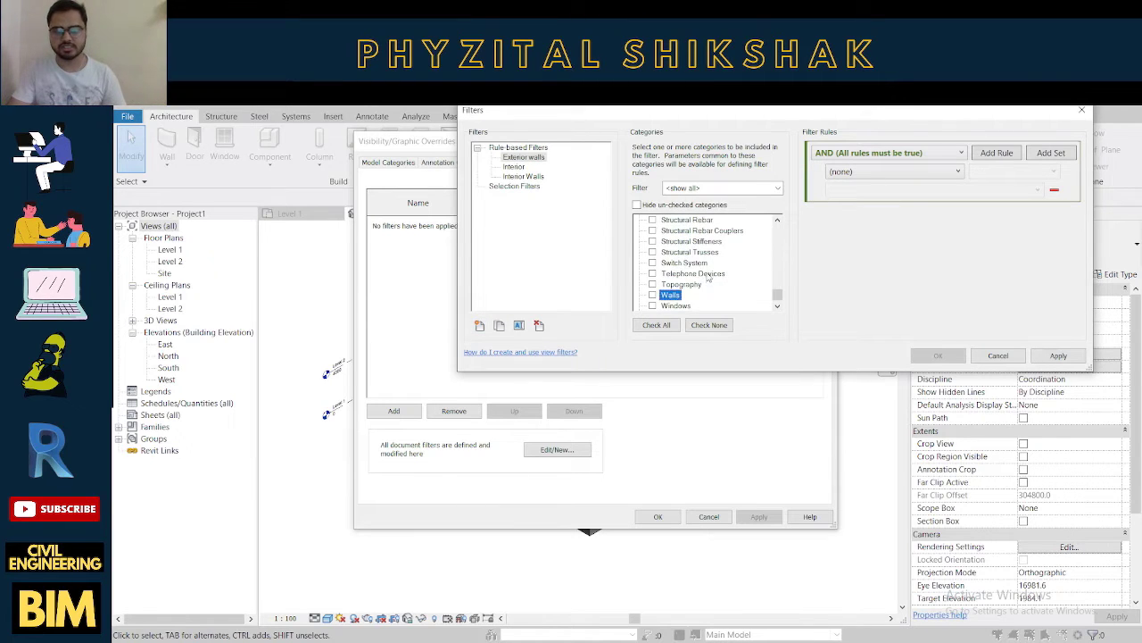
click(652, 284)
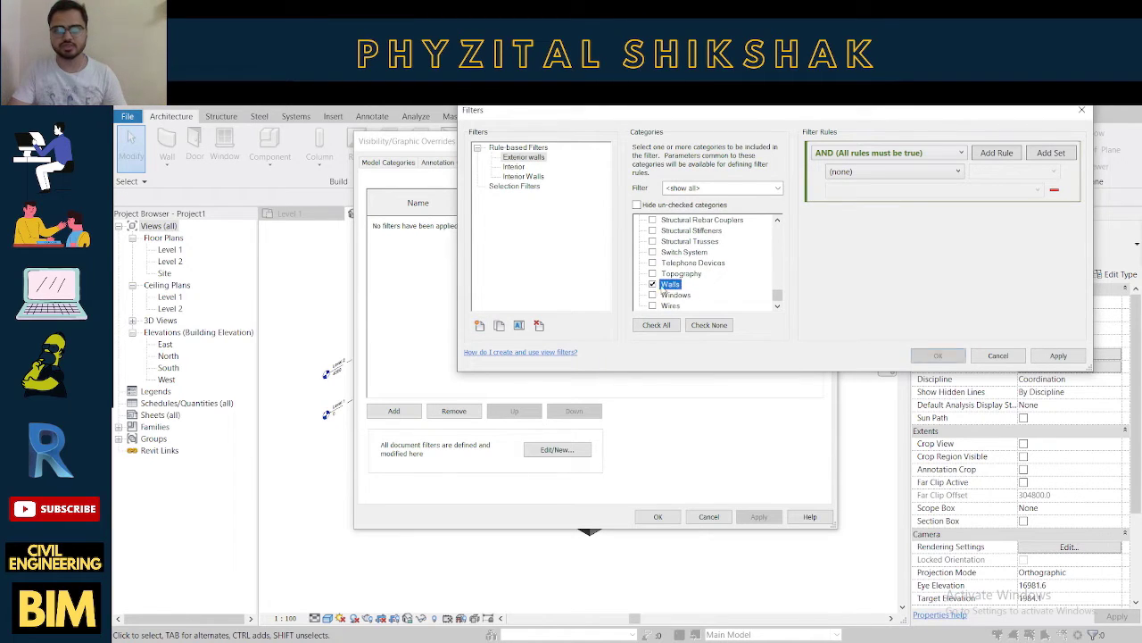
Set its rule to Function equals Exterior and close the Filters dialog with OK.
click(922, 172)
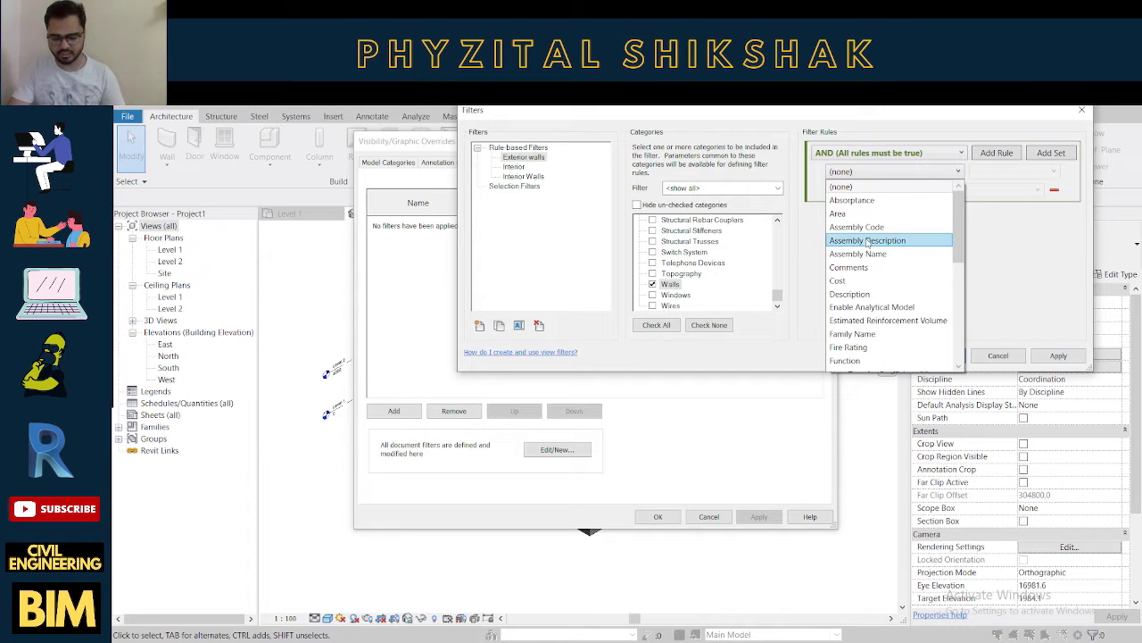
scroll(861, 242, down, 2)
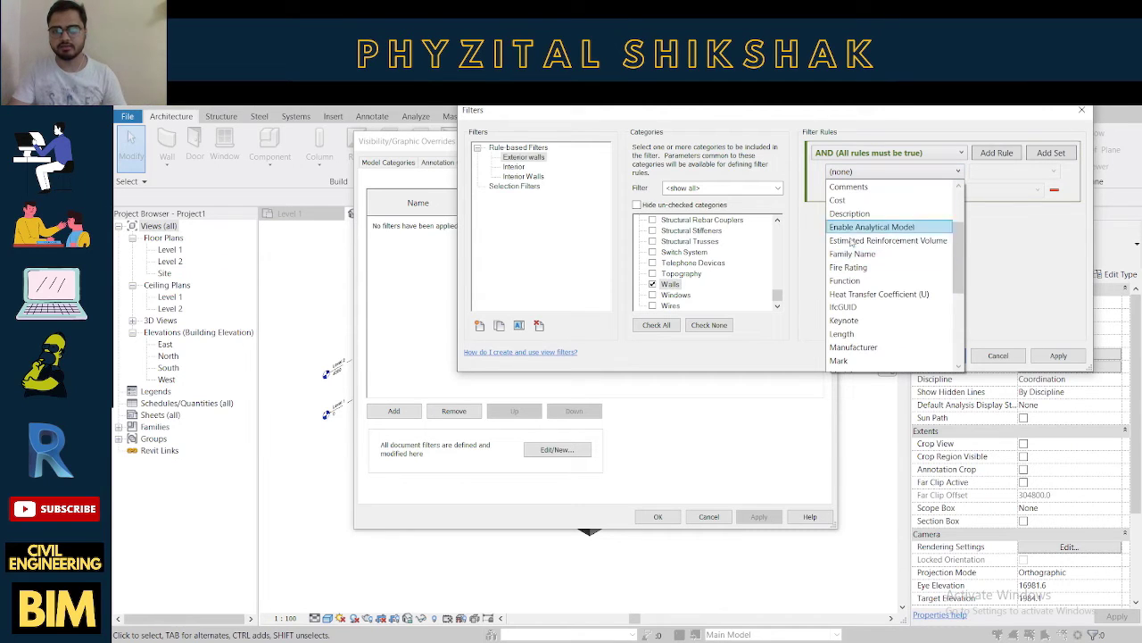
click(846, 281)
click(991, 179)
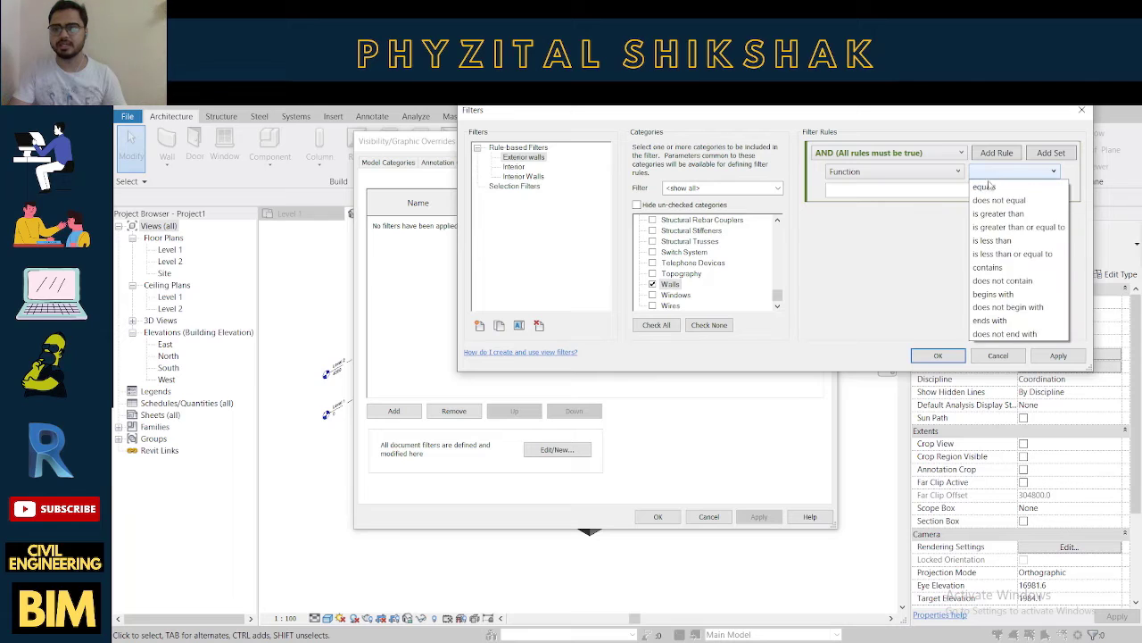
click(973, 189)
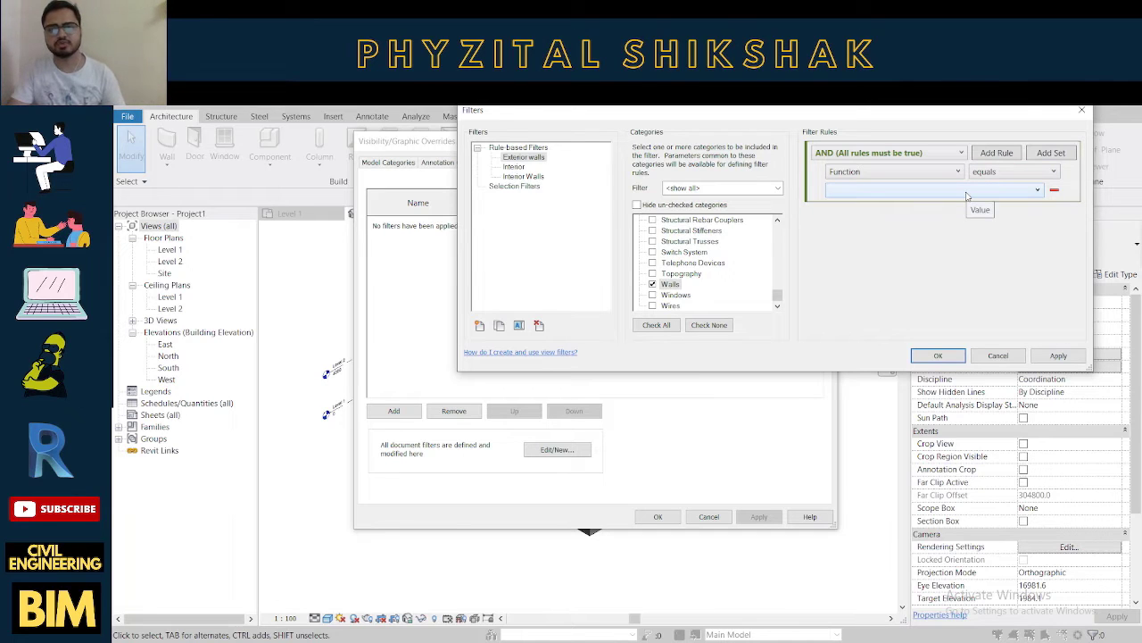
click(966, 190)
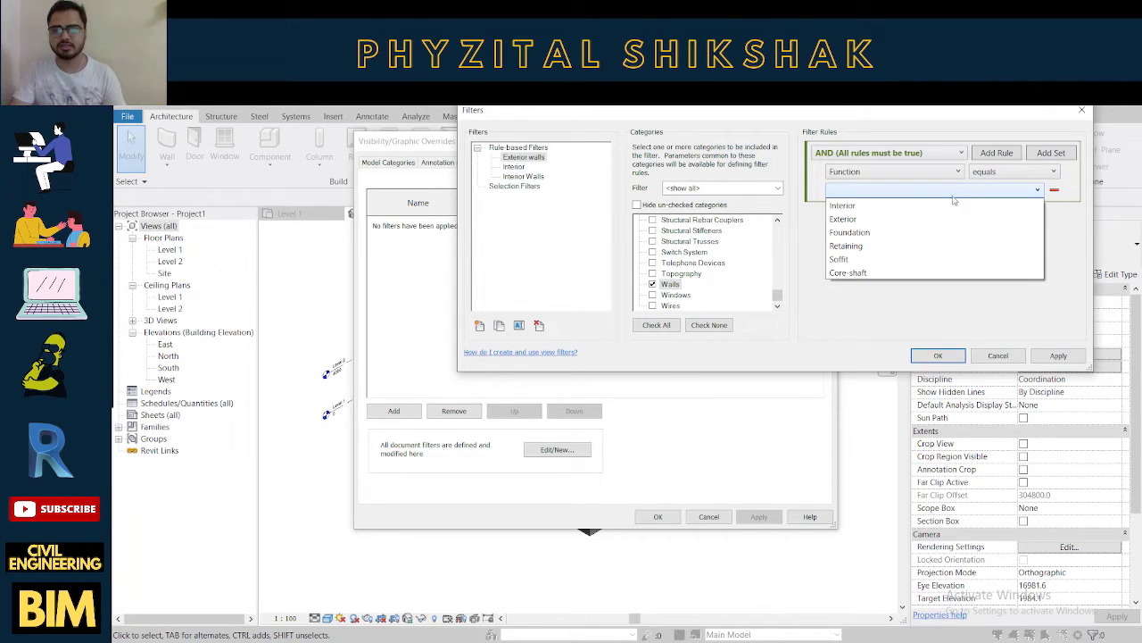
click(855, 220)
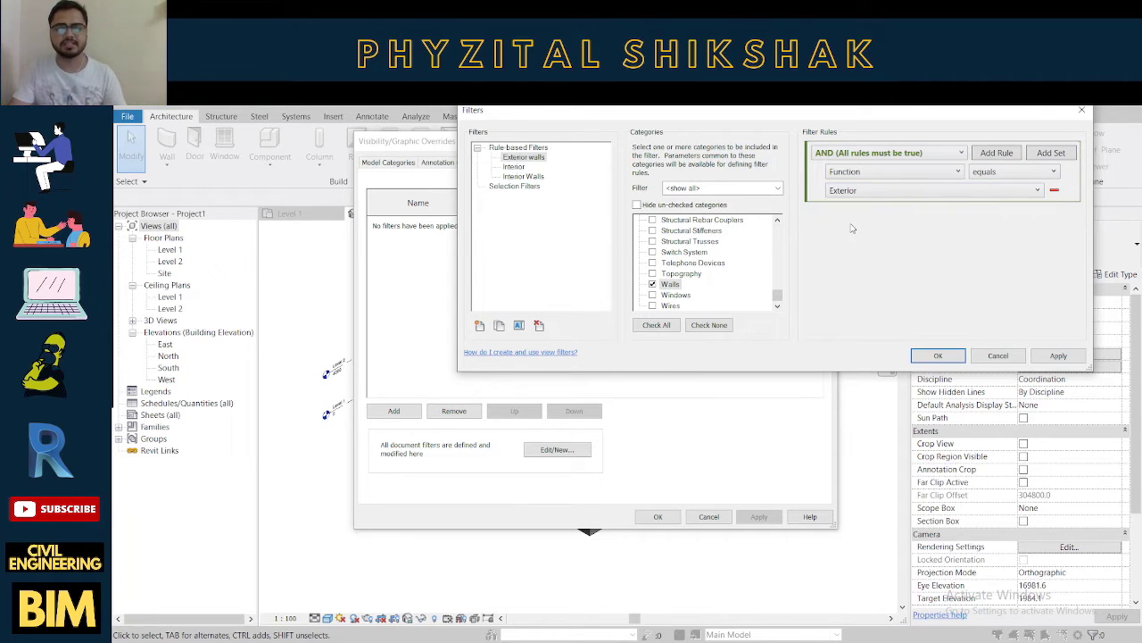
click(938, 356)
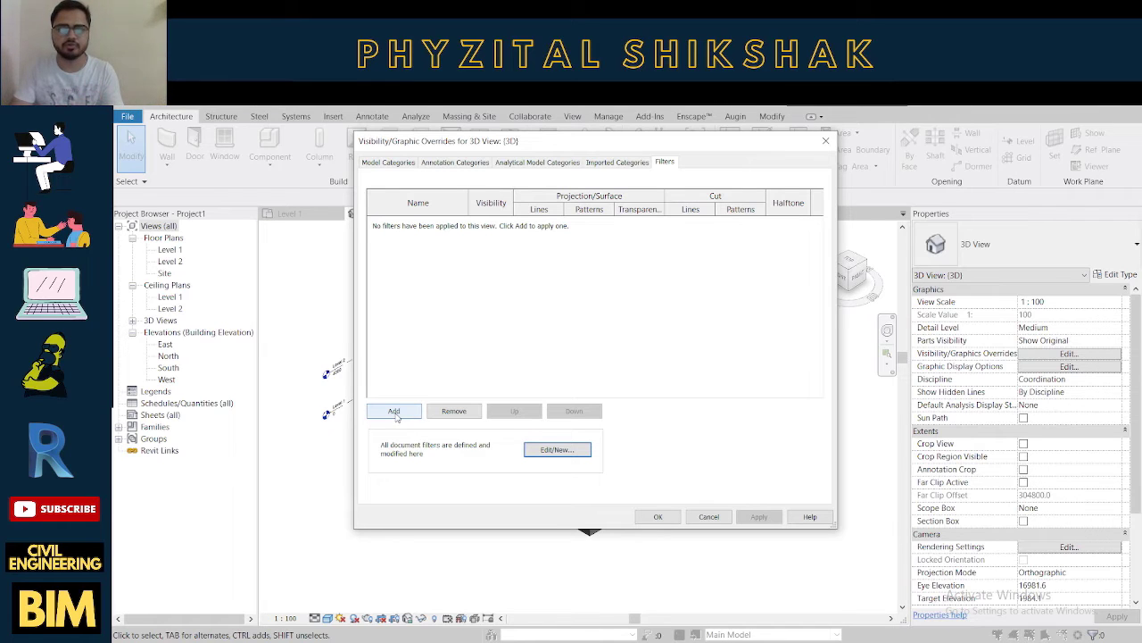
Add the Exterior walls and Interior Walls filters to the 3D view's overrides, moving the dialog aside.
click(395, 412)
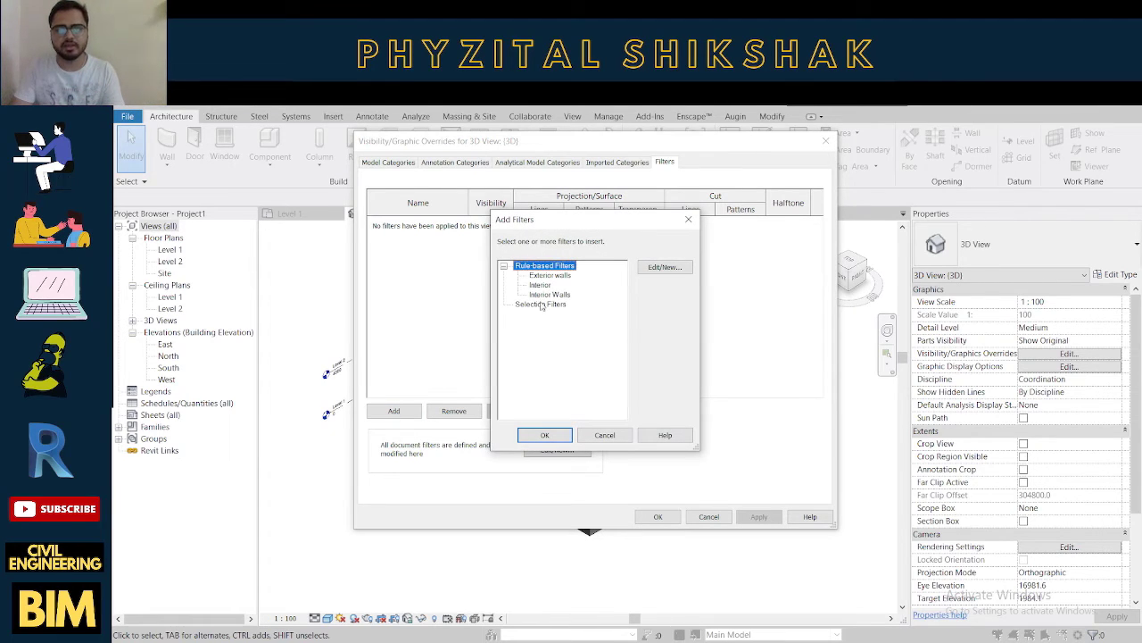
click(553, 275)
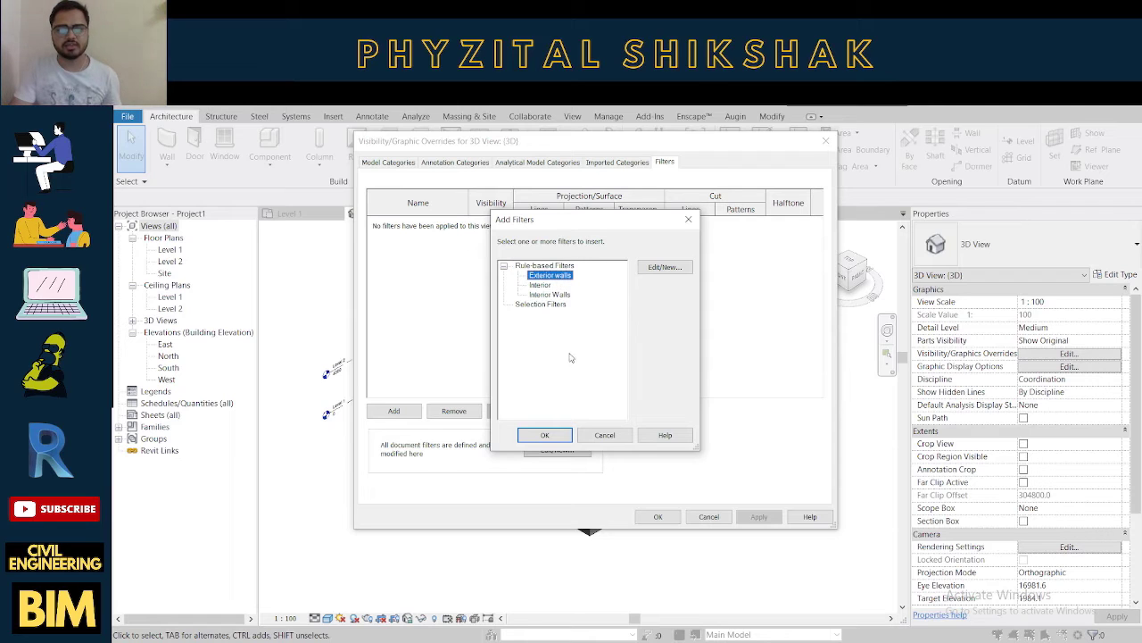
ctrl+click(553, 295)
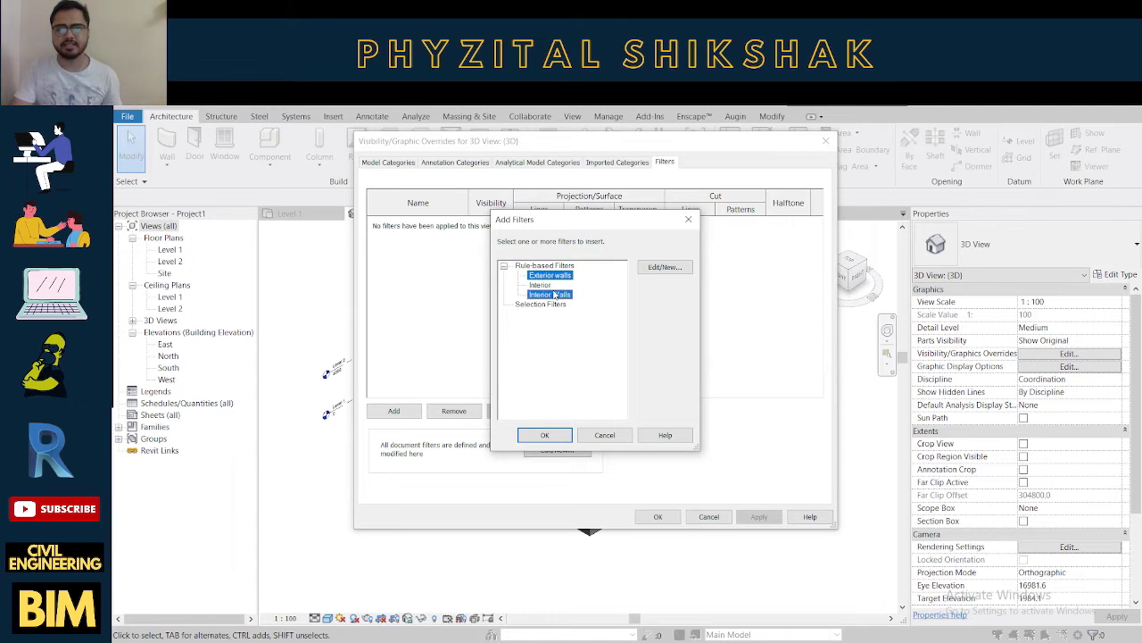
click(546, 435)
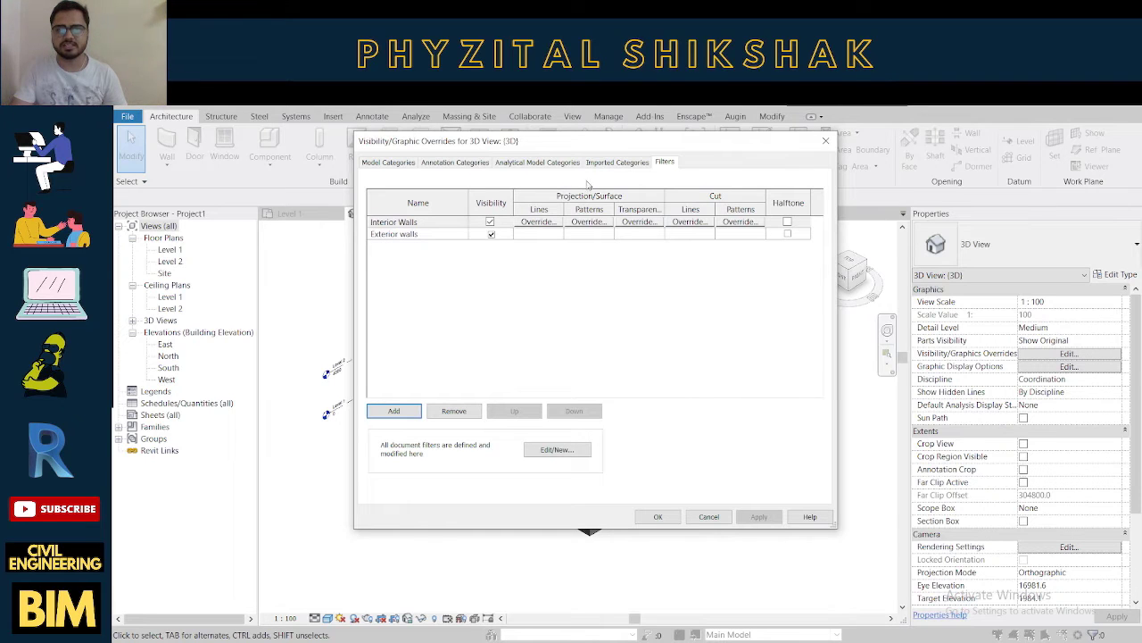
drag(622, 149, 905, 128)
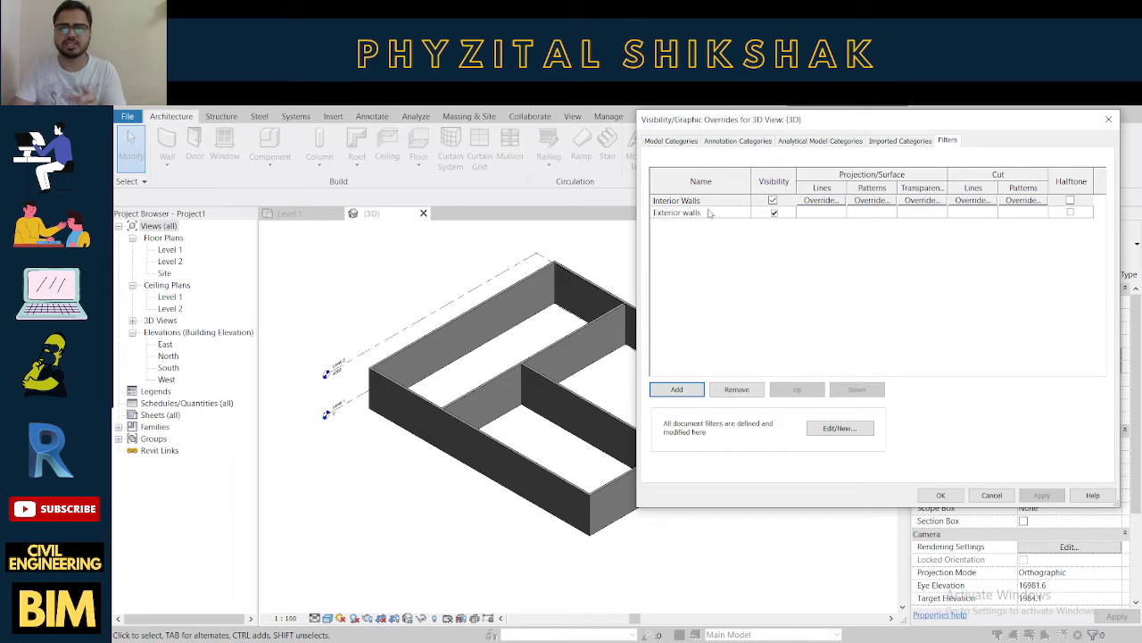
Test each filter by hiding Interior Walls, then Exterior walls, and re-ticking them visible.
click(773, 201)
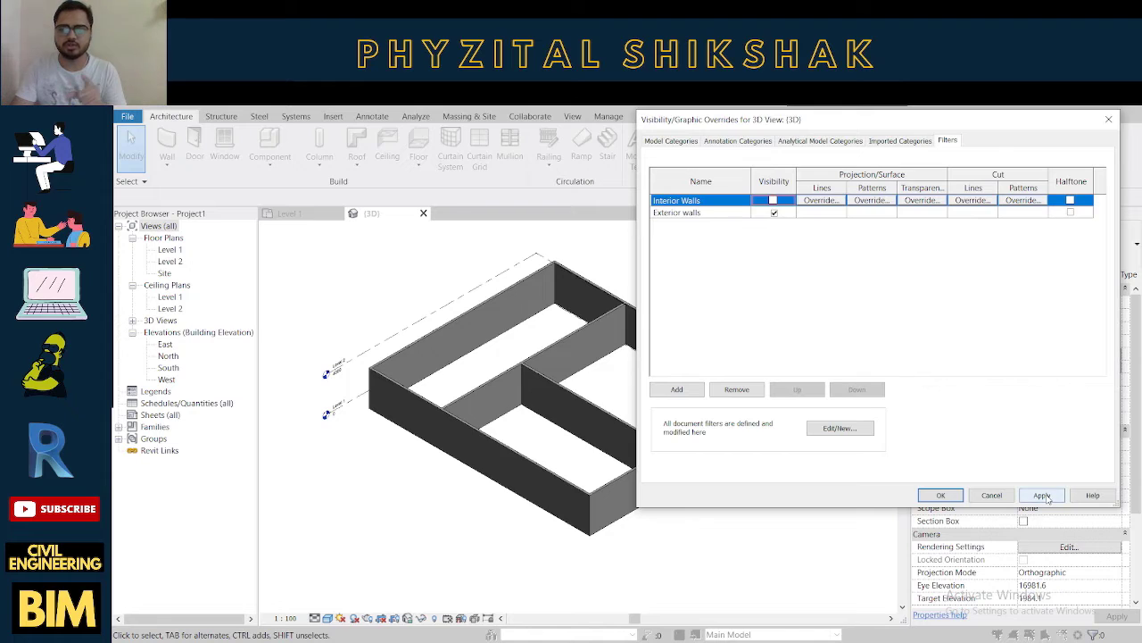
click(1043, 495)
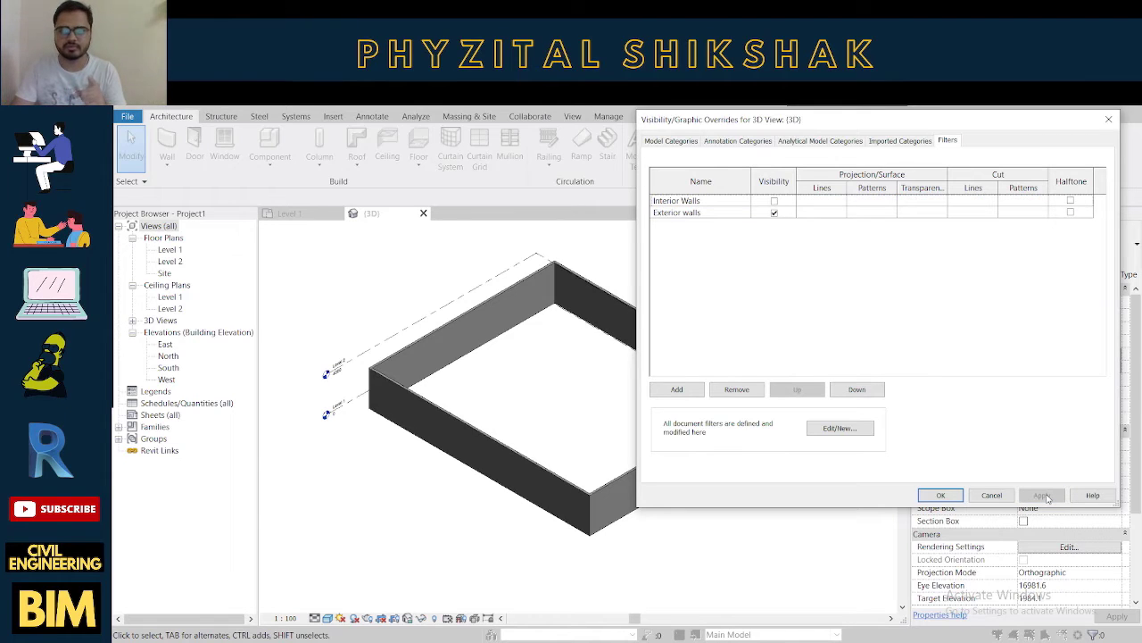
click(774, 200)
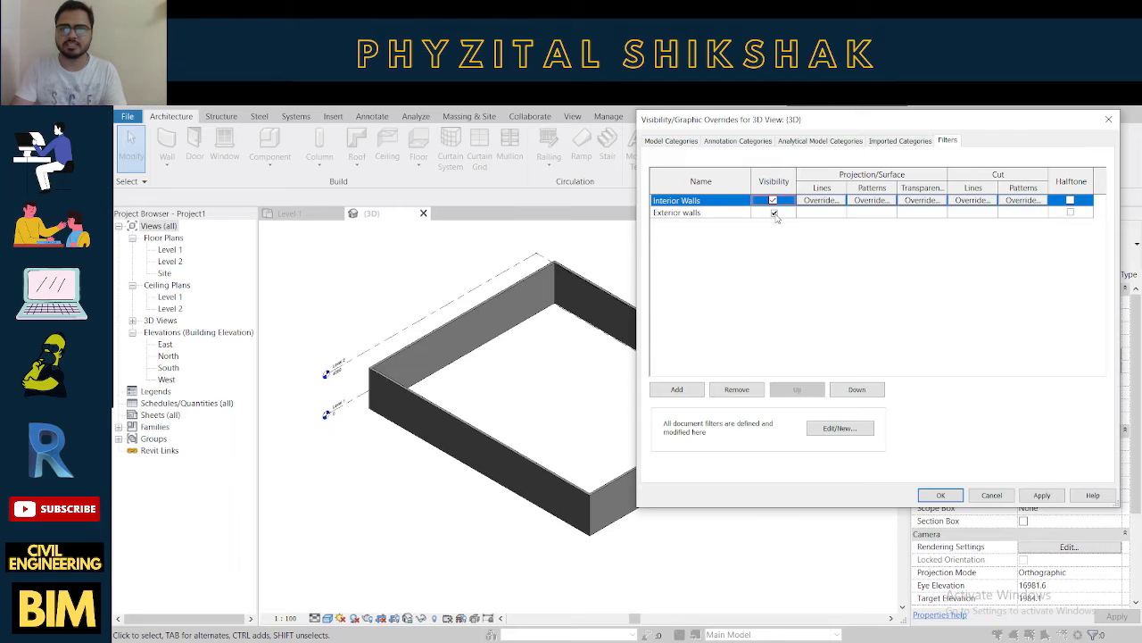
click(774, 212)
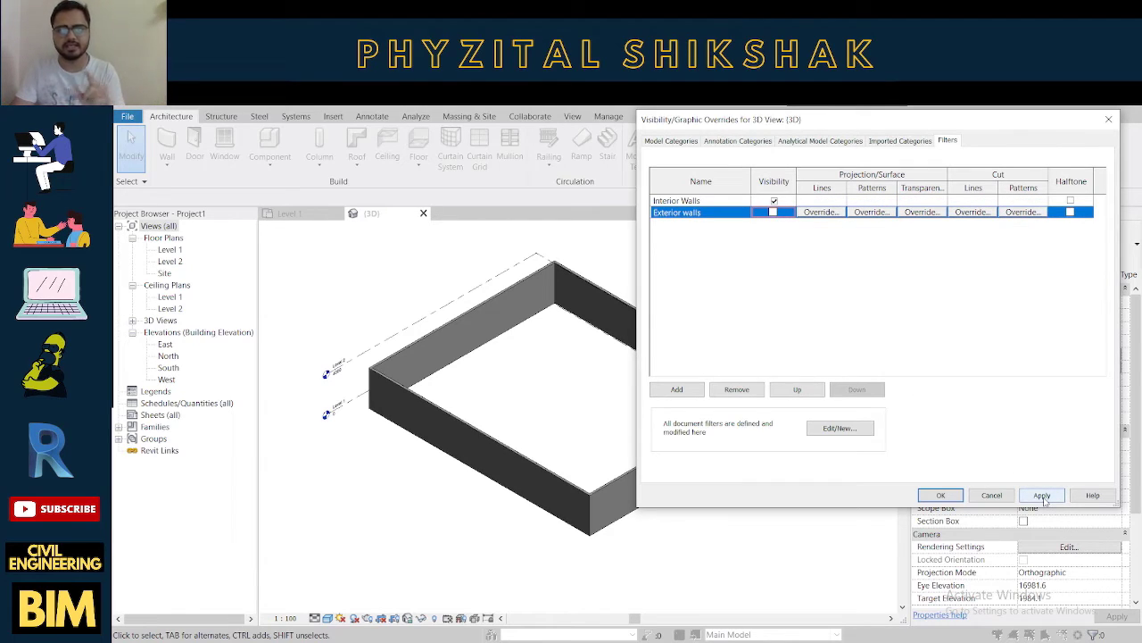
click(1042, 496)
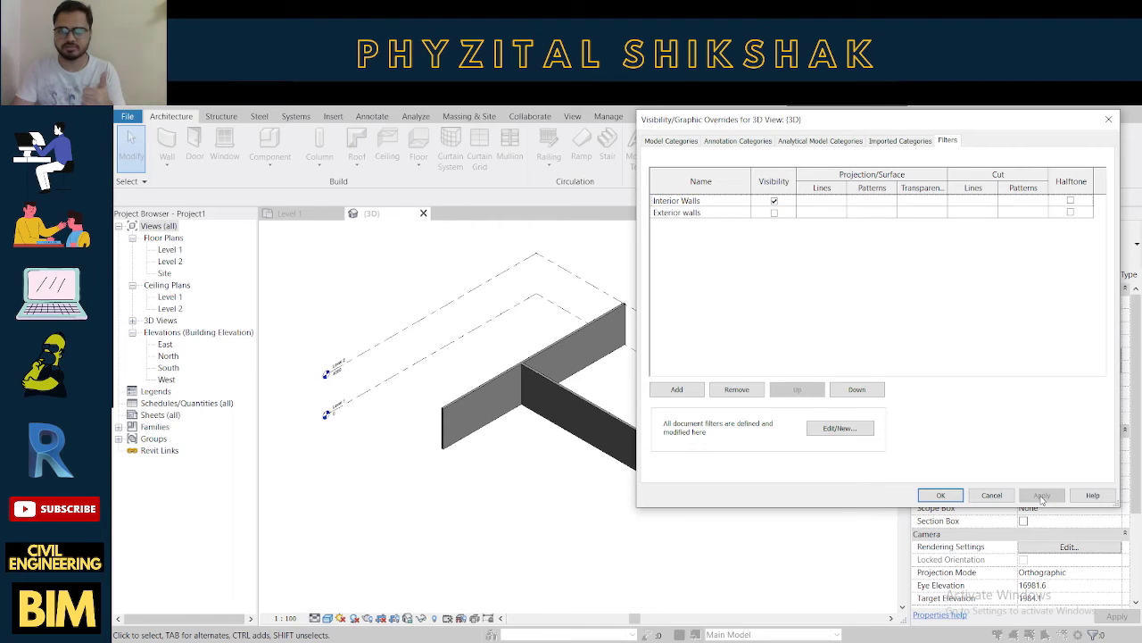
click(774, 212)
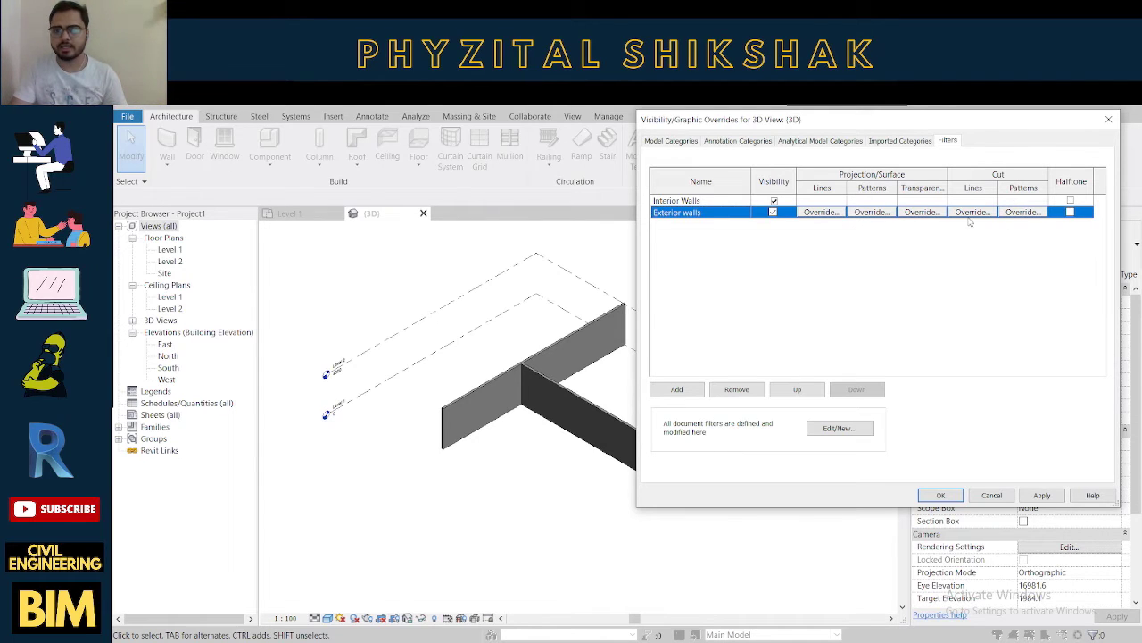
Give Exterior walls a pink solid-fill cut pattern.
click(1024, 212)
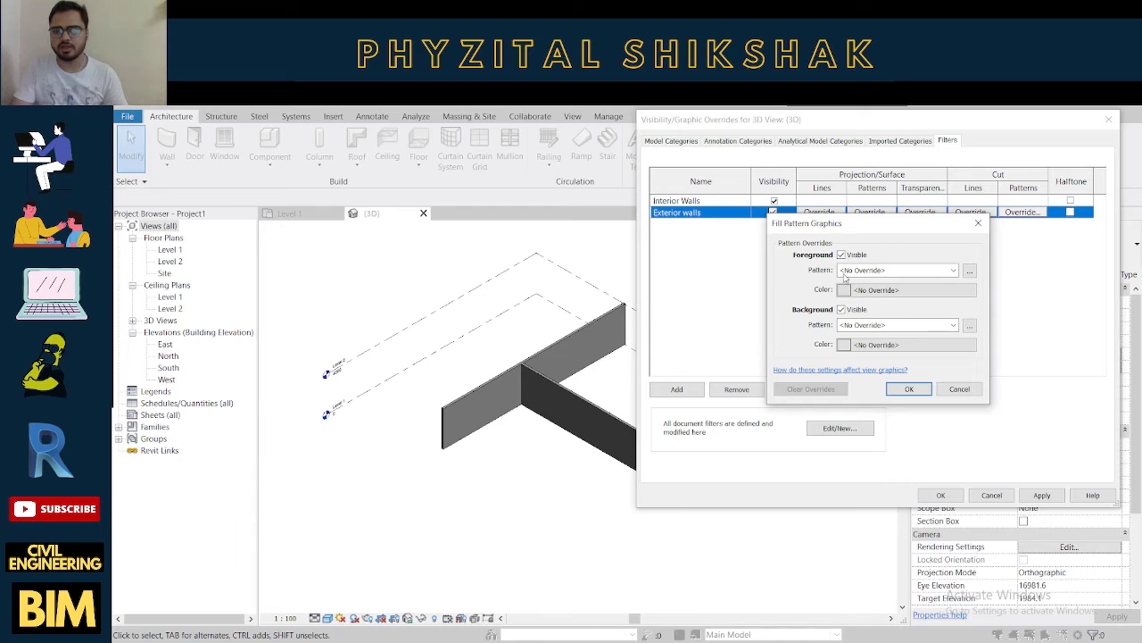
click(893, 270)
click(879, 284)
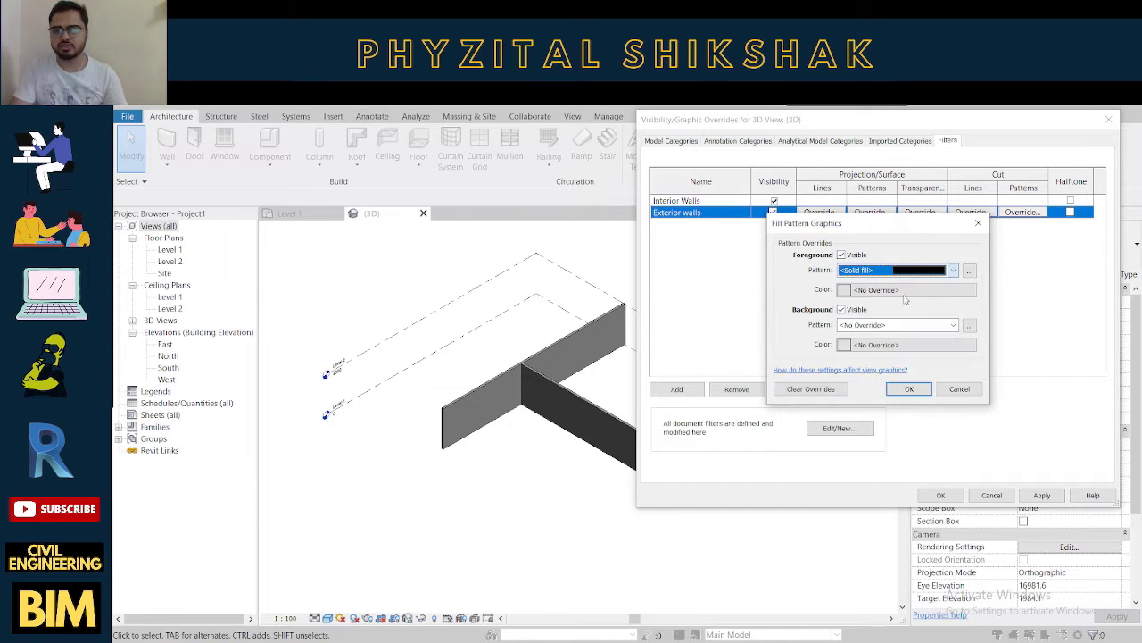
click(868, 291)
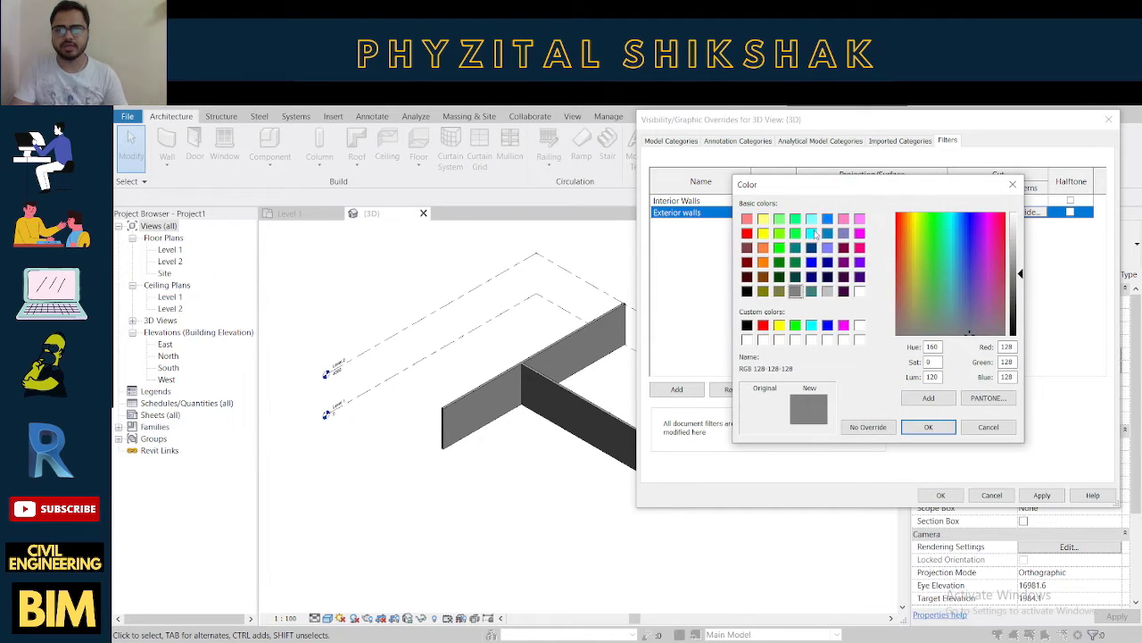
click(747, 219)
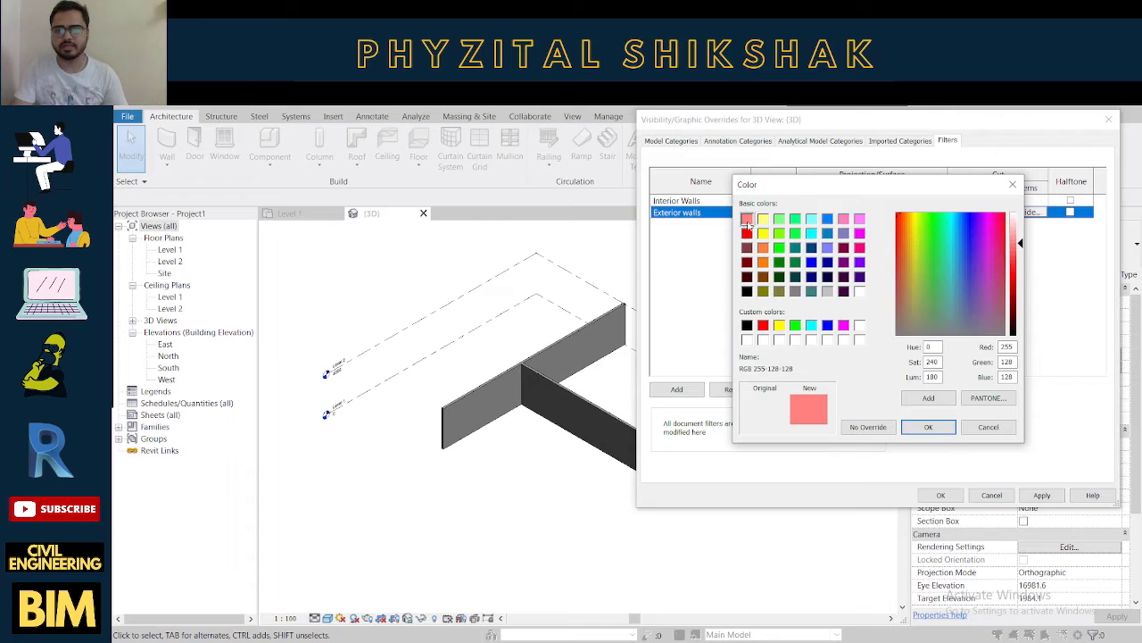
click(926, 426)
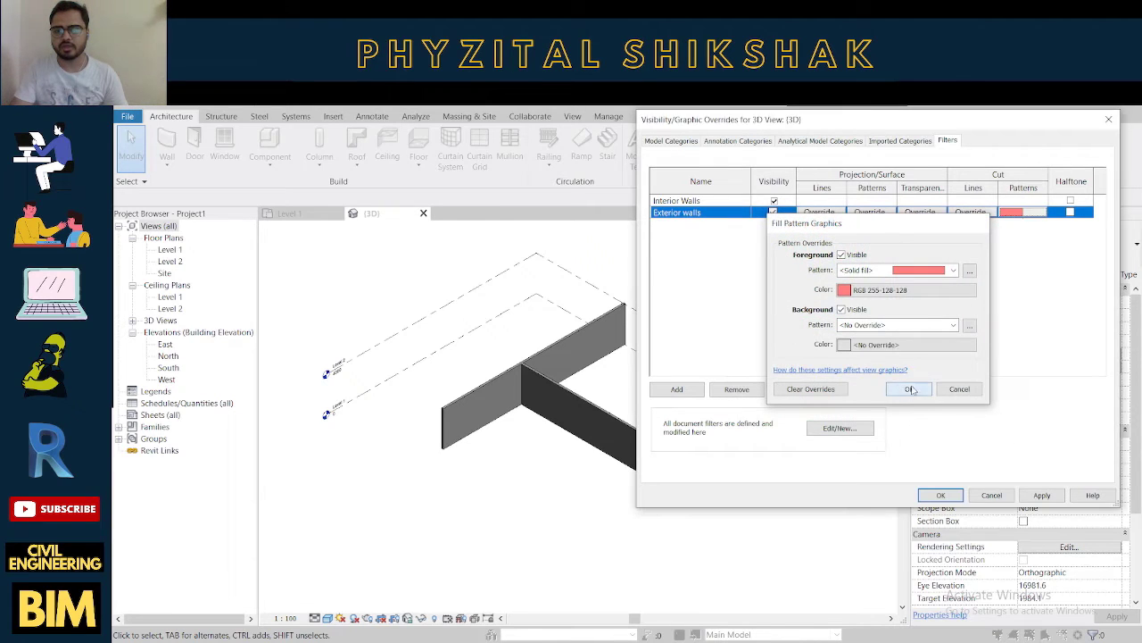
click(909, 388)
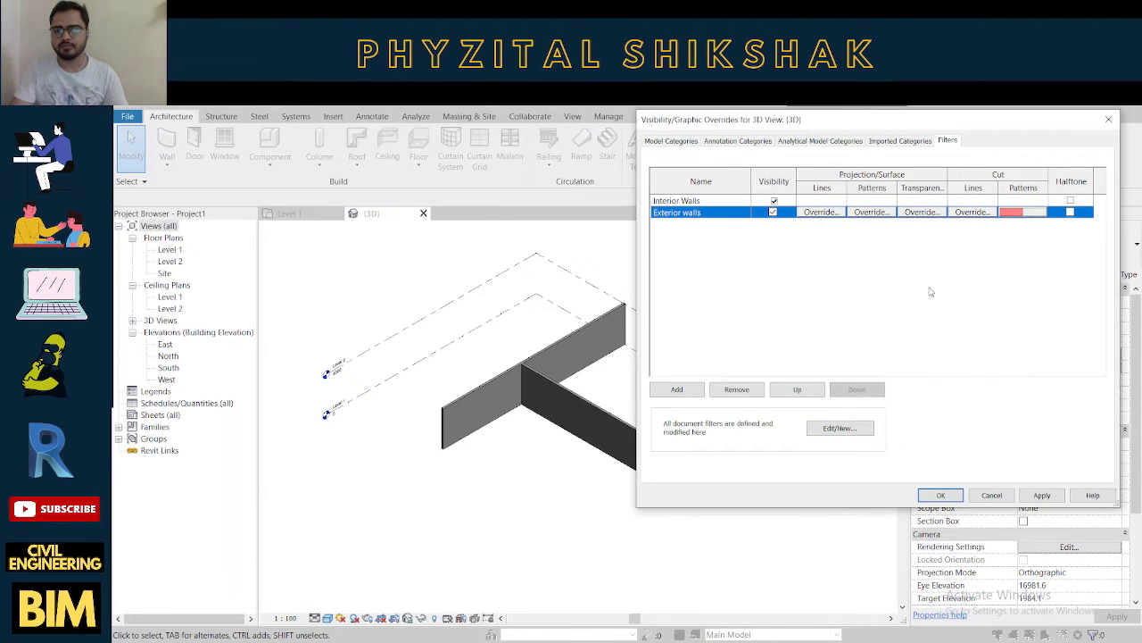
Give Interior Walls a lavender solid-fill cut pattern.
click(1022, 200)
click(1023, 200)
click(870, 269)
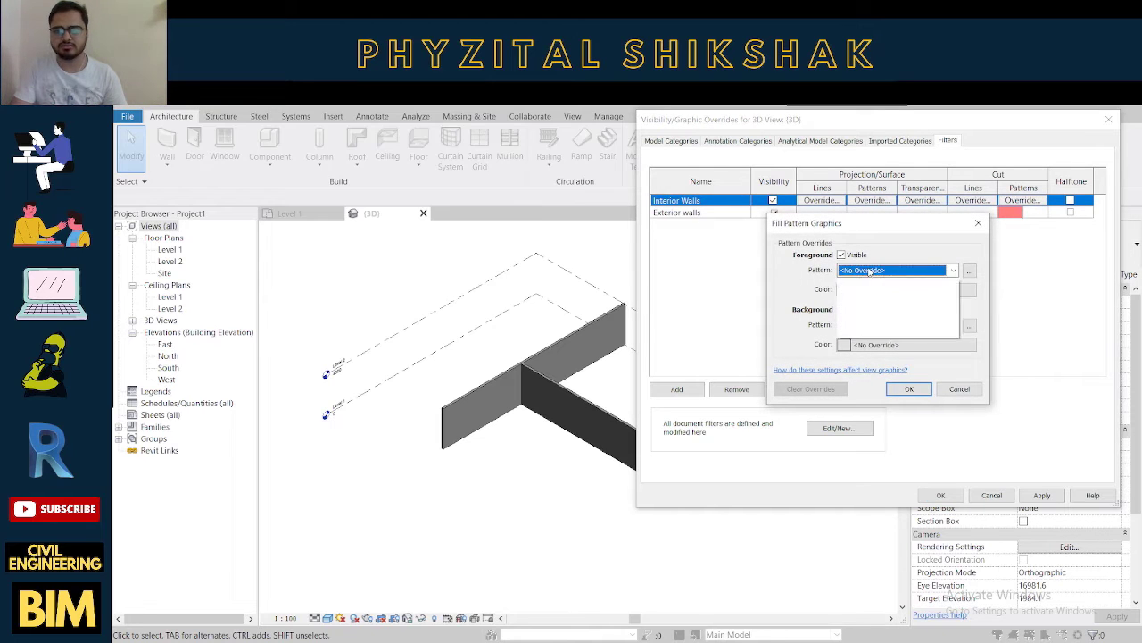
click(884, 294)
click(870, 290)
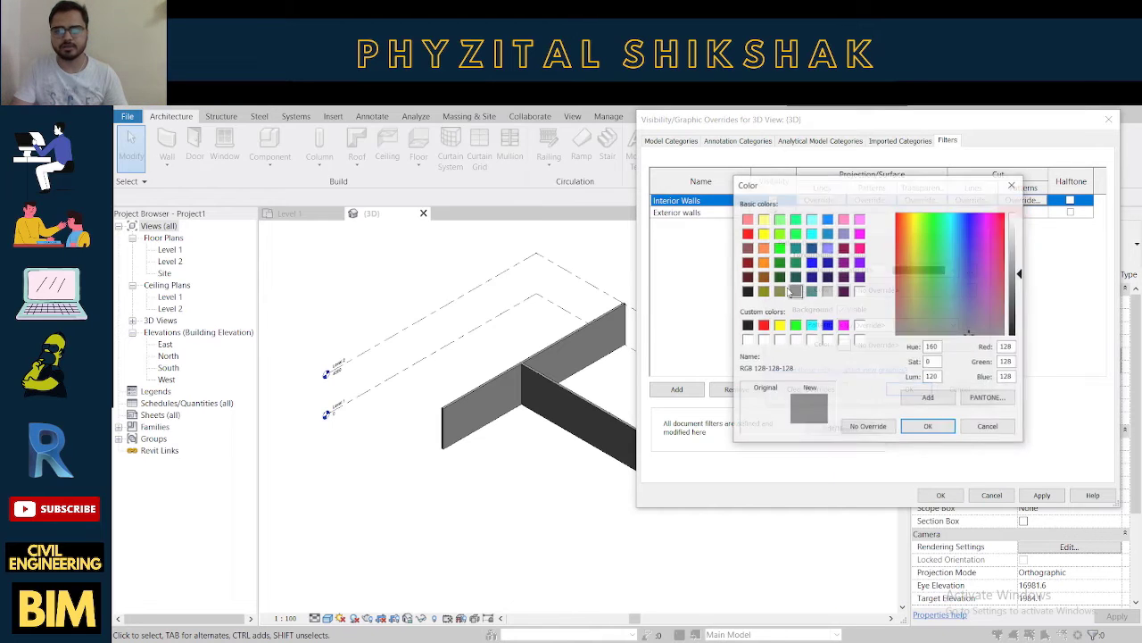
click(844, 235)
click(929, 427)
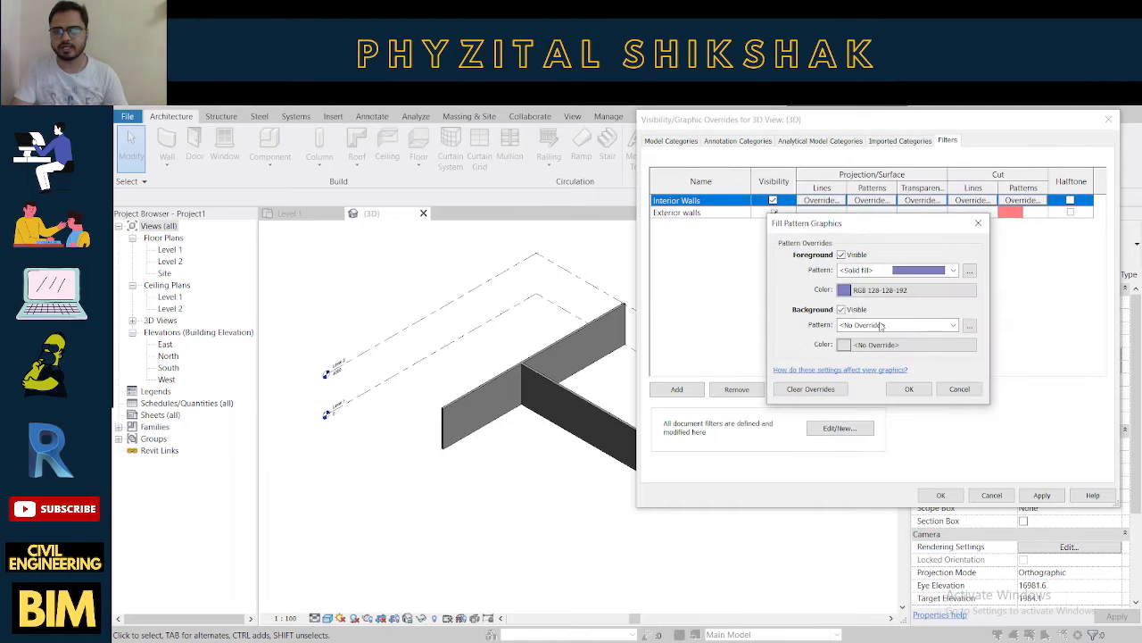
click(909, 389)
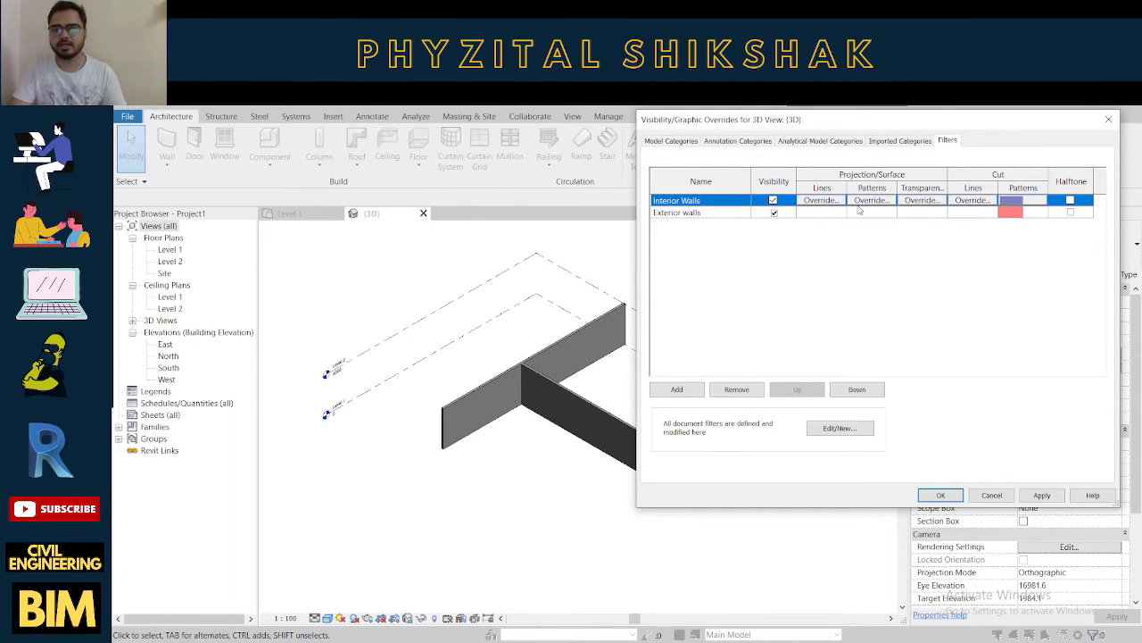
Set the Interior Walls projection pattern to solid fill in lavender RGB 128-128-192.
click(873, 201)
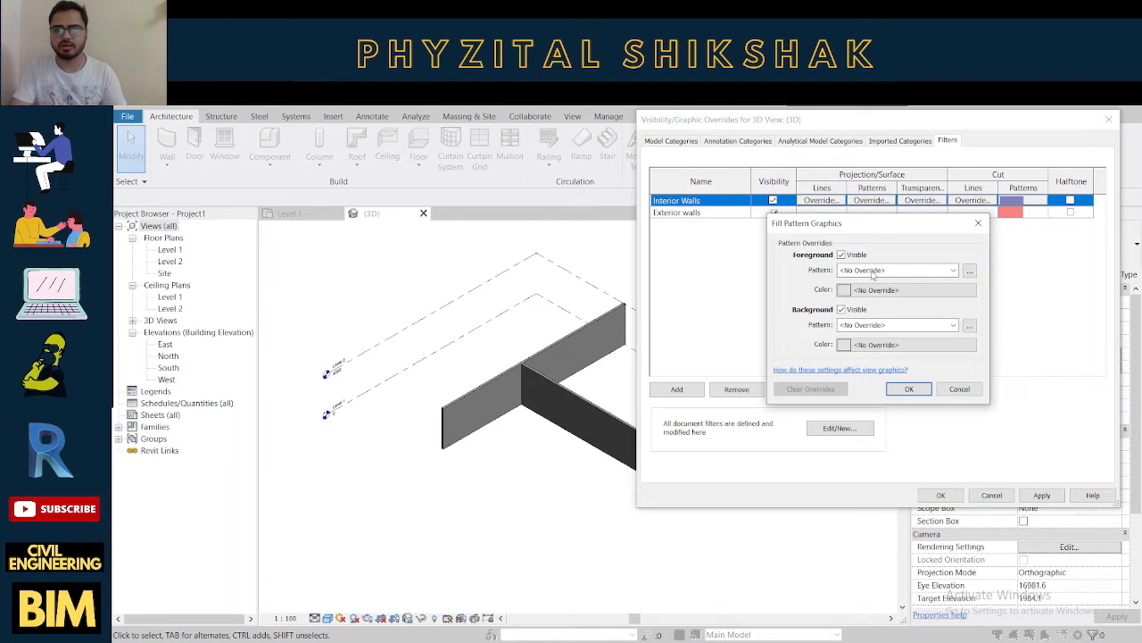
click(881, 270)
click(886, 291)
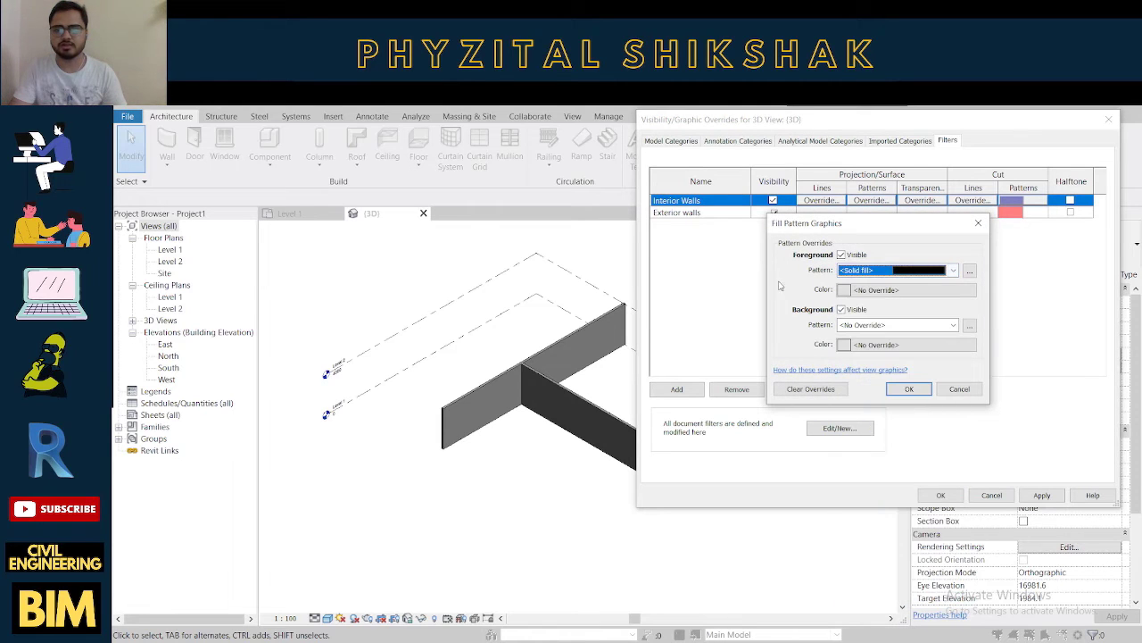
click(875, 291)
click(829, 247)
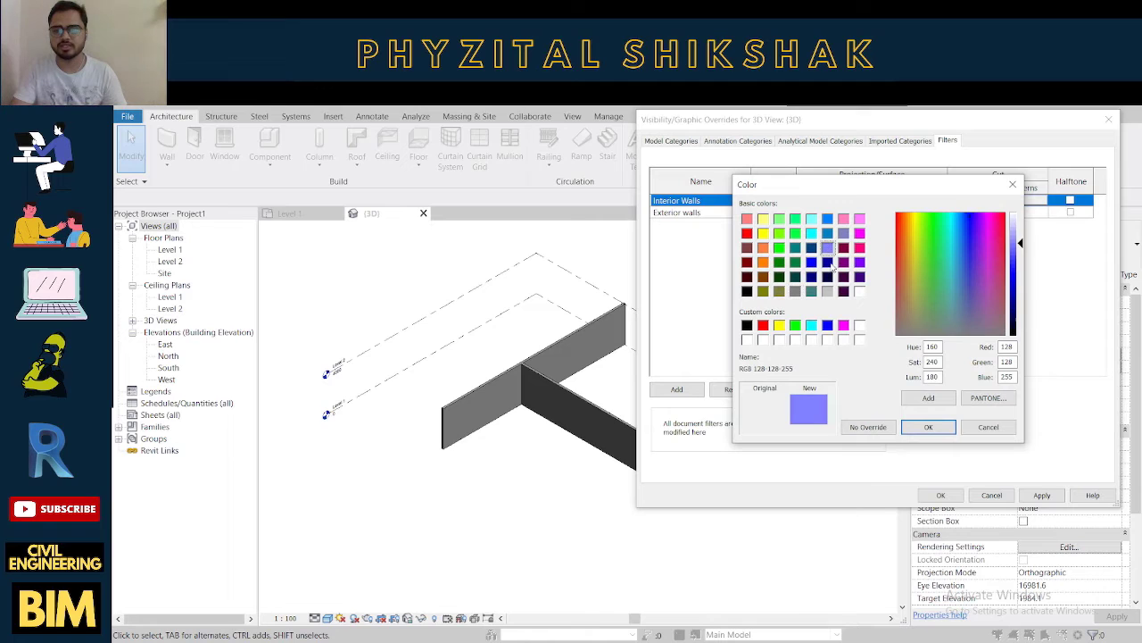
click(844, 233)
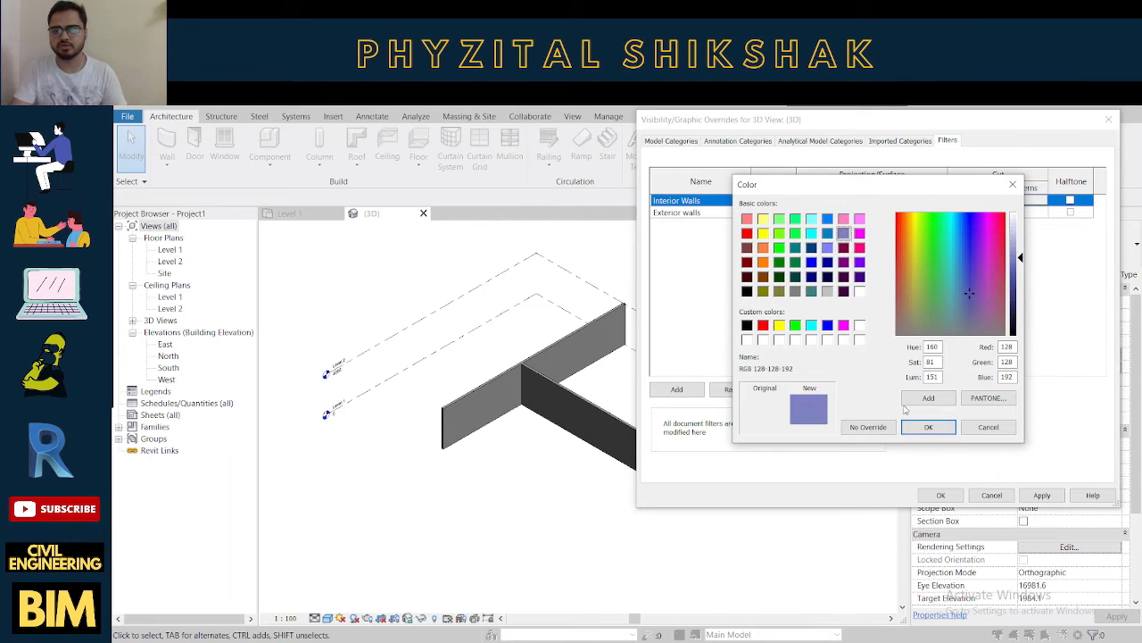
click(919, 426)
click(910, 390)
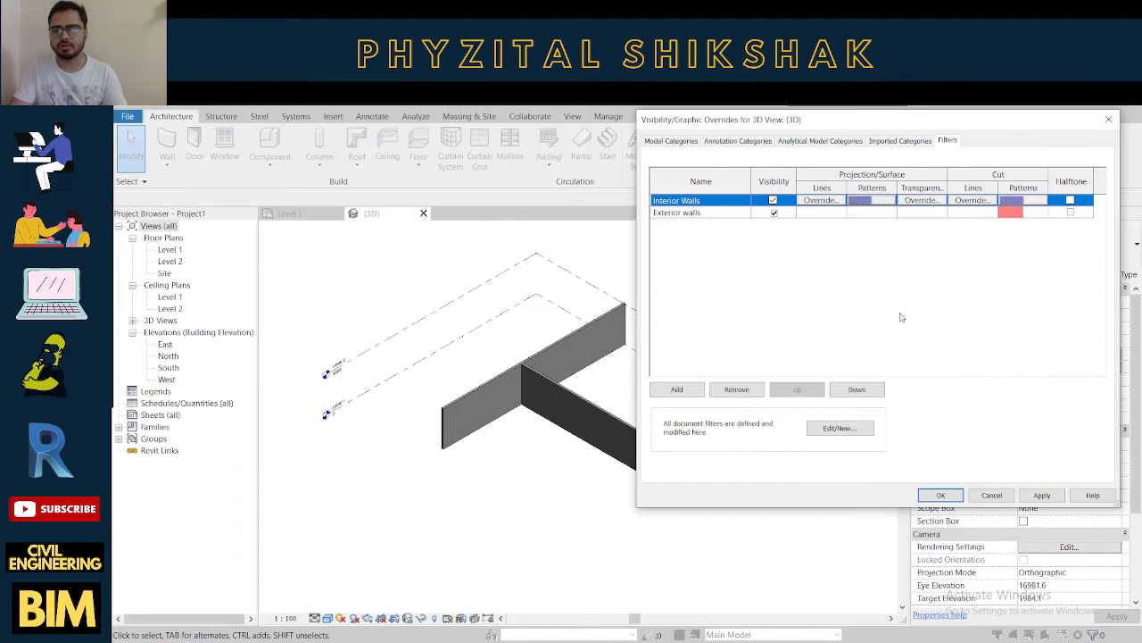
Set the Exterior walls projection pattern to pink solid fill and apply the colours.
click(864, 213)
click(866, 213)
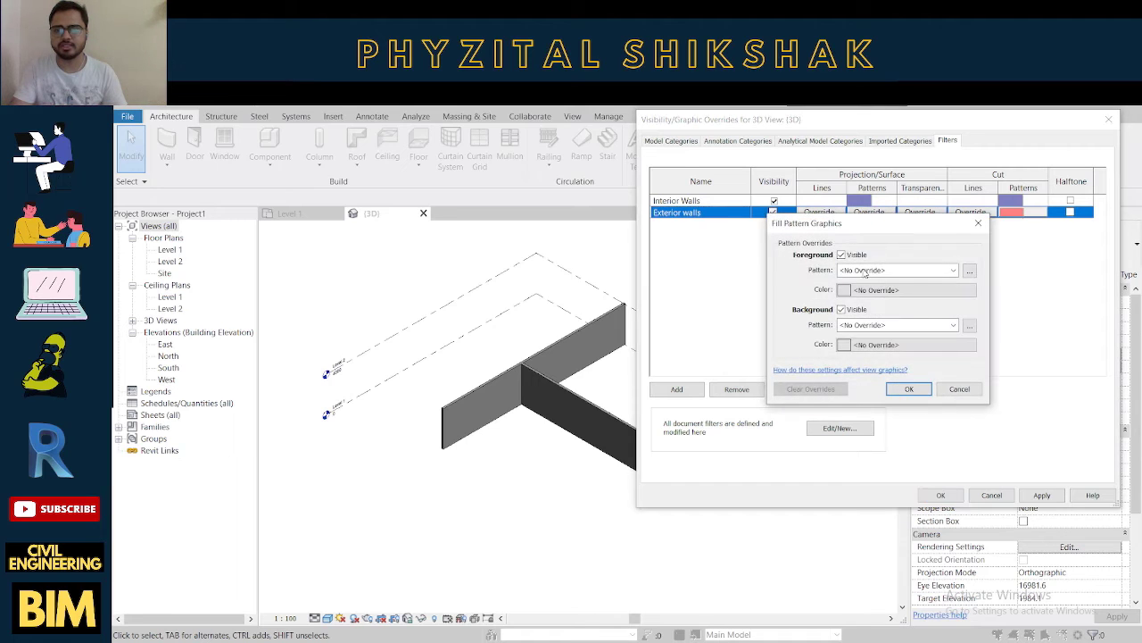
click(866, 270)
click(857, 293)
click(892, 289)
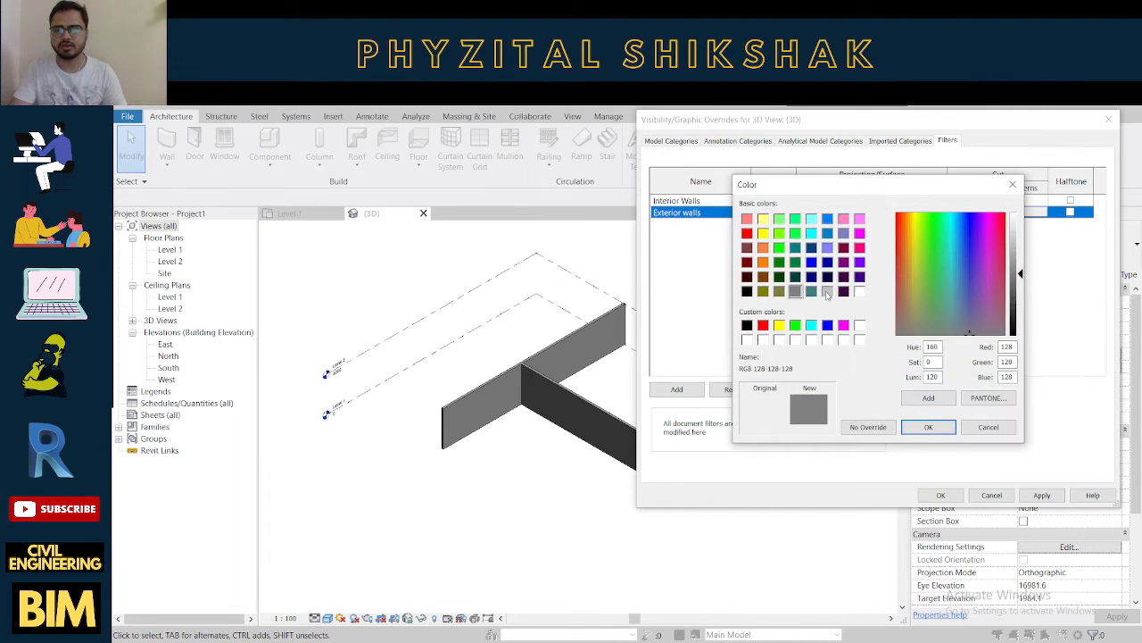
click(749, 220)
click(906, 428)
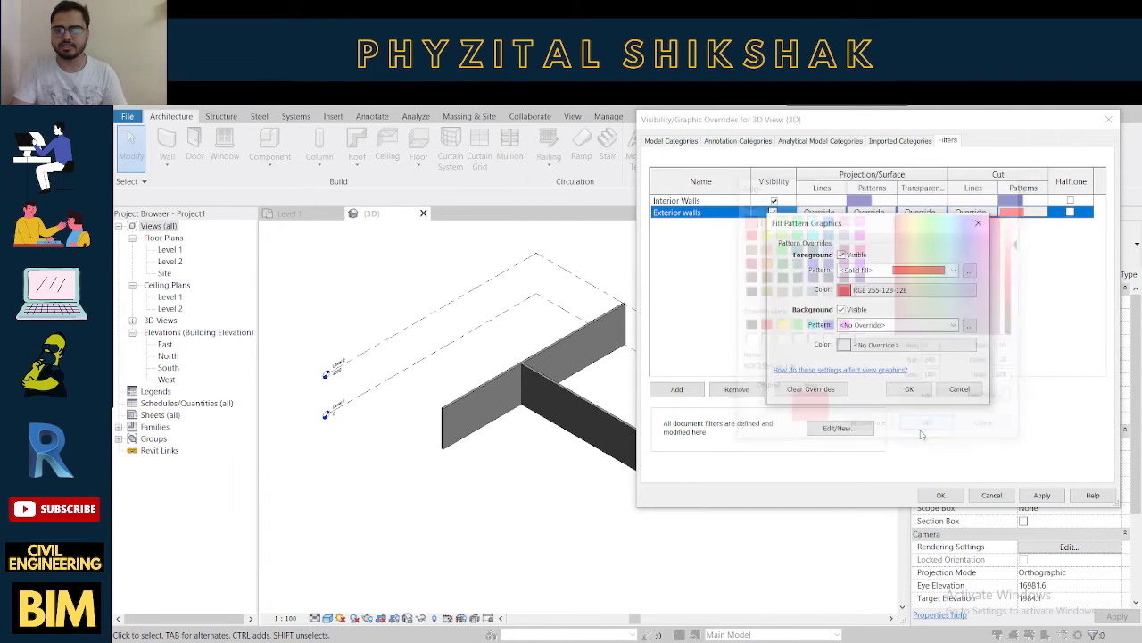
click(909, 394)
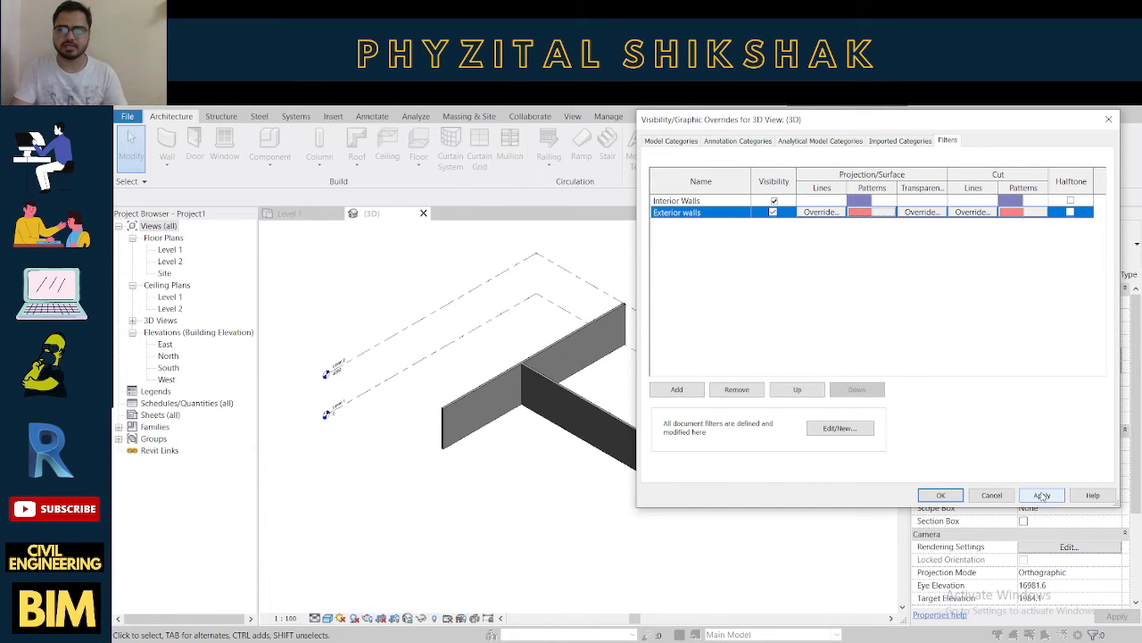
click(1042, 495)
Close the overrides with OK and orbit the 3D model to inspect the colour-coded walls.
click(991, 495)
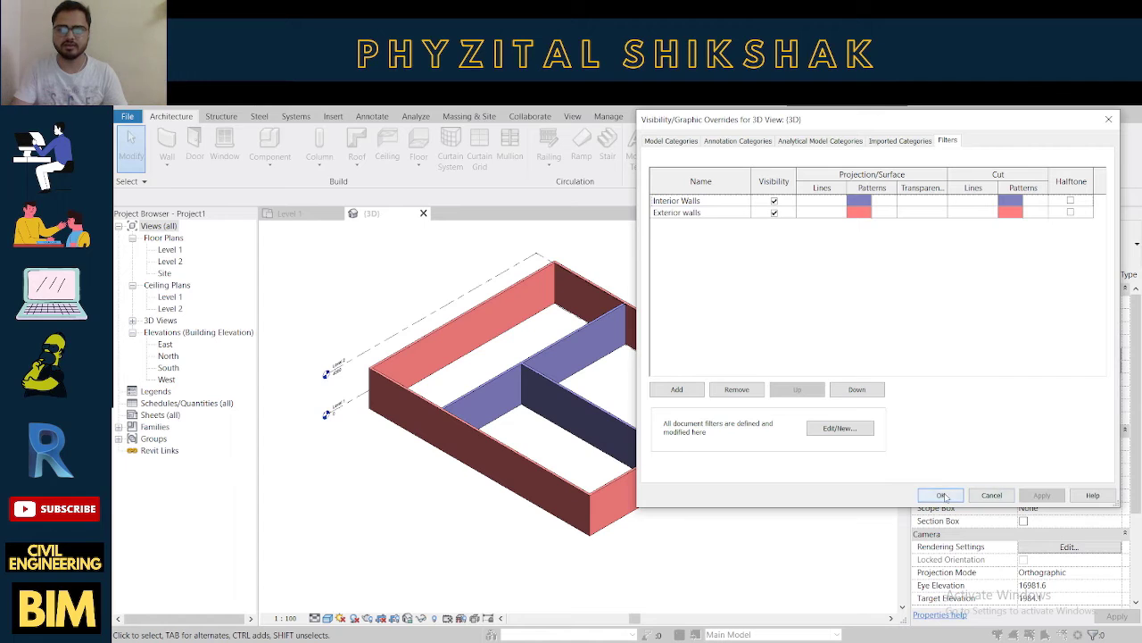
scroll(490, 399, down, 2)
shift+middle_drag(490, 398, 684, 431)
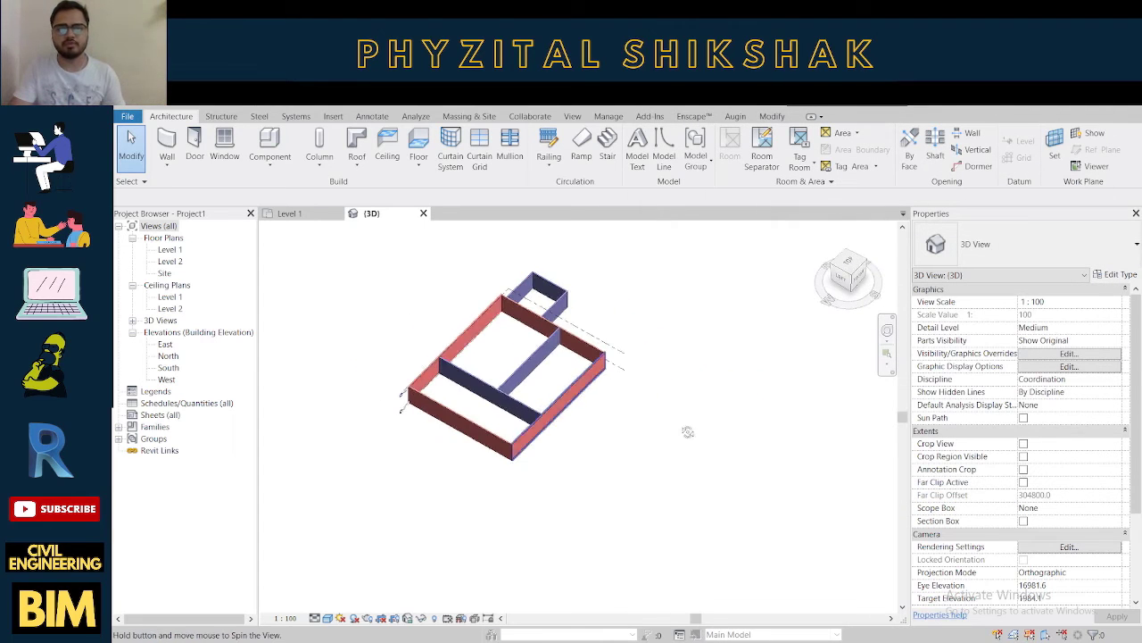
scroll(473, 402, up, 3)
mouse_move(472, 403)
shift+middle_down()
mouse_move(464, 353)
mouse_move(450, 360)
mouse_move(455, 375)
shift+middle_up()
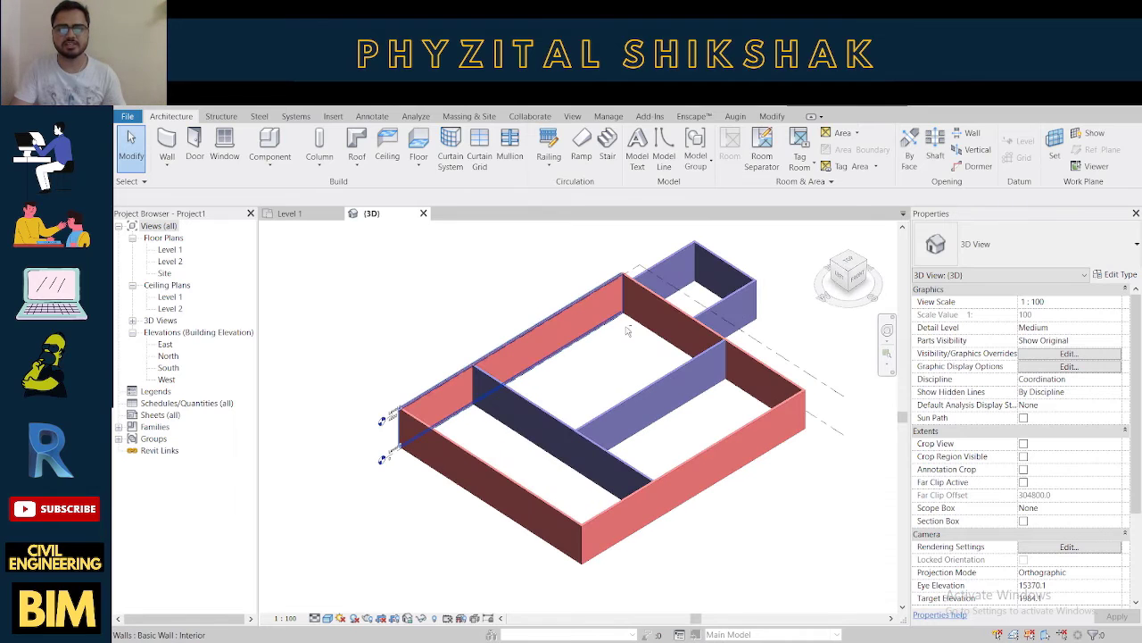
scroll(306, 361, down, 2)
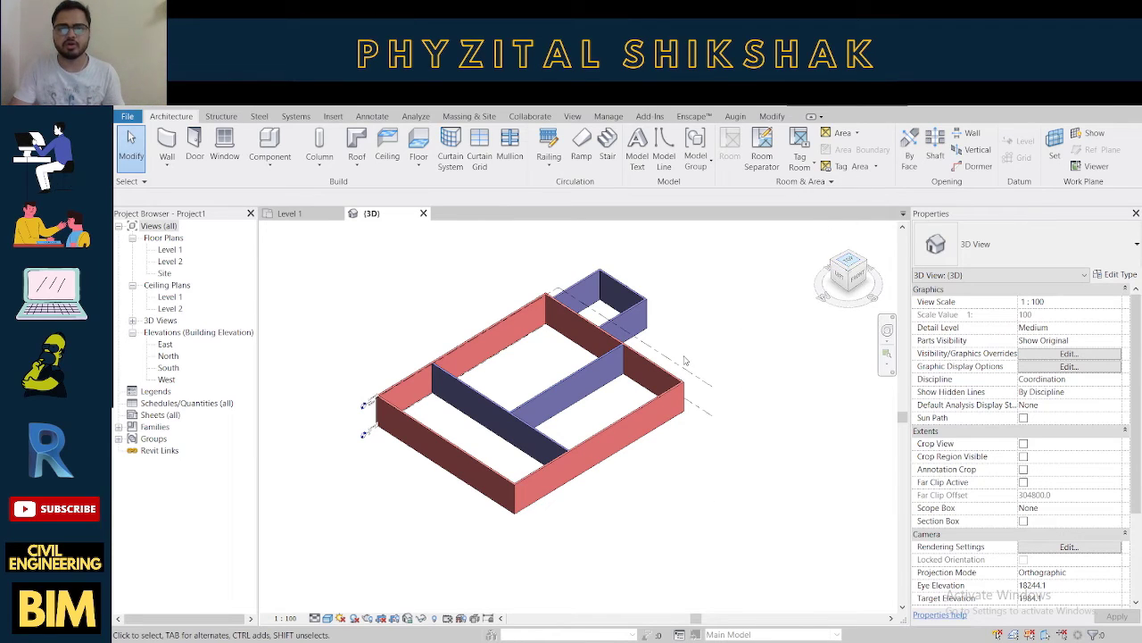
shift+middle_drag(700, 357, 685, 359)
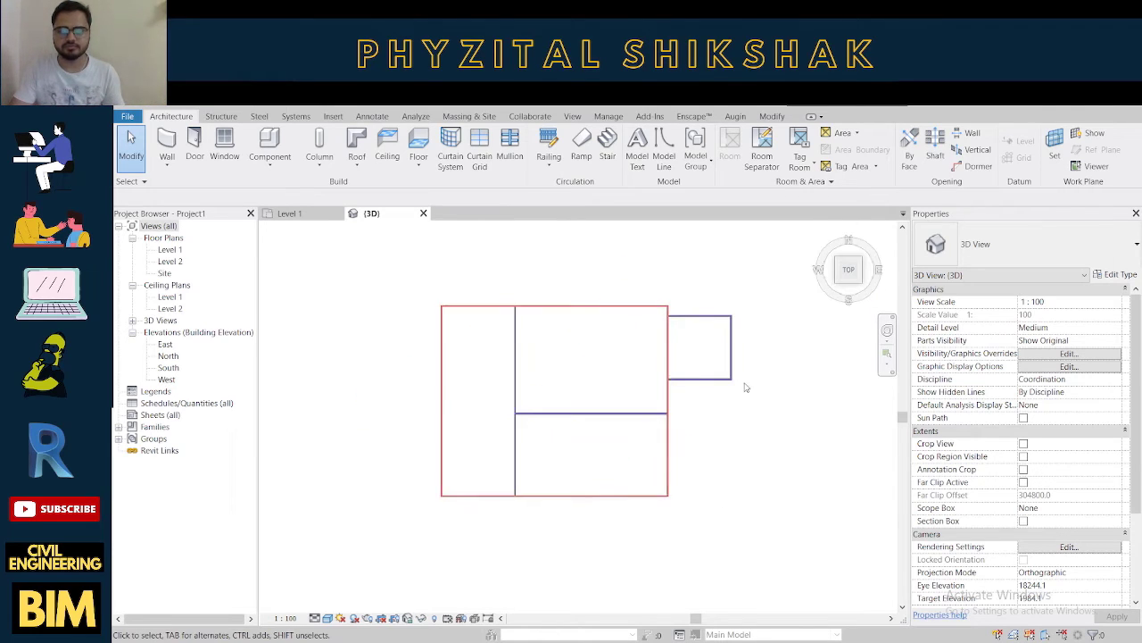
Draw a small walled annex off the top exterior wall using the WA wall tool.
key(w)
key(a)
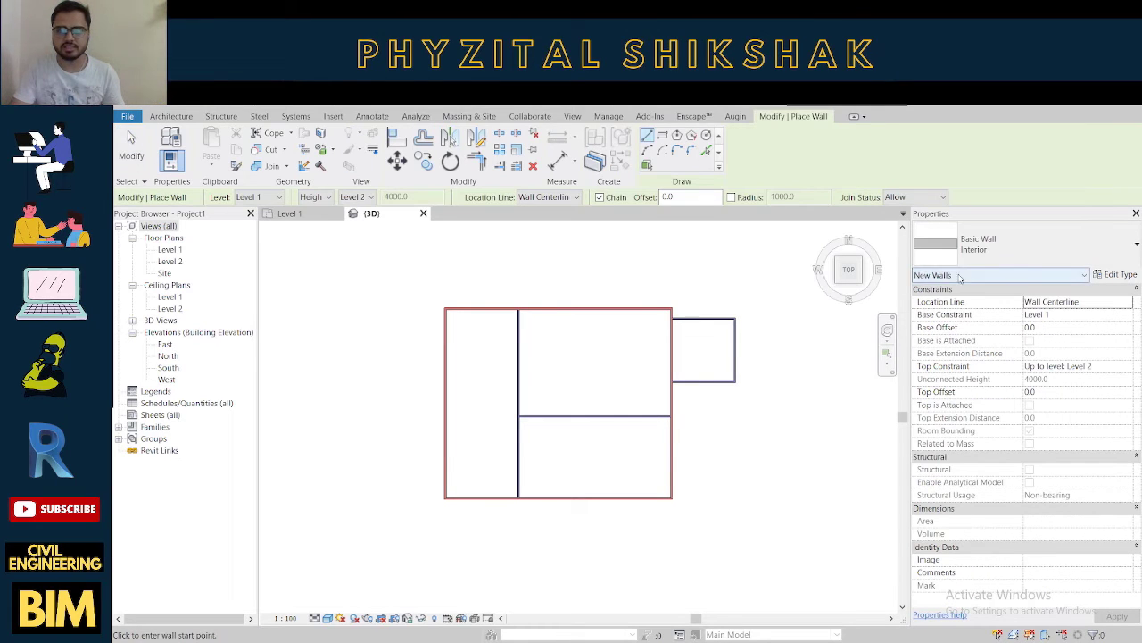
click(546, 308)
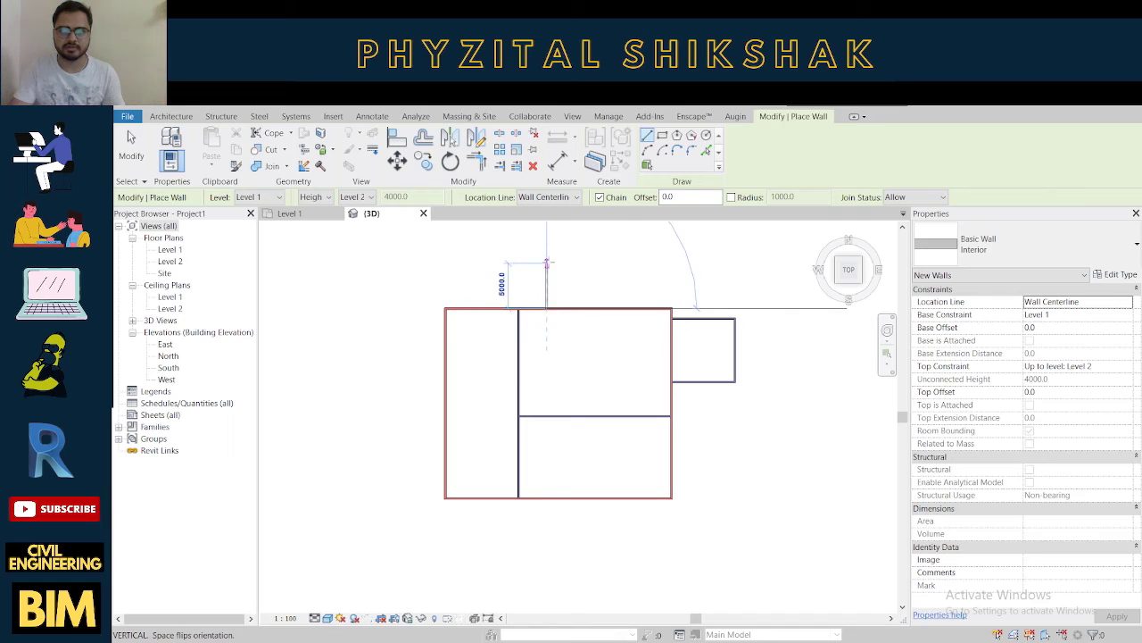
click(546, 264)
click(636, 263)
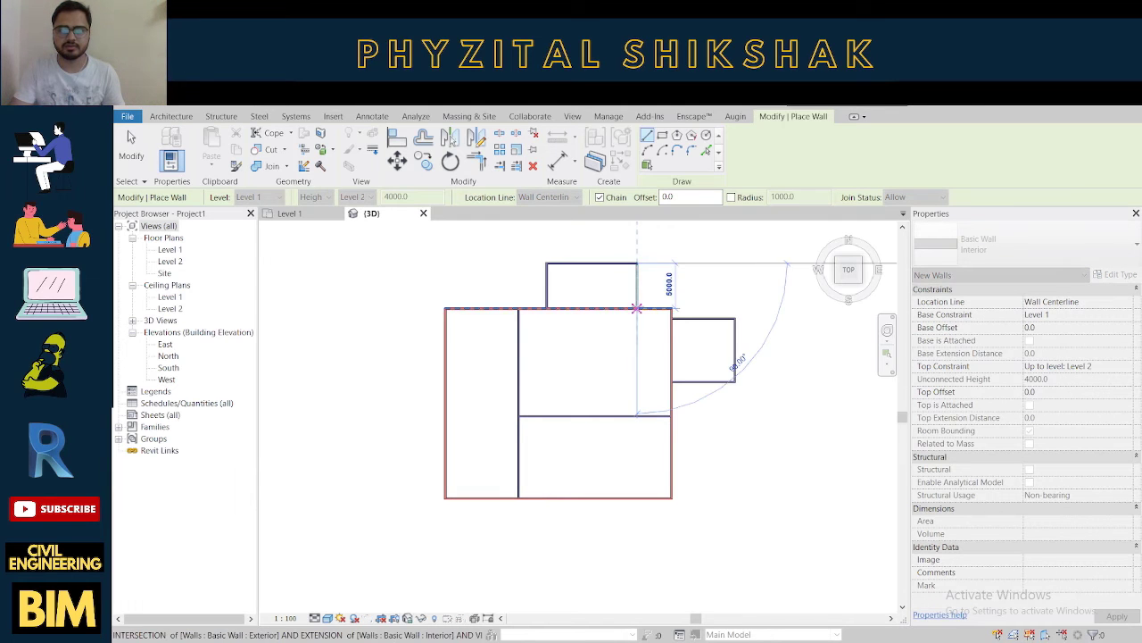
click(636, 308)
key(Escape)
key(Escape)
Change the new annex wall chain to an exterior wall type so it shows red.
scroll(630, 368, down, 3)
shift+middle_drag(558, 453, 524, 539)
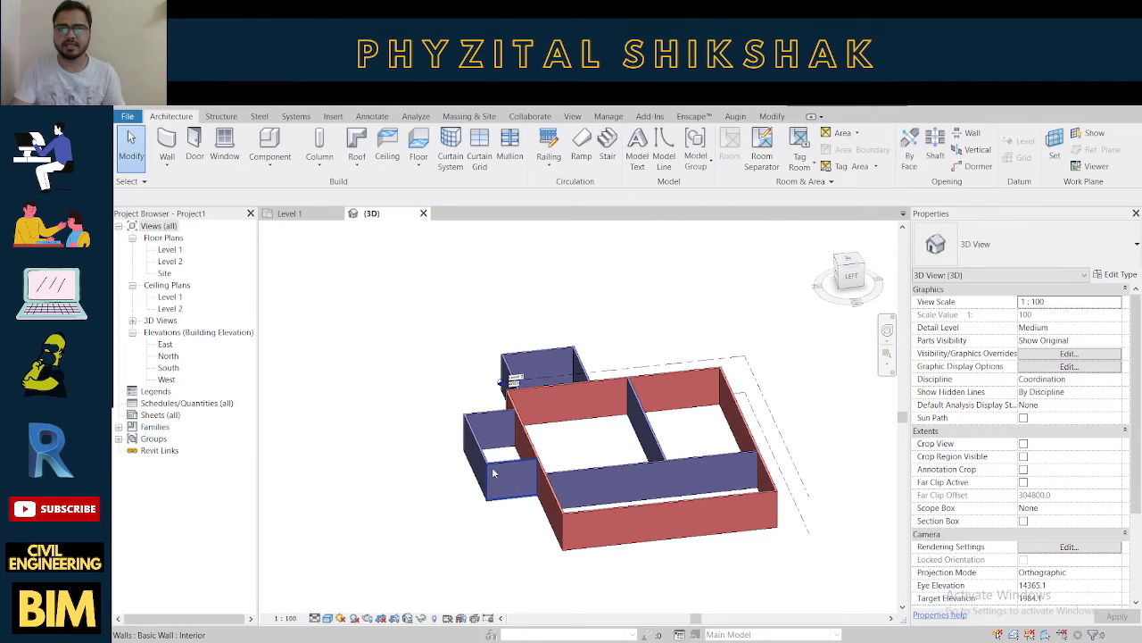
scroll(495, 477, up, 2)
scroll(506, 485, up, 1)
scroll(513, 490, up, 1)
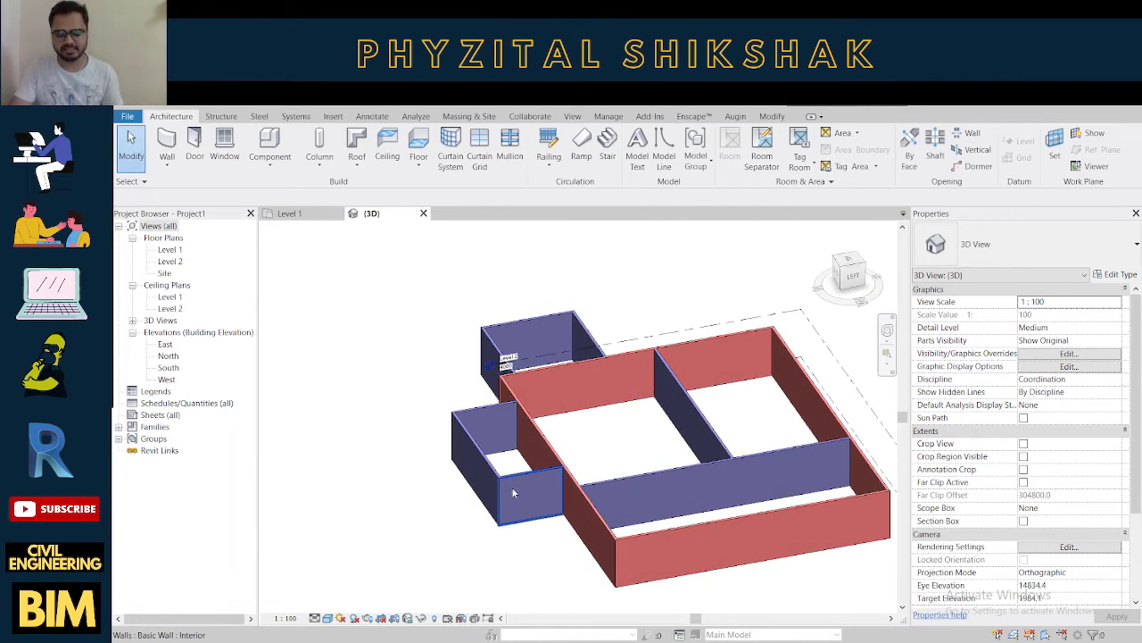
key(Tab)
click(513, 492)
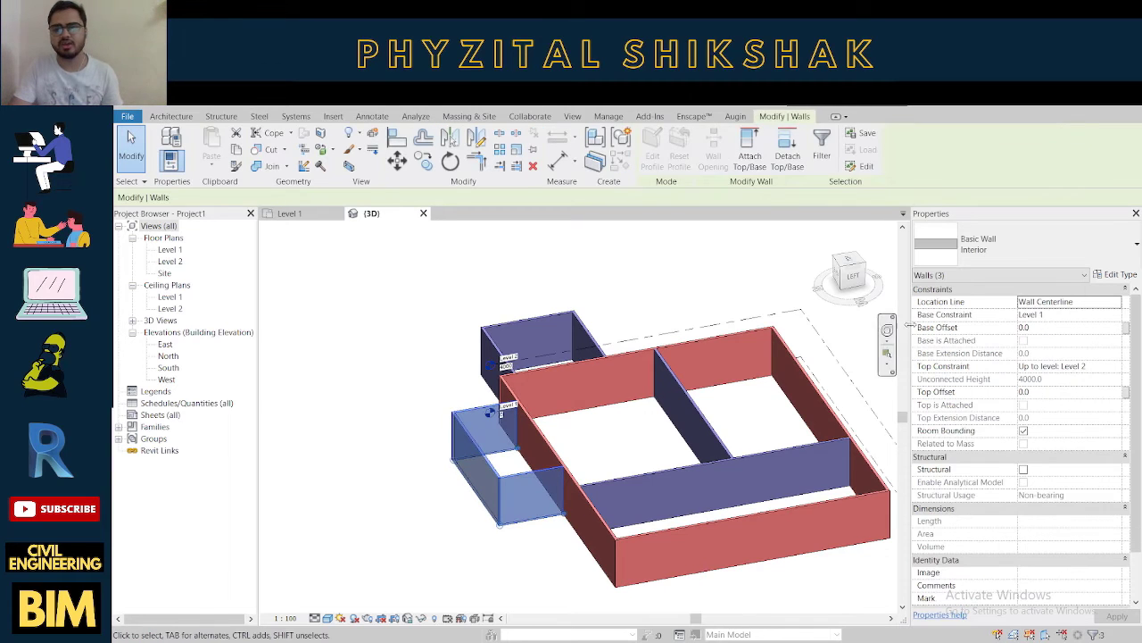
click(1018, 246)
scroll(1005, 340, up, 2)
scroll(1005, 340, up, 2)
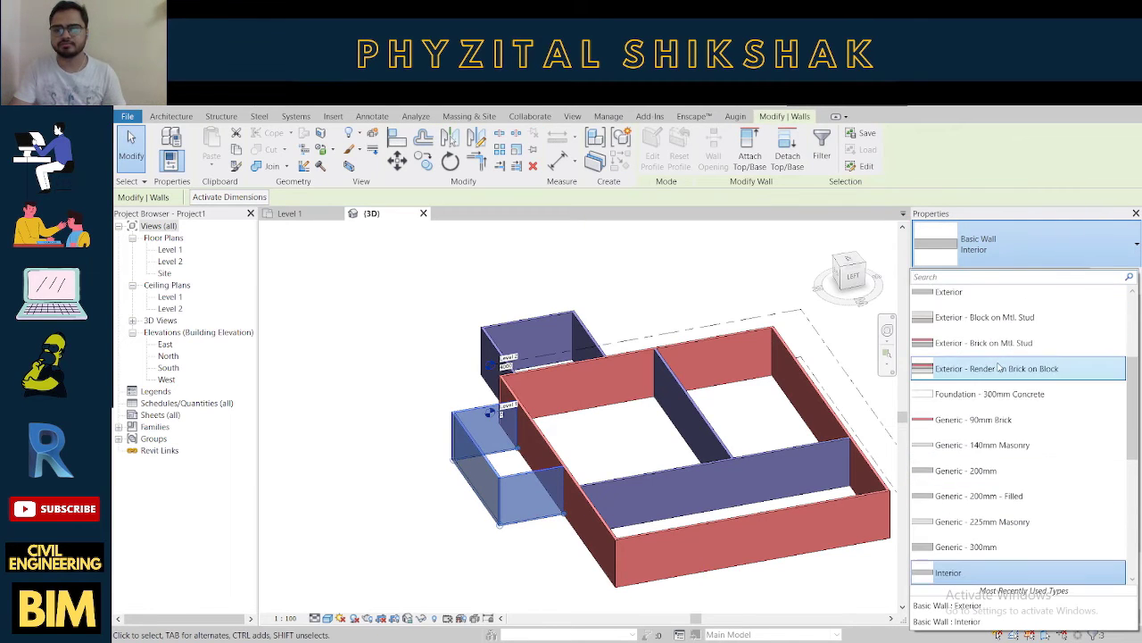
click(629, 460)
click(419, 485)
From the back view, select the side box's three connected walls and browse the wall types.
shift+middle_drag(418, 486, 415, 479)
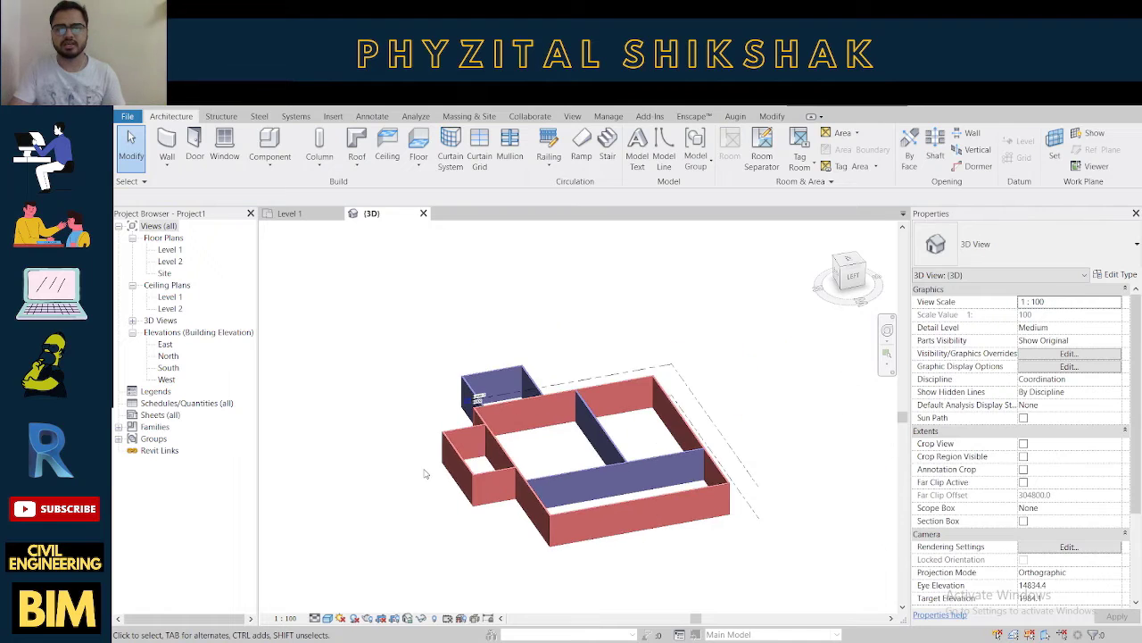
scroll(415, 479, up, 2)
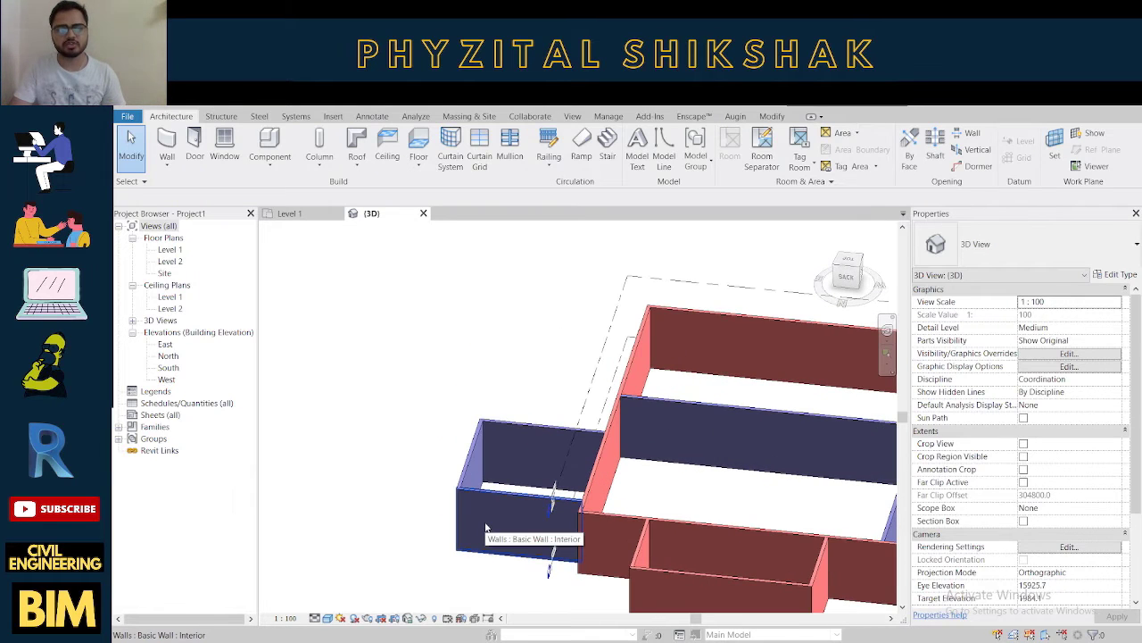
key(Tab)
click(485, 521)
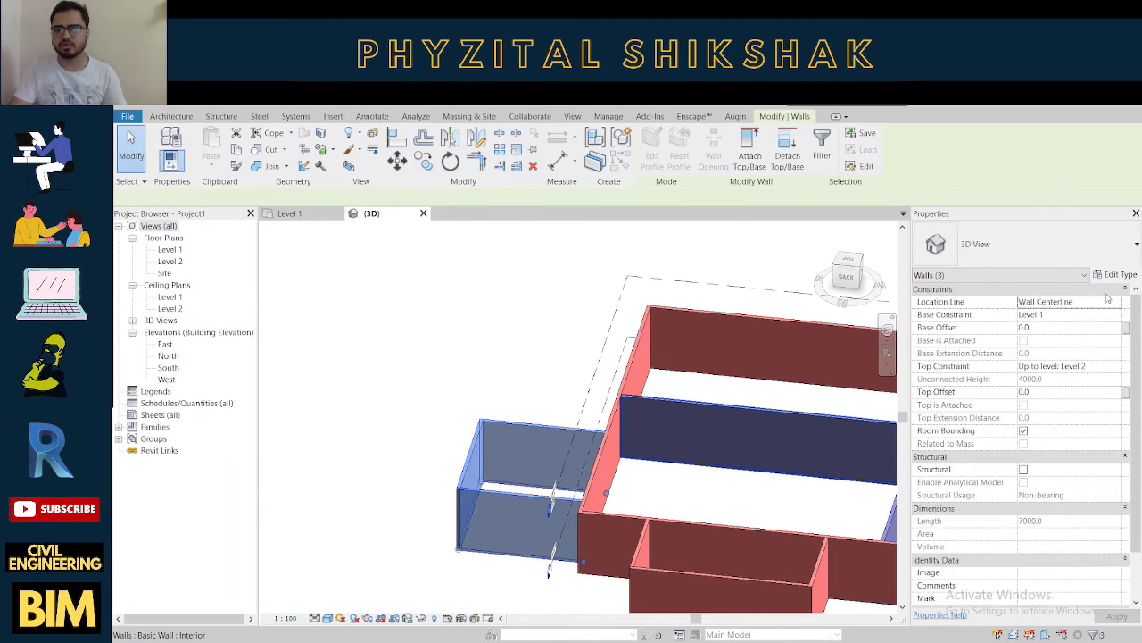
click(1077, 259)
scroll(999, 348, up, 2)
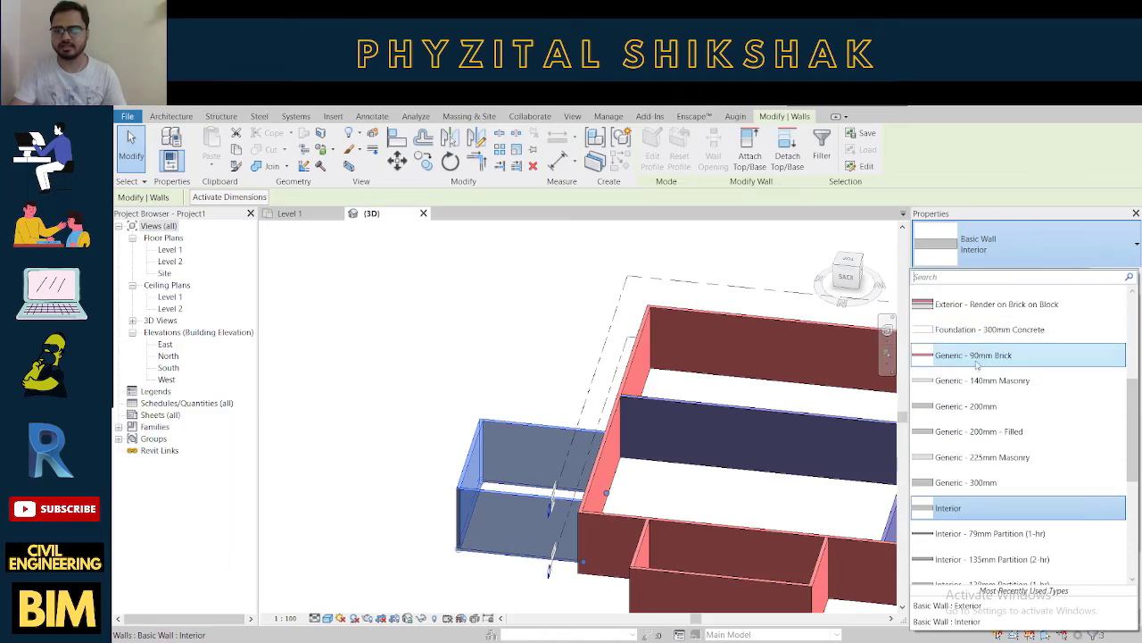
scroll(977, 343, up, 1)
scroll(968, 332, up, 1)
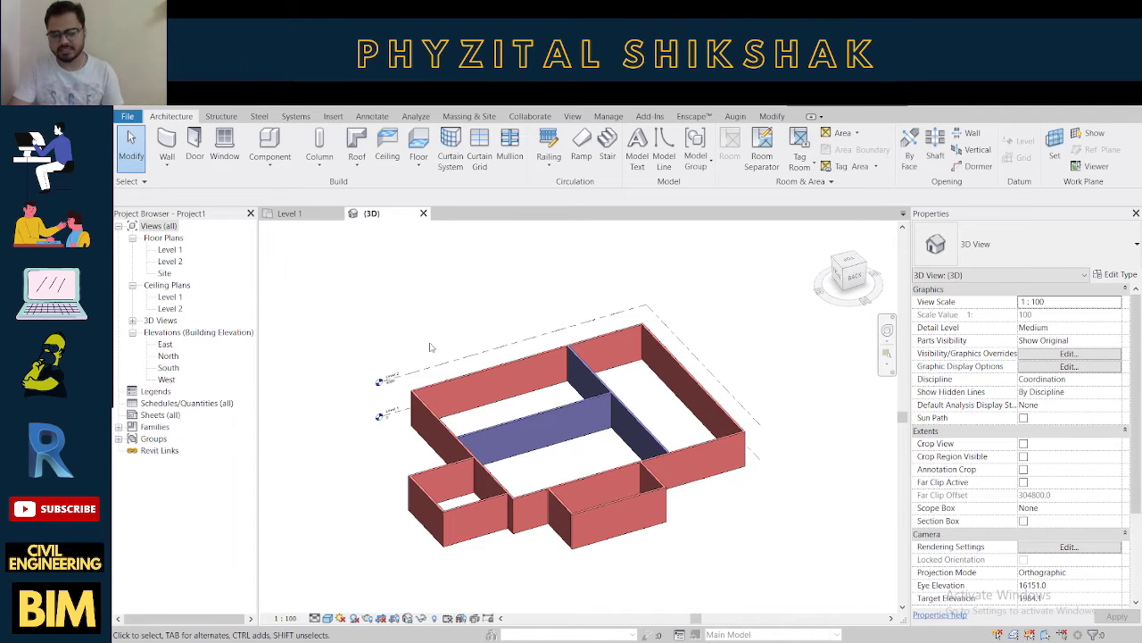
Review the filters applied to the 3D view in Visibility/Graphics (VG).
key(v)
key(g)
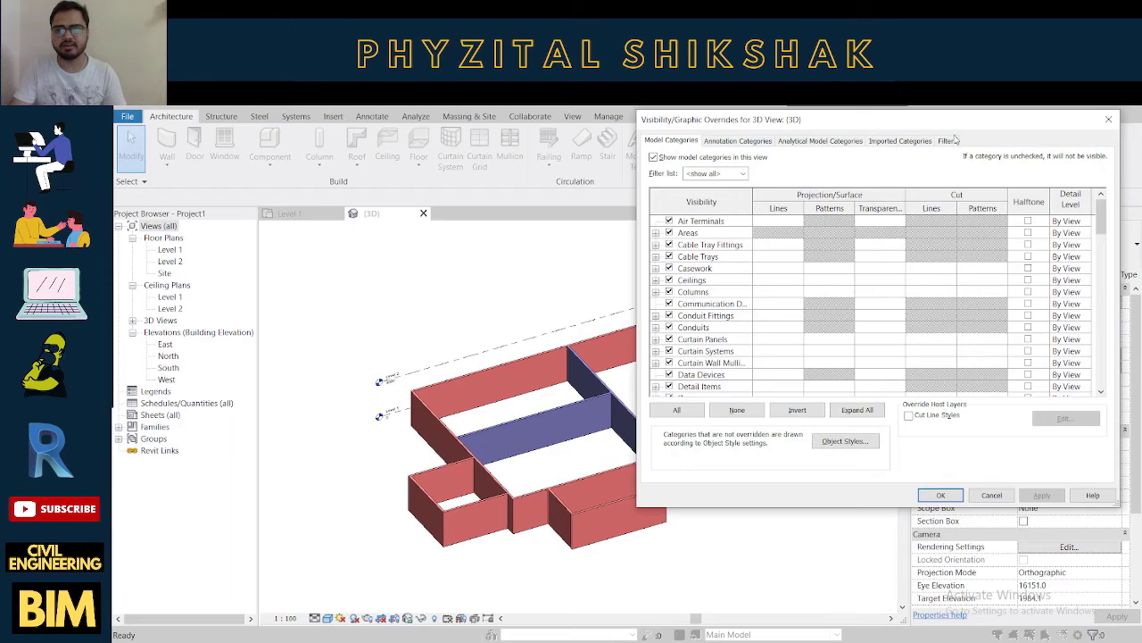
click(948, 141)
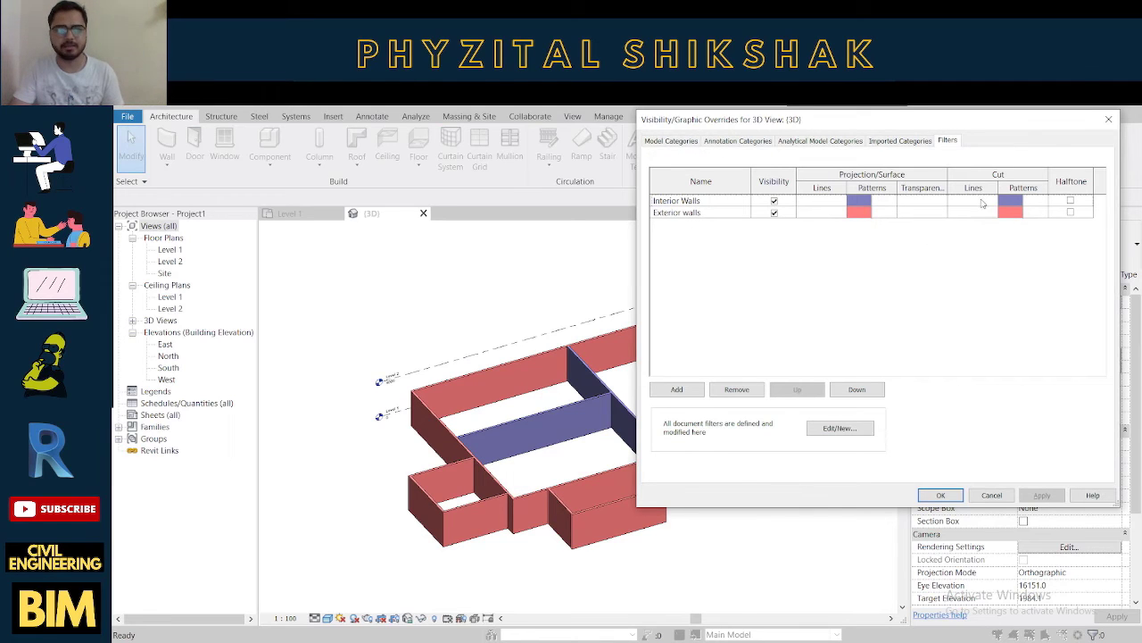
key(Return)
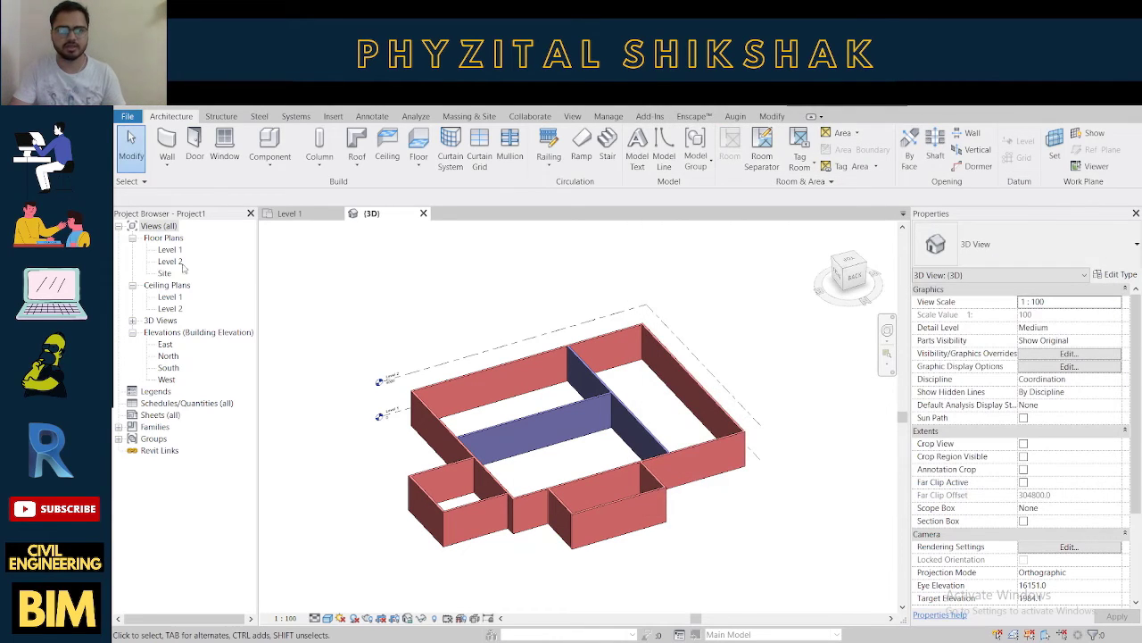
Open the Level 2 and Level 1 plans, check Level 1's filters, then return to {3D}.
double_click(169, 261)
double_click(169, 249)
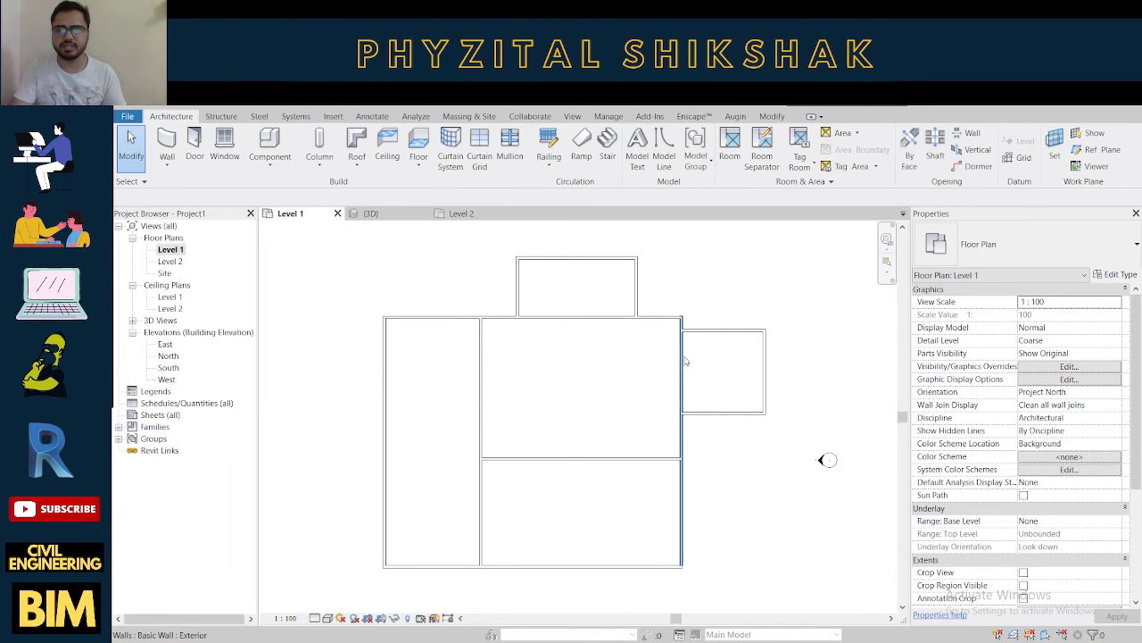
key(v)
key(v)
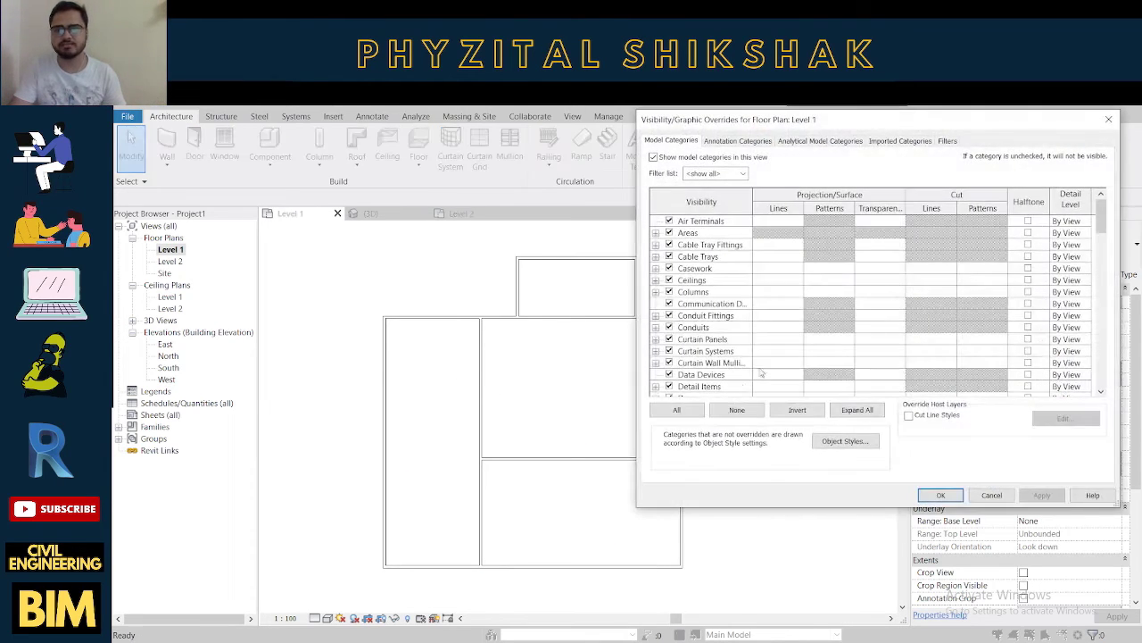
click(947, 141)
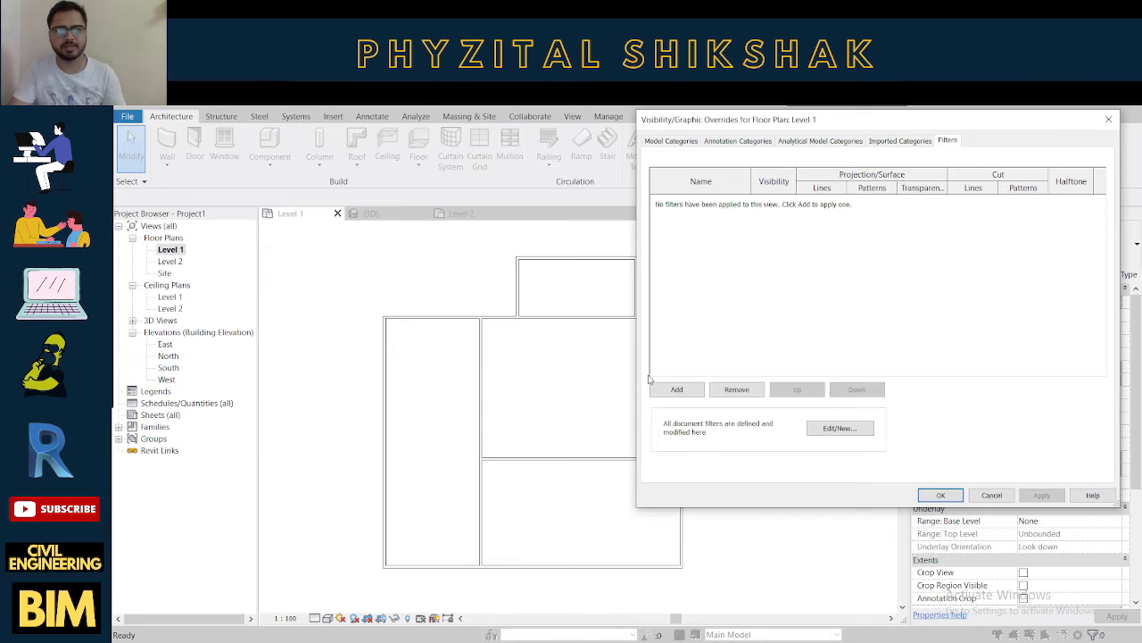
key(Escape)
click(380, 221)
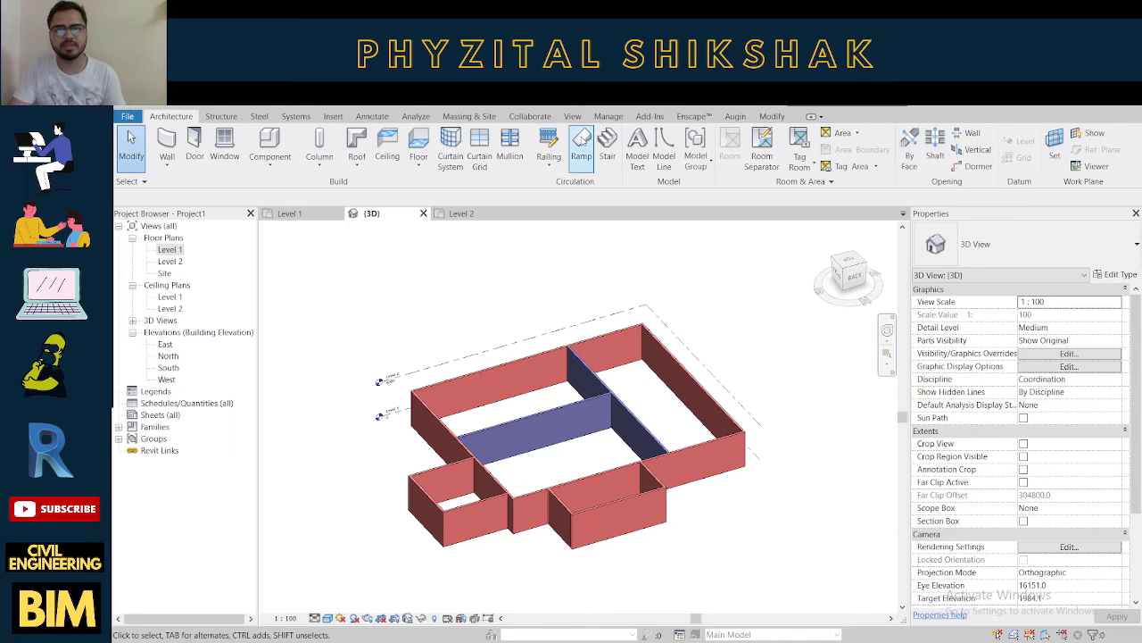
Create a view template named 'Int Ext' from the current 3D view's settings.
click(573, 117)
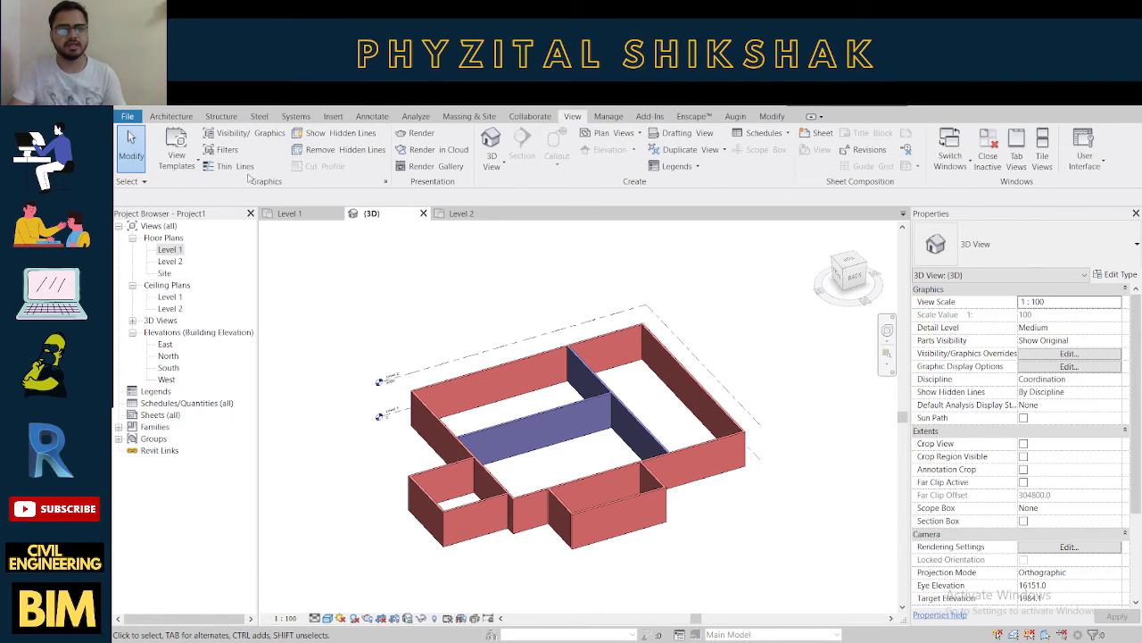
click(177, 164)
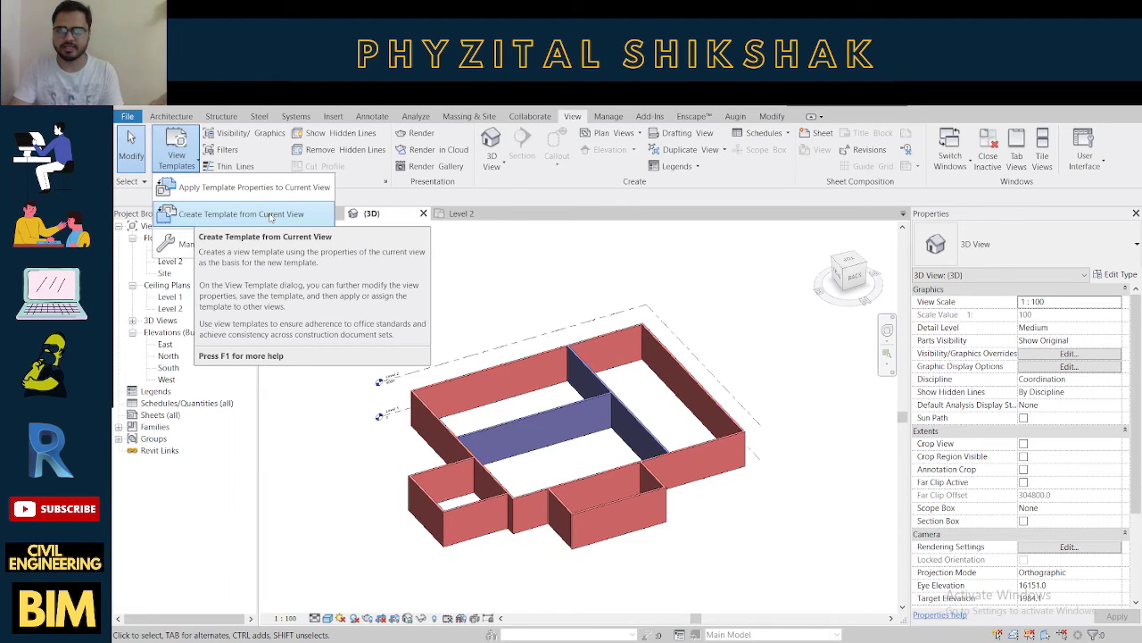
click(270, 216)
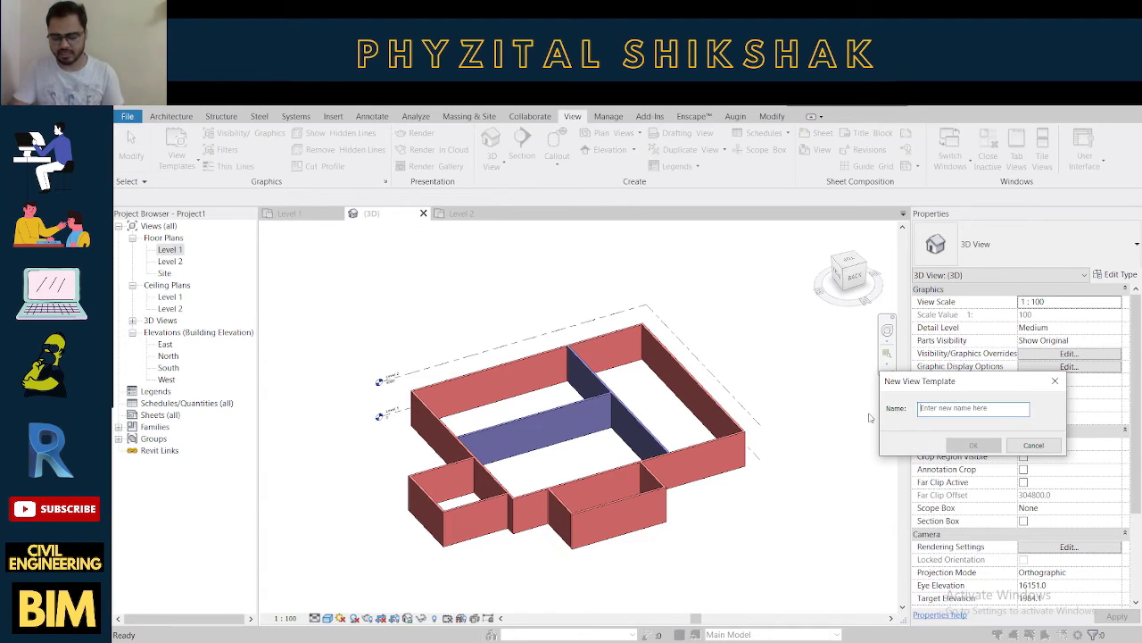
text(Int Ext)
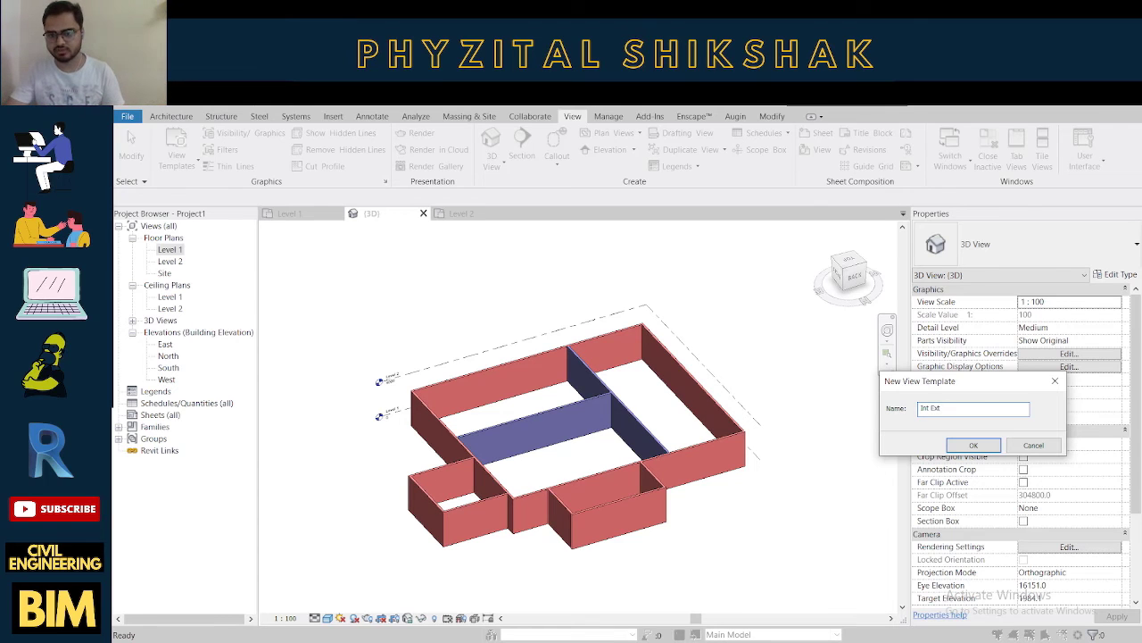
click(974, 444)
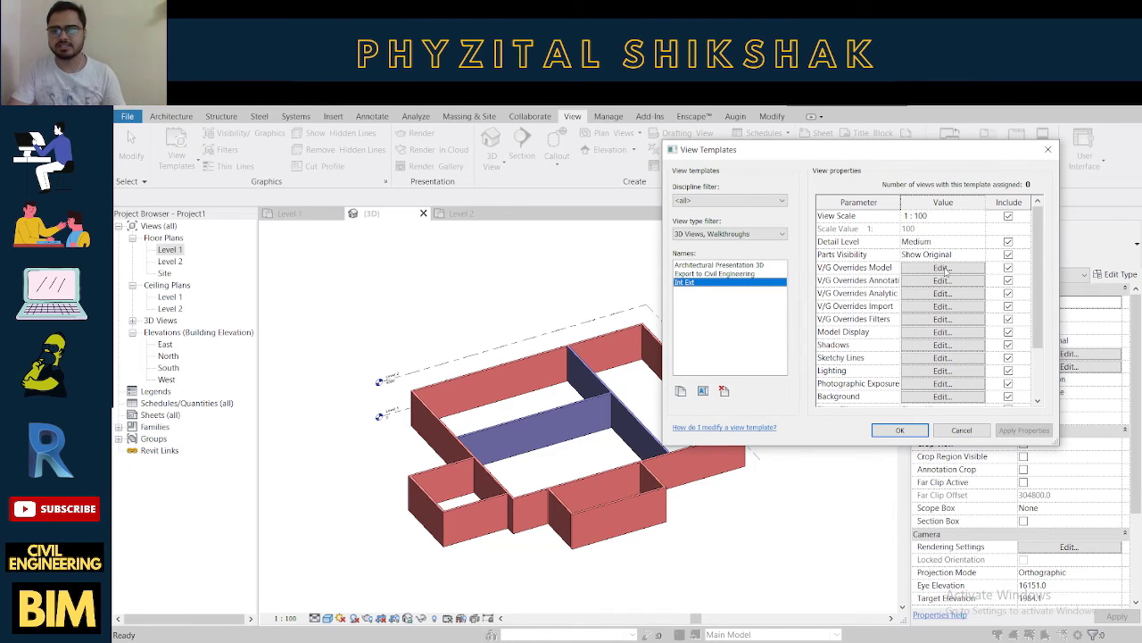
click(900, 430)
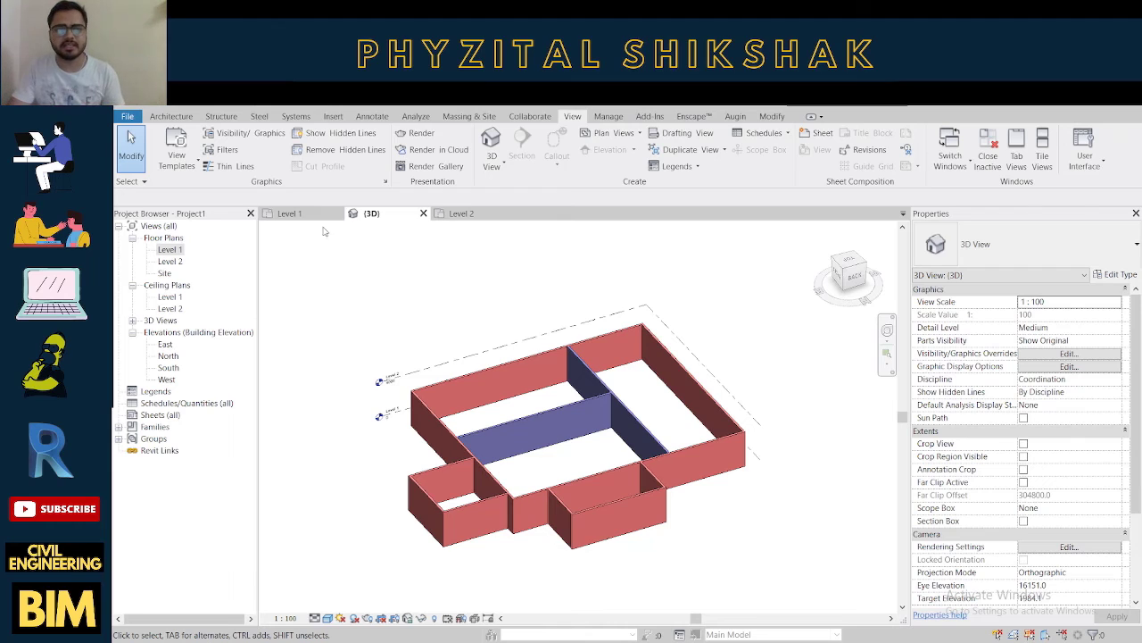
click(290, 214)
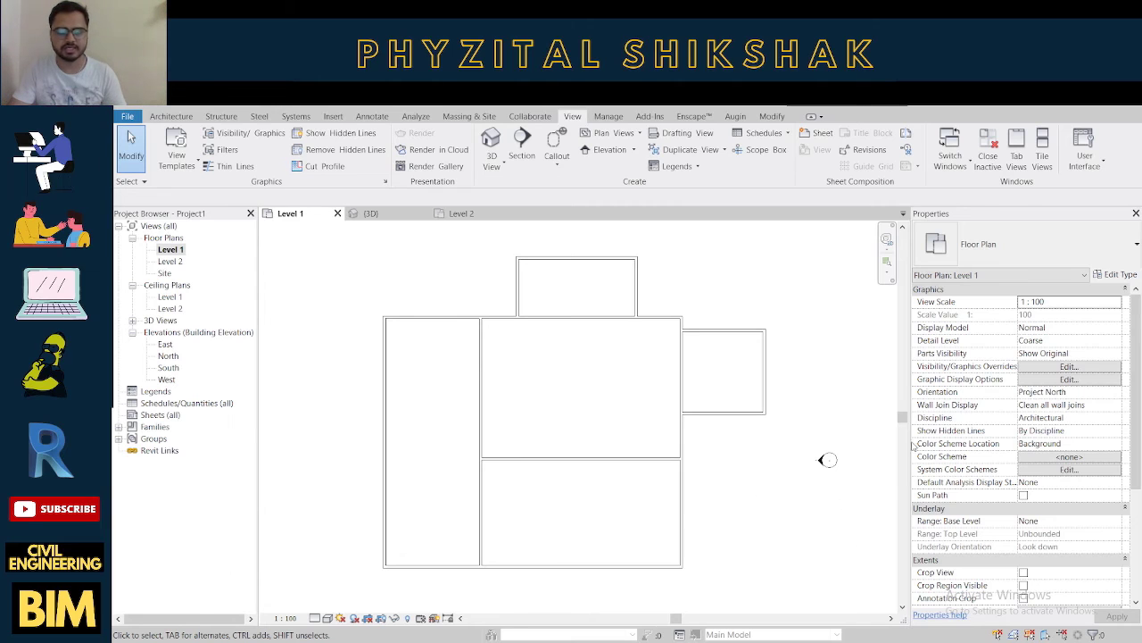
Assign the Int Ext template, listed under 3D Views, to the Level 1 floor plan.
scroll(1035, 471, down, 5)
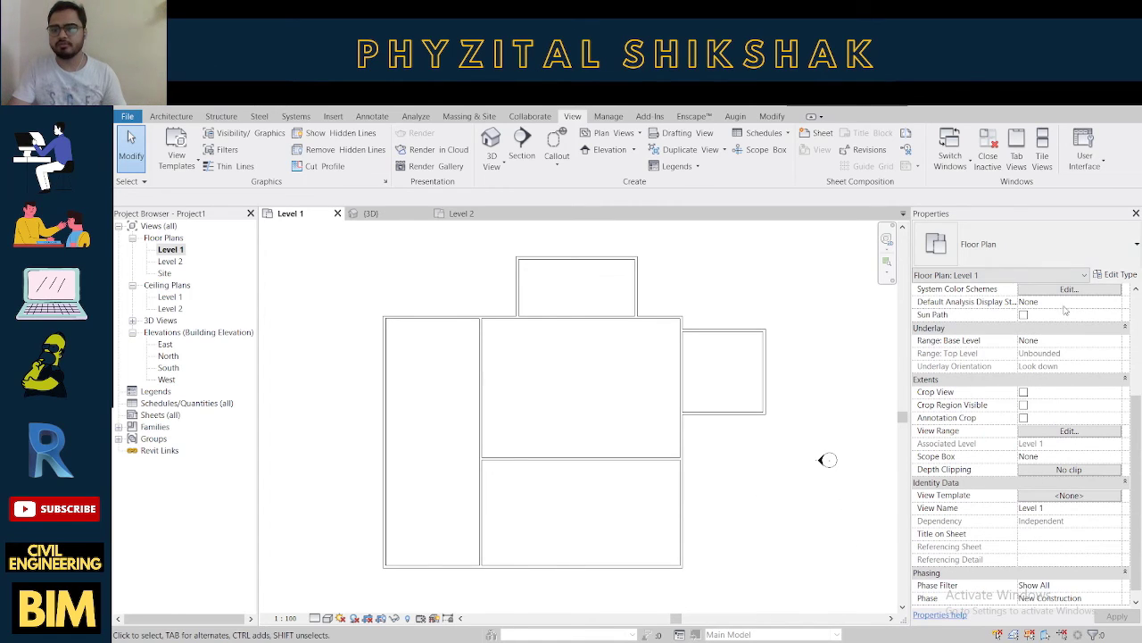
click(1054, 495)
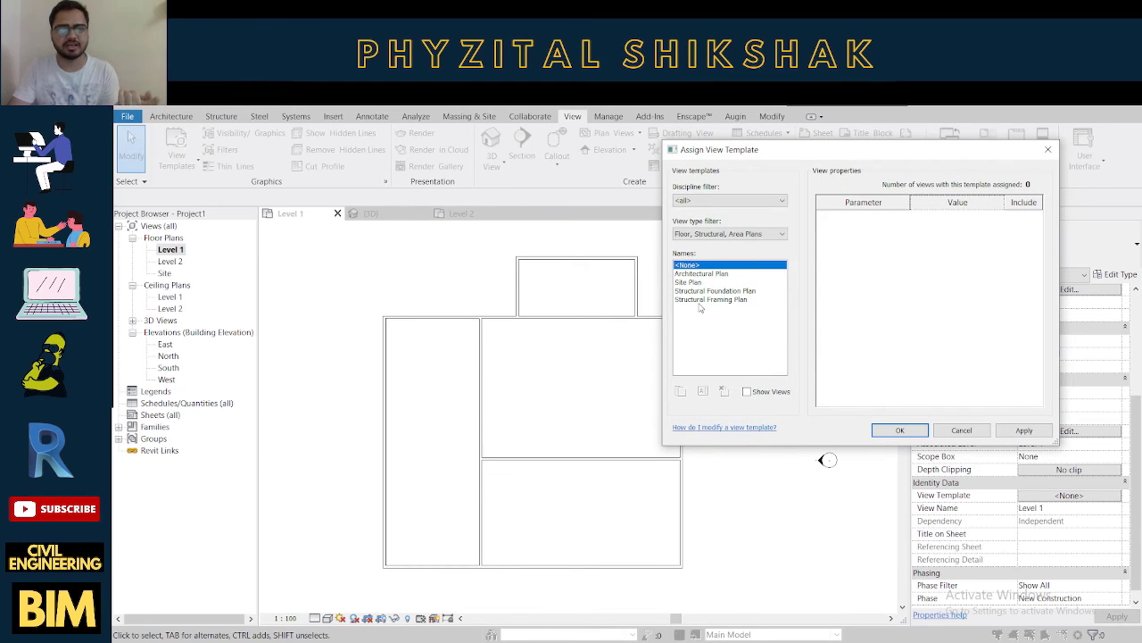
click(714, 234)
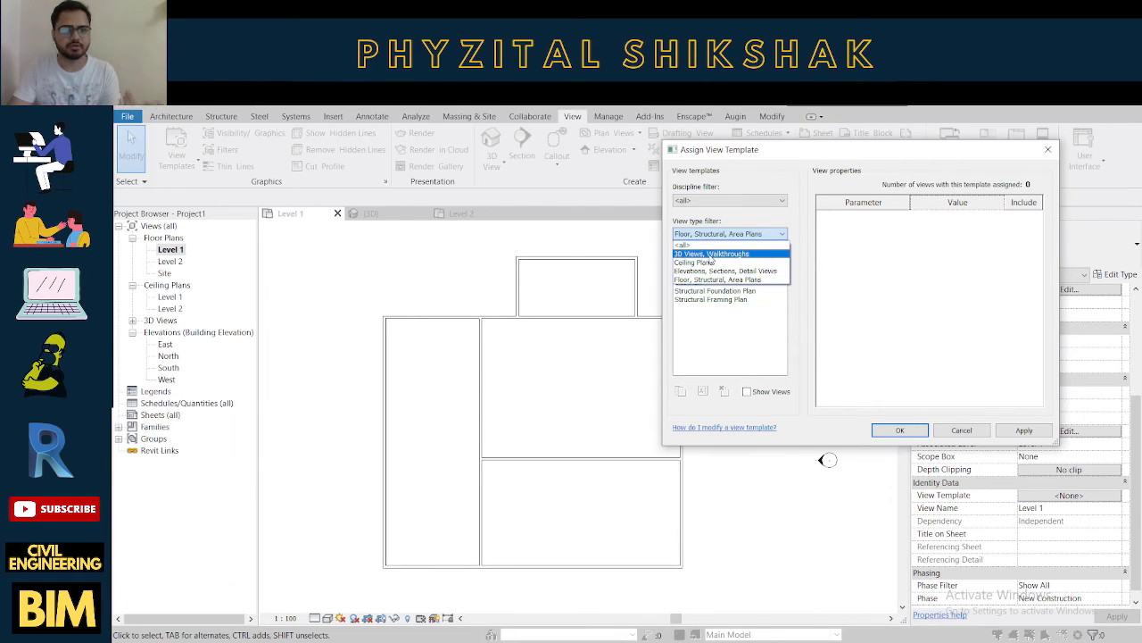
click(711, 254)
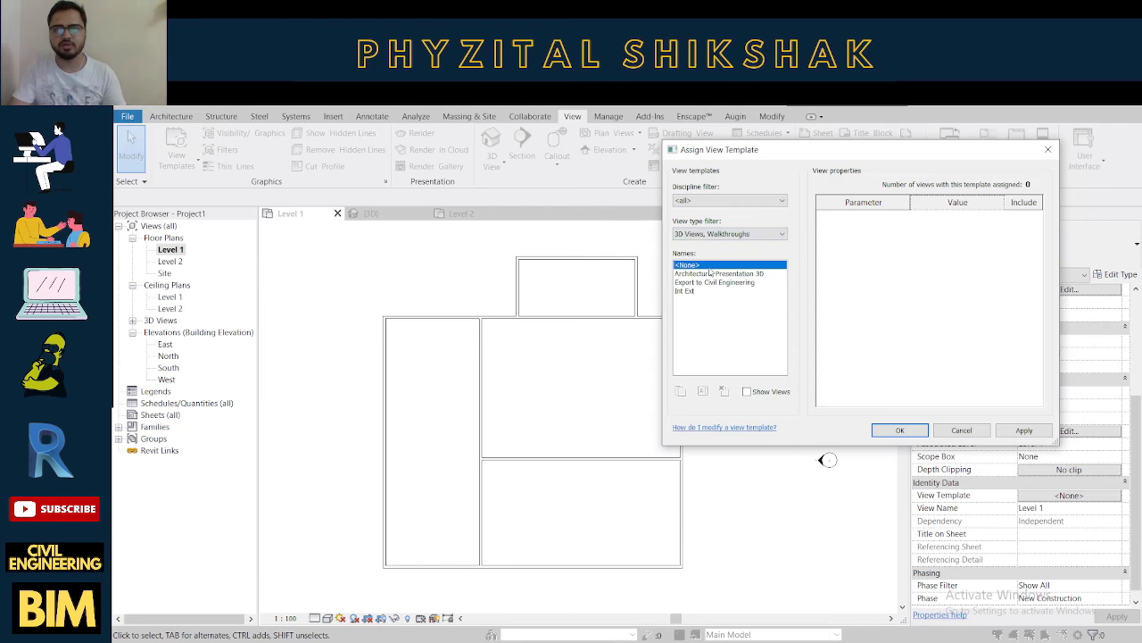
click(684, 292)
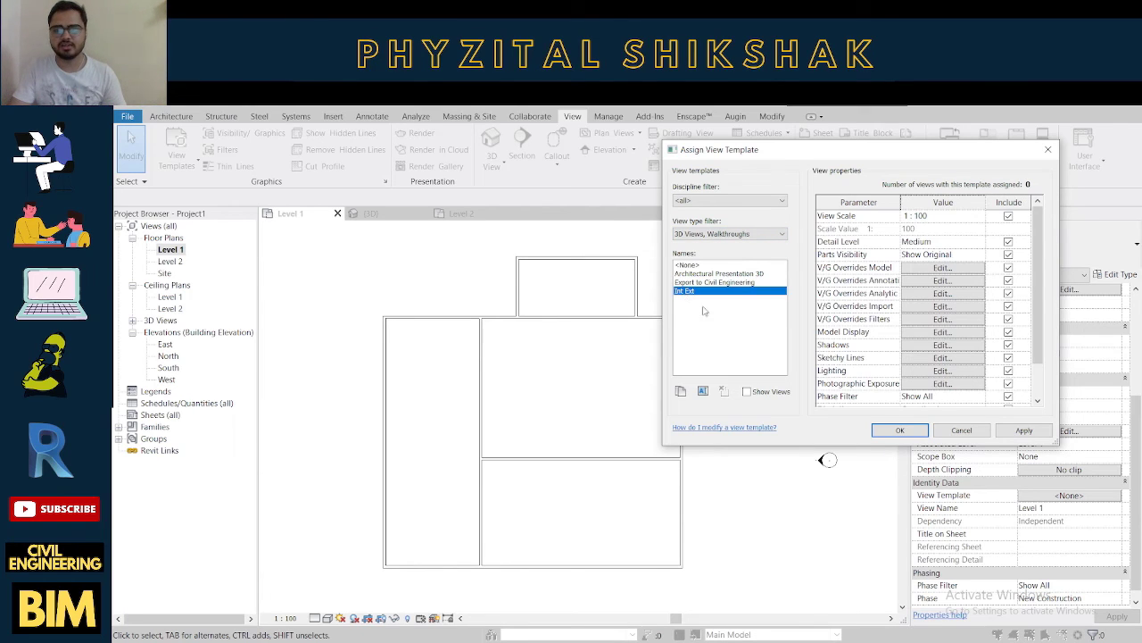
click(1023, 431)
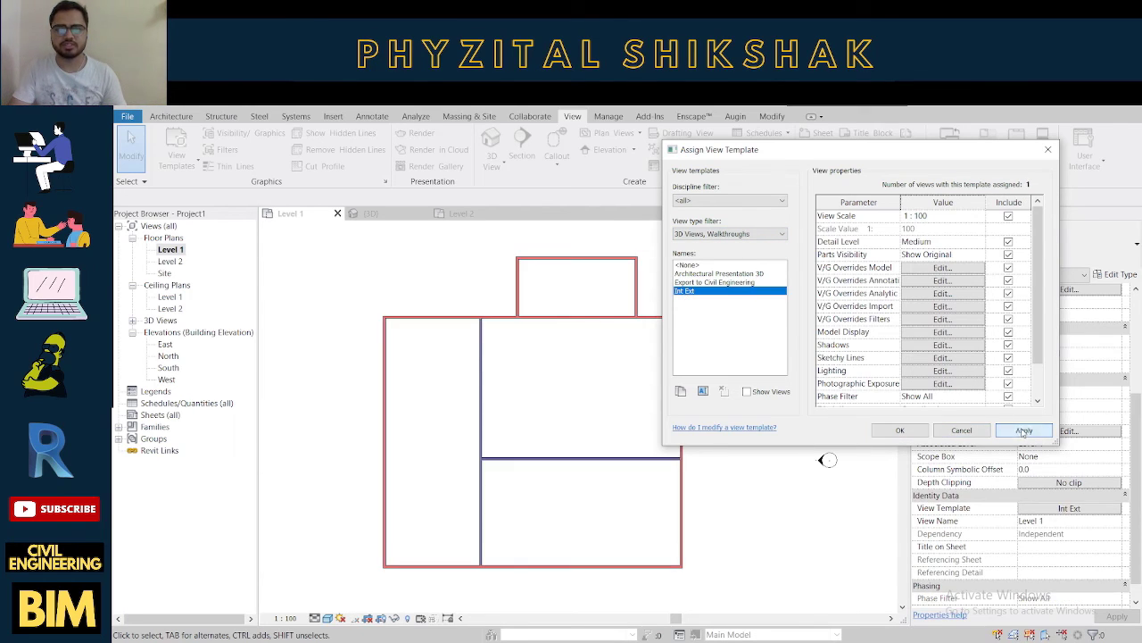
click(909, 431)
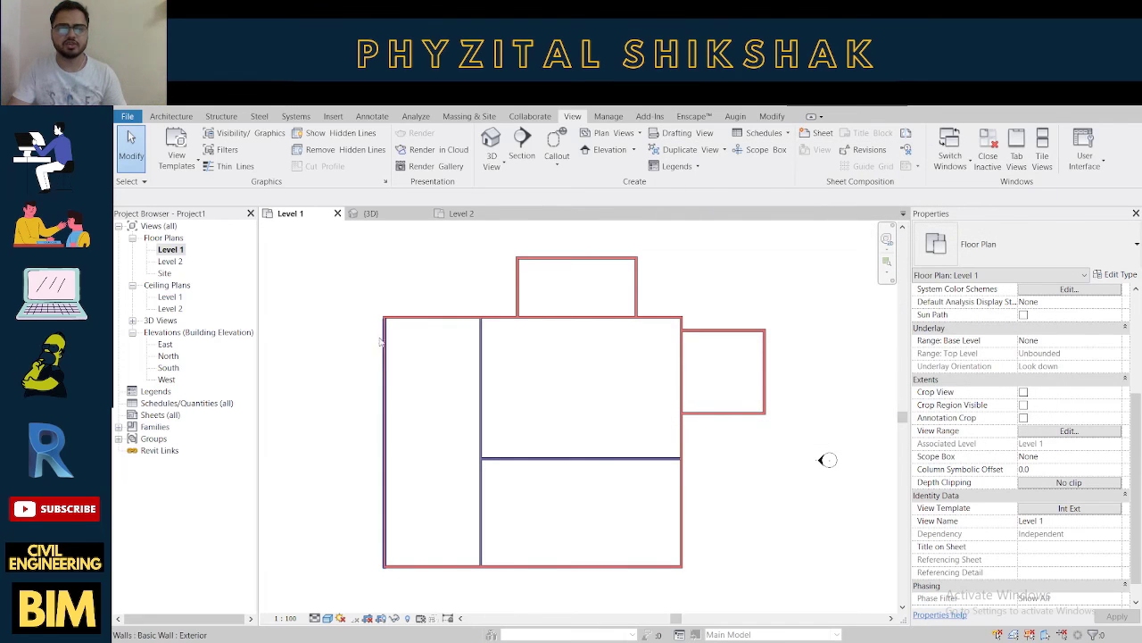